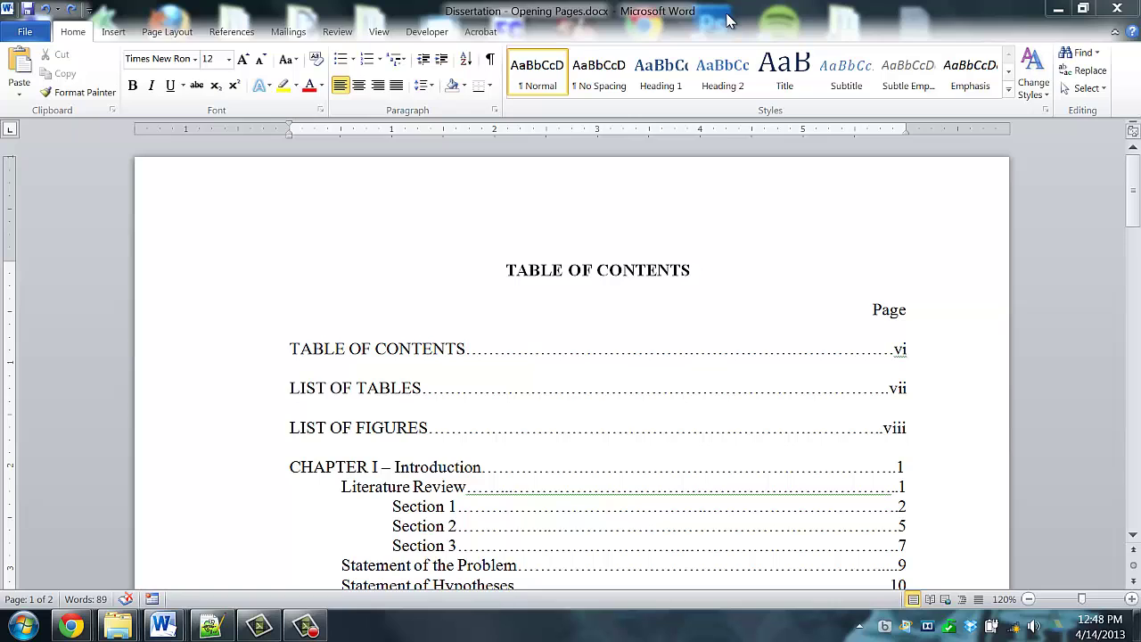
- Delete part of the dot leader in the Future Research entry and retype the dots to realign its page number
left_click(502, 269)
scroll(445, 336, "down", 4)
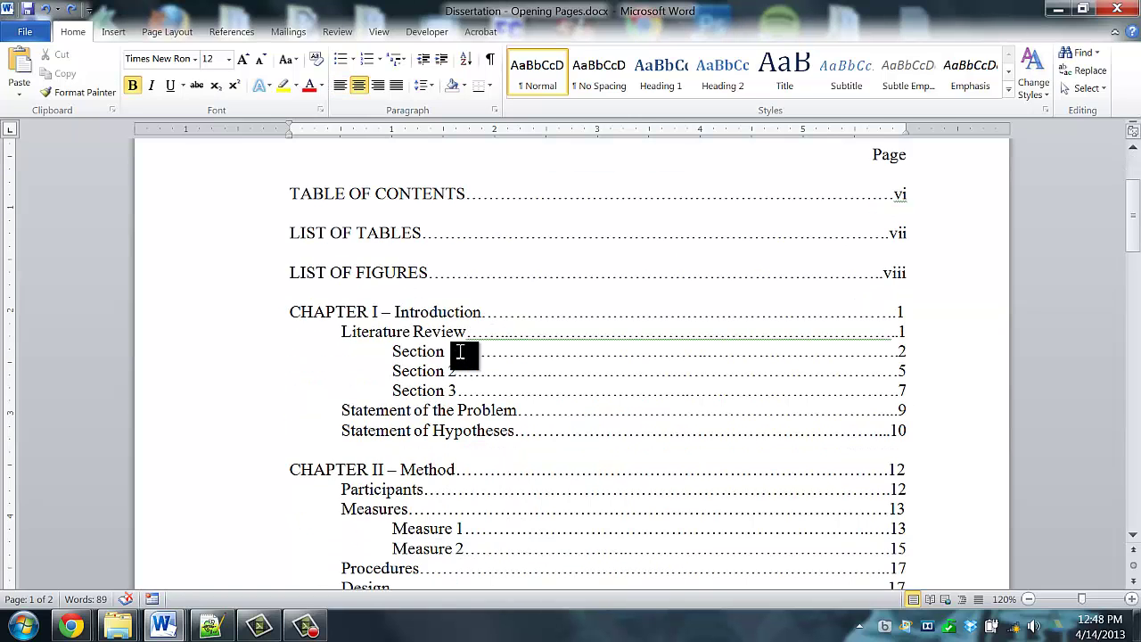
scroll(903, 433, "down", 2)
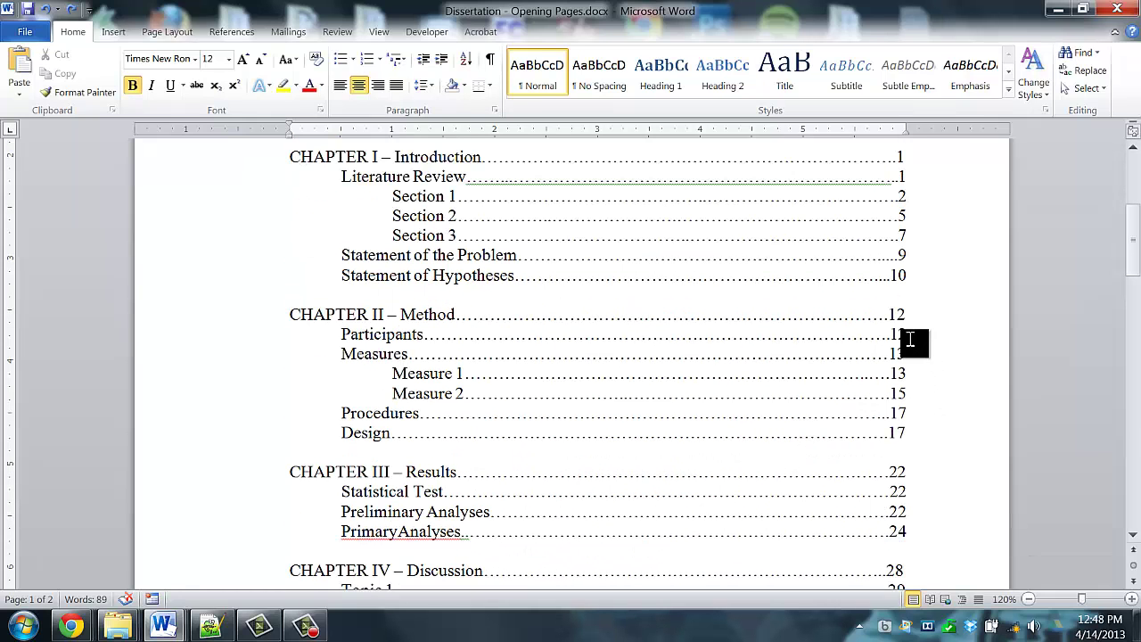
scroll(920, 482, "down", 3)
scroll(921, 481, "down", 1)
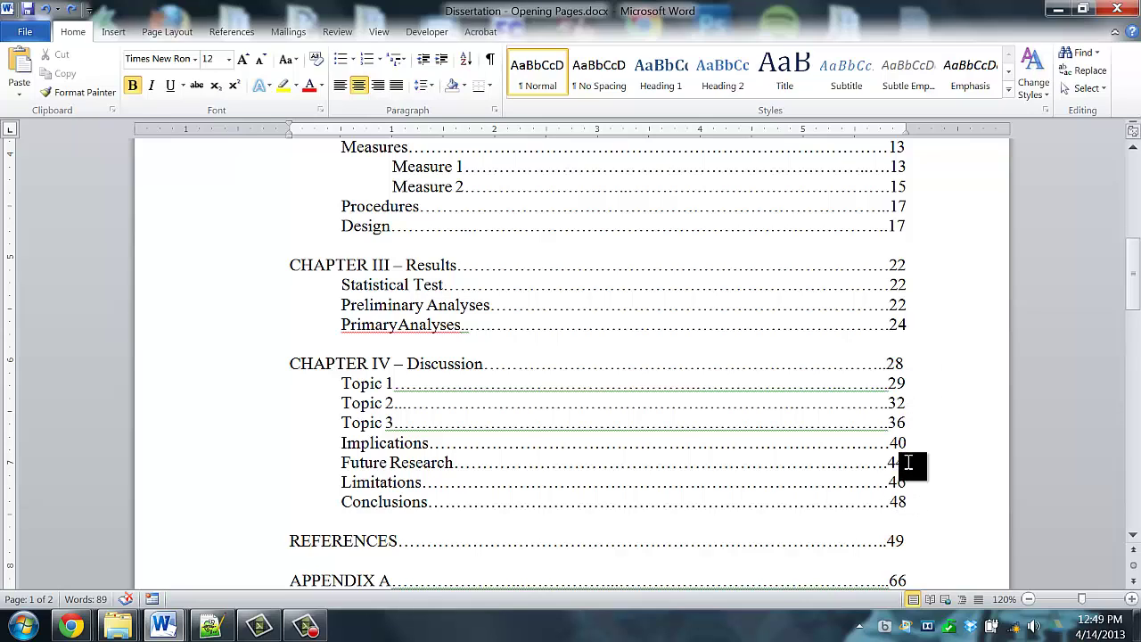
left_click(660, 462)
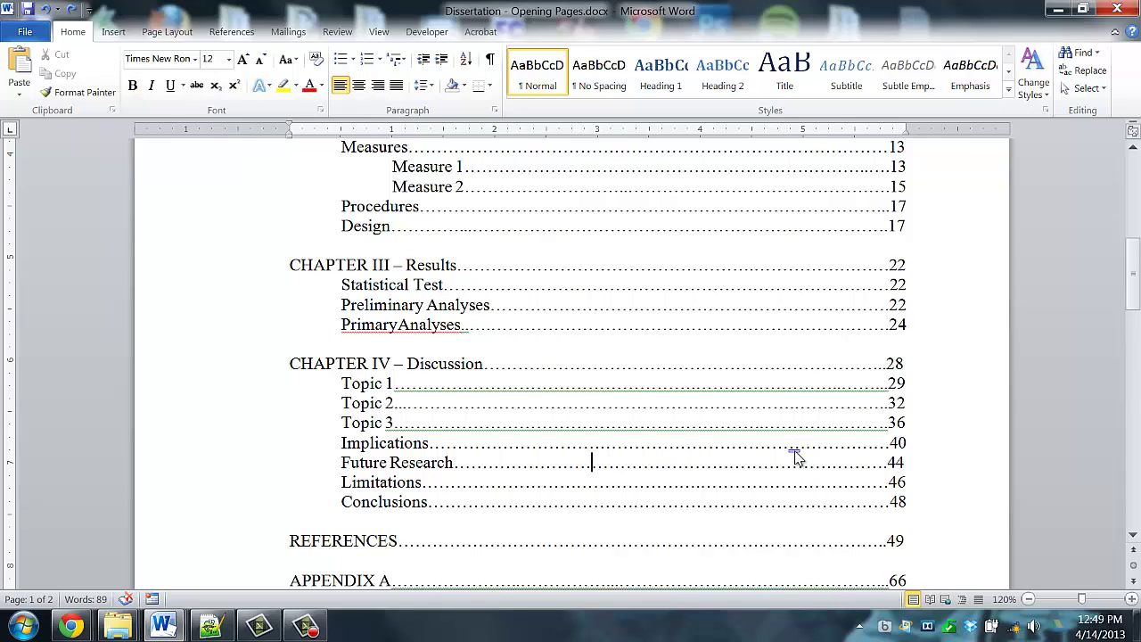
key("BackSpace")
key("BackSpace")
key("BackSpace")
key("BackSpace")
key("BackSpace")
key("BackSpace")
key("BackSpace")
key("BackSpace")
key("BackSpace")
key("BackSpace")
key("BackSpace")
key("BackSpace")
key("BackSpace")
key("BackSpace")
key("BackSpace")
key("BackSpace")
key("BackSpace")
type("..............")
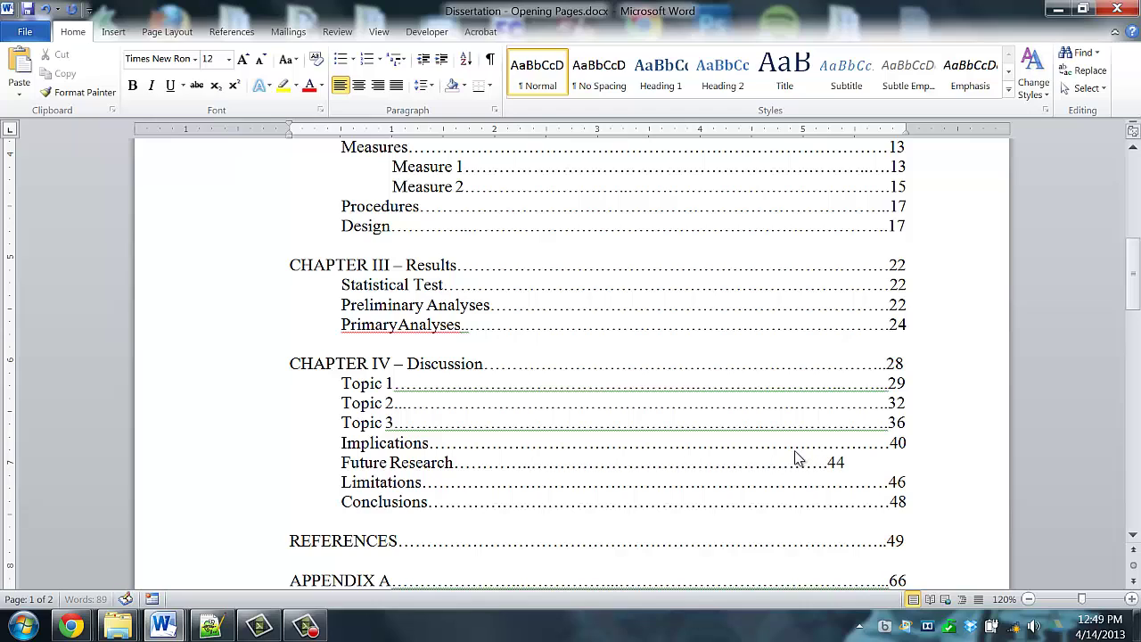
type("..............")
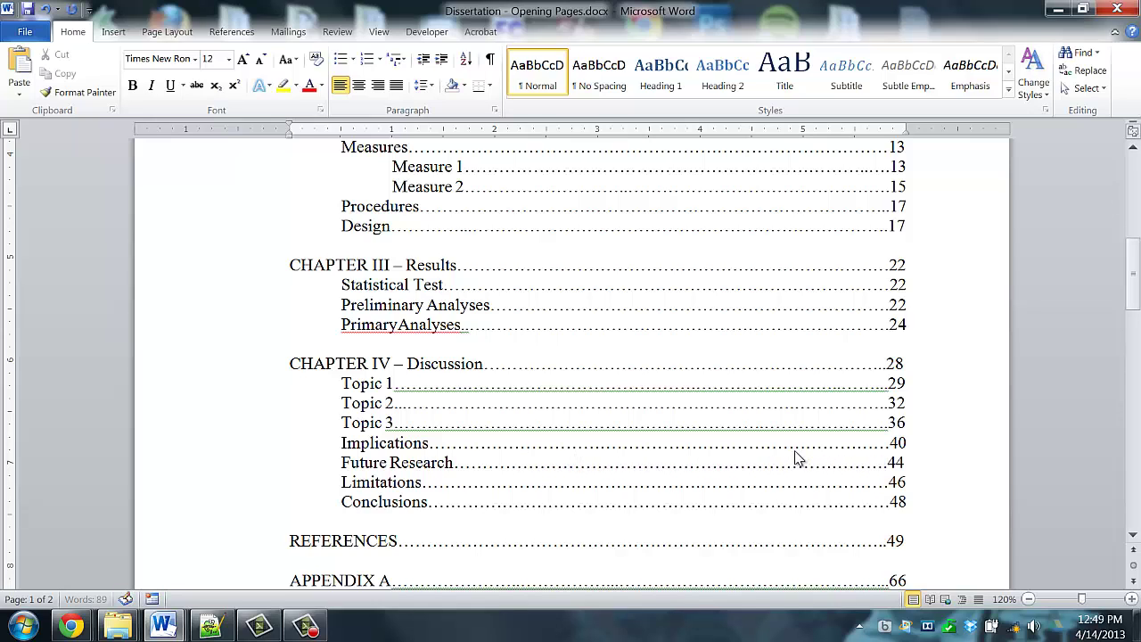
key("BackSpace")
- Examine the Table 1 entry in the List of Tables: the gap after its label, the dot leader and the page number
scroll(798, 455, "down", 3)
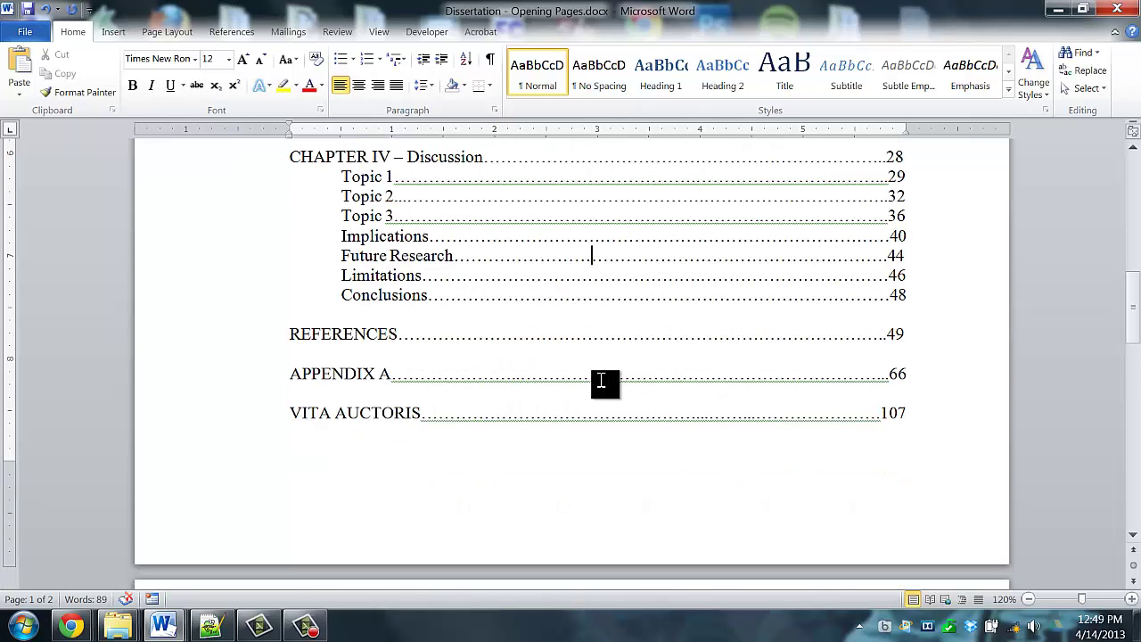
scroll(603, 381, "down", 4)
scroll(600, 381, "down", 3)
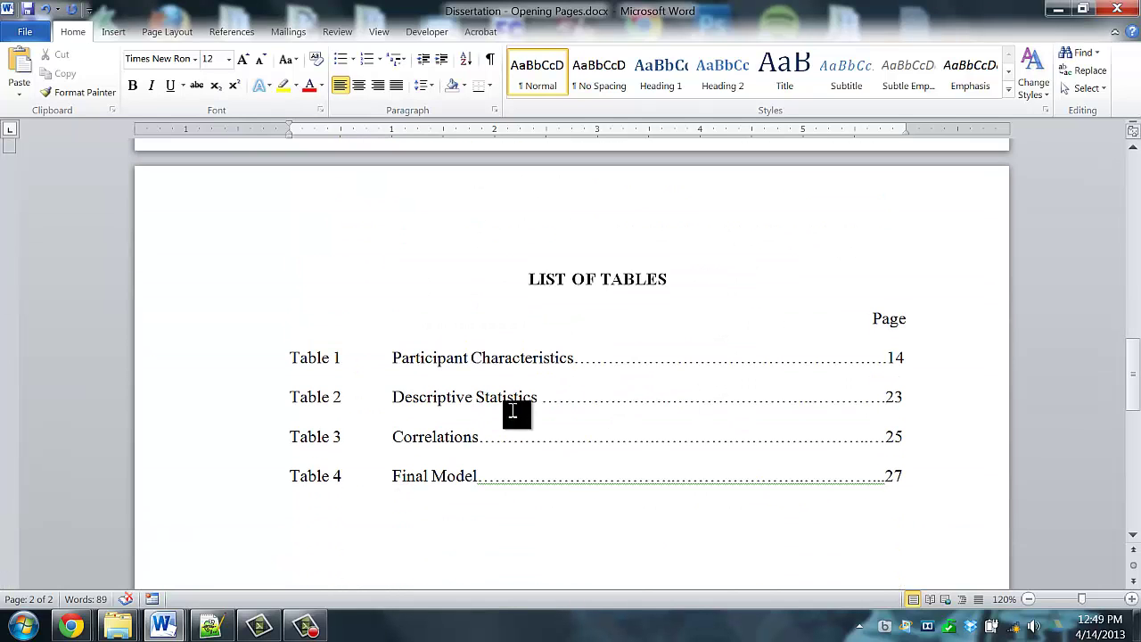
left_click(348, 360)
left_click_drag(348, 360, 383, 359)
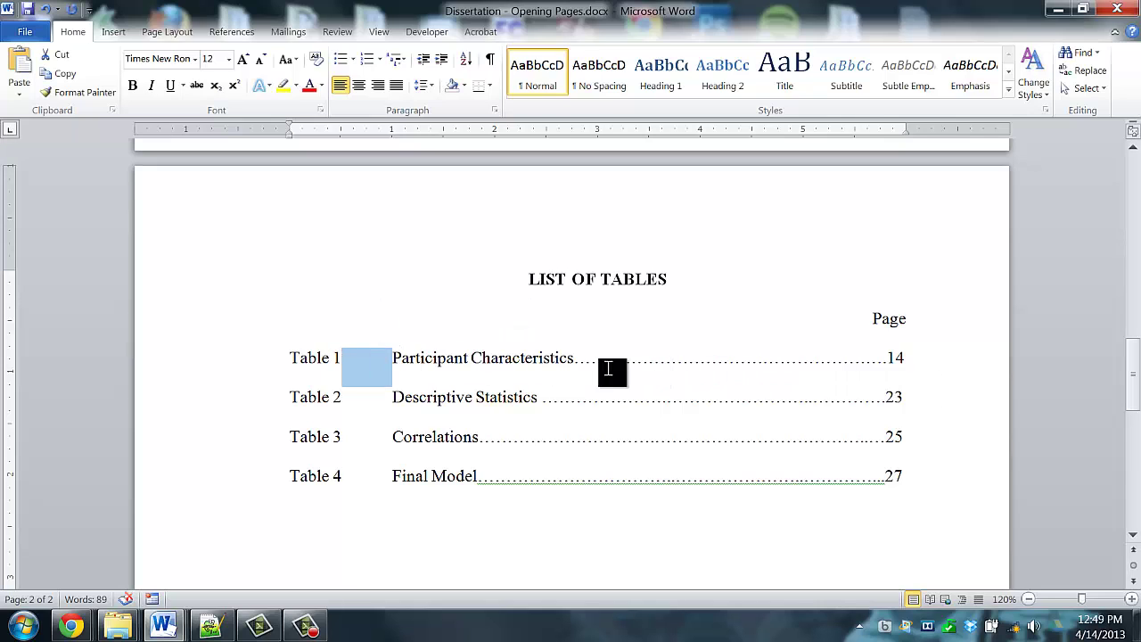
left_click_drag(885, 360, 576, 361)
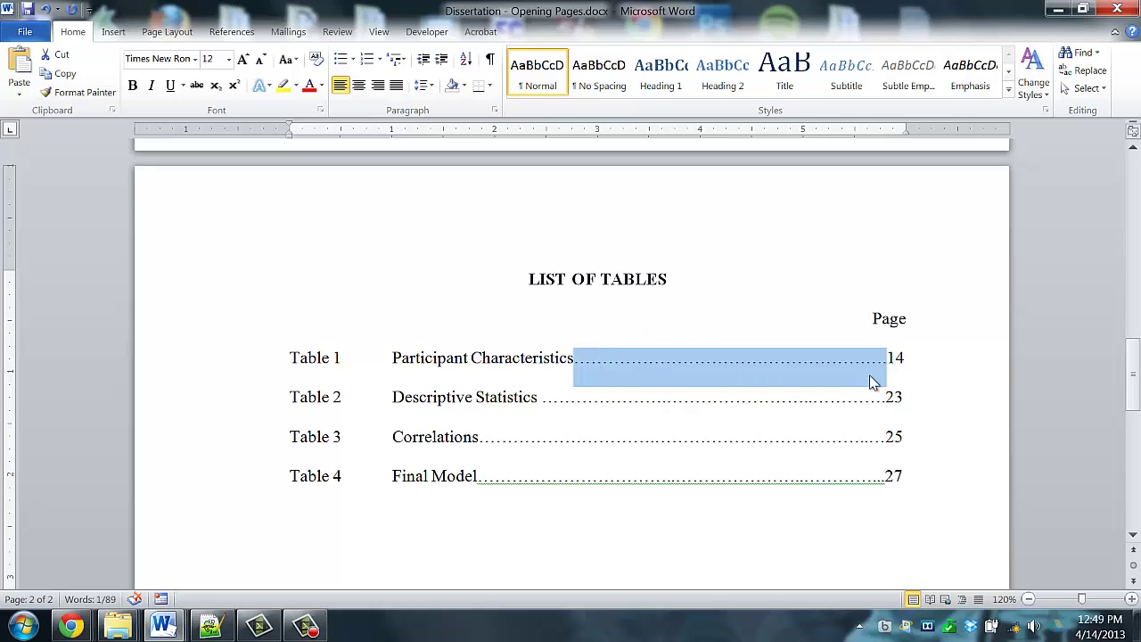
double_click(897, 362)
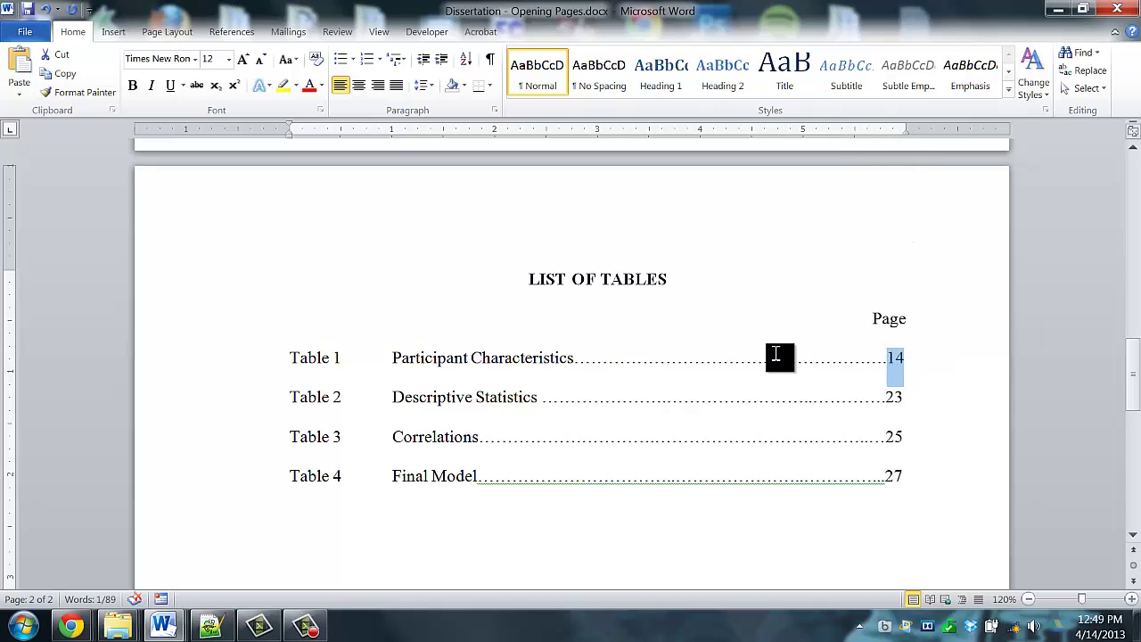
left_click(523, 361)
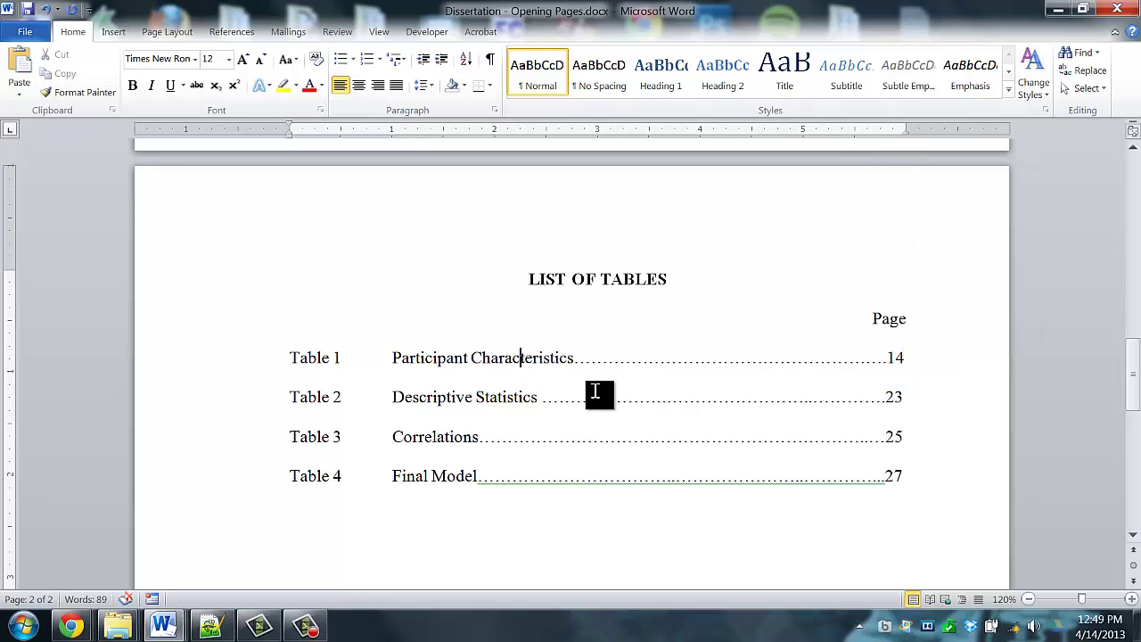
- Check the paragraph alignment of the TABLE OF CONTENTS title, the Page heading and the first entry
scroll(606, 399, "up", 6)
scroll(606, 399, "up", 12)
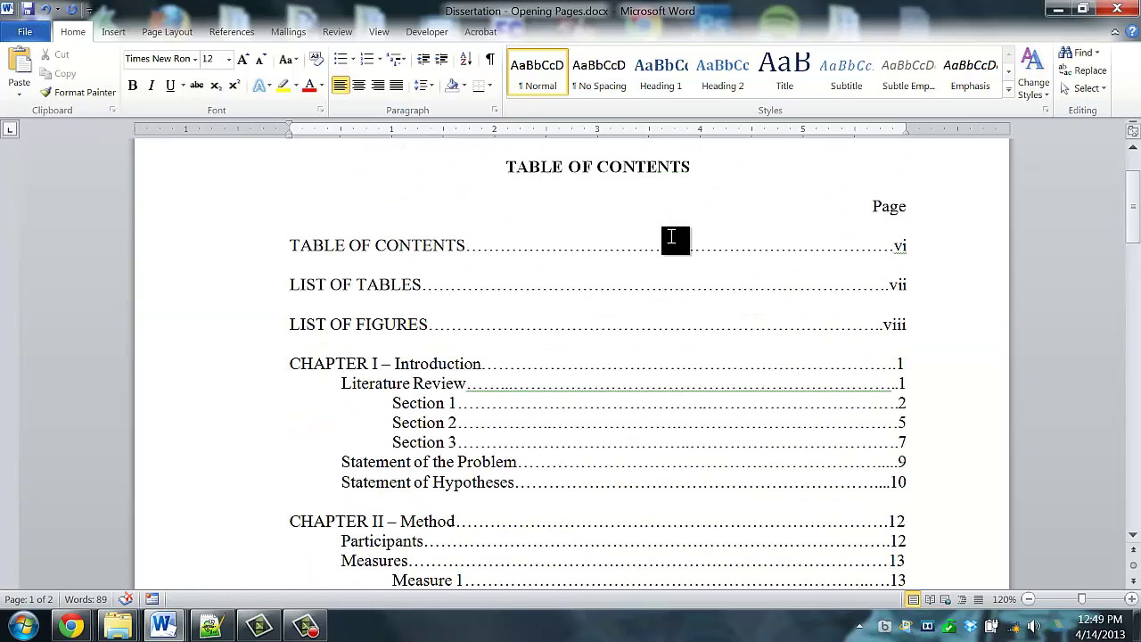
scroll(512, 260, "up", 2)
left_click(508, 264)
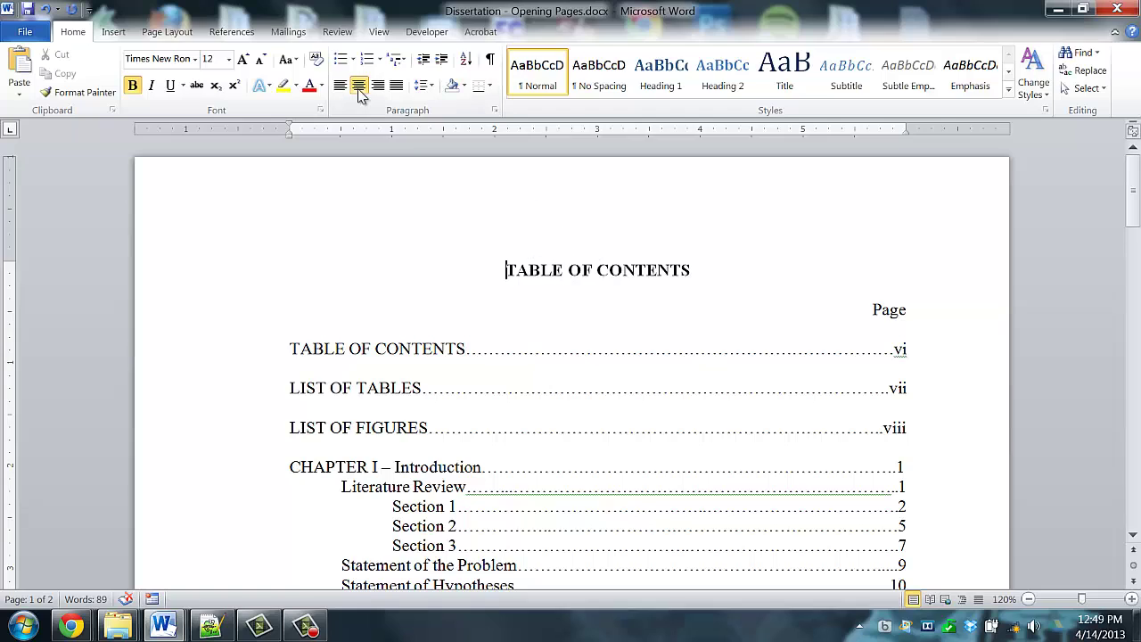
left_click(887, 308)
scroll(882, 314, "down", 2)
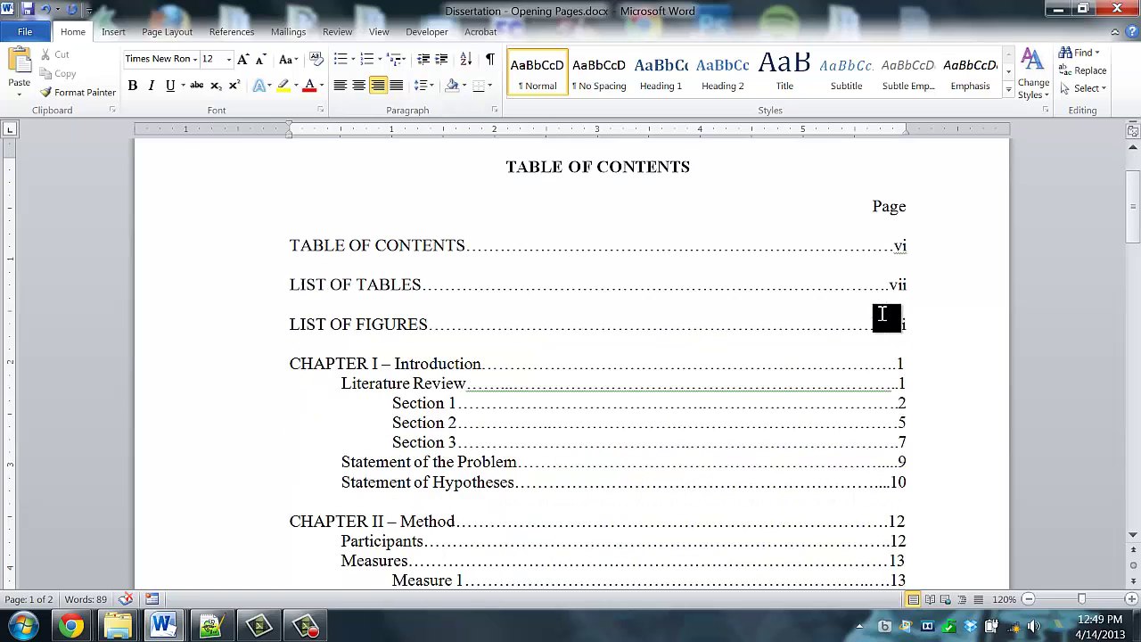
double_click(893, 212)
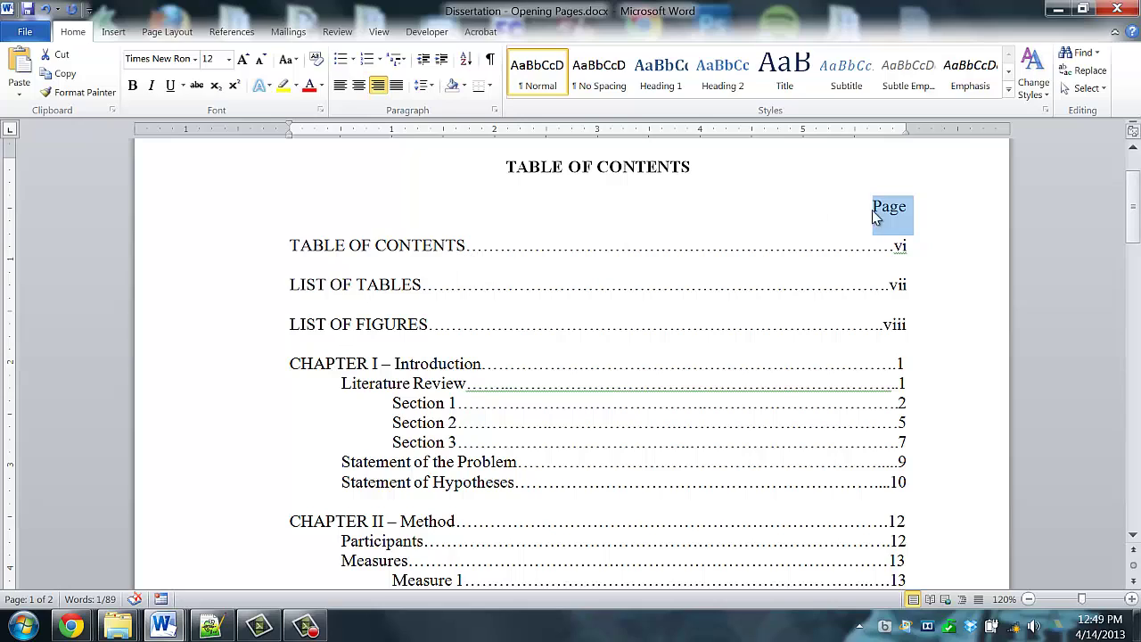
left_click(312, 248)
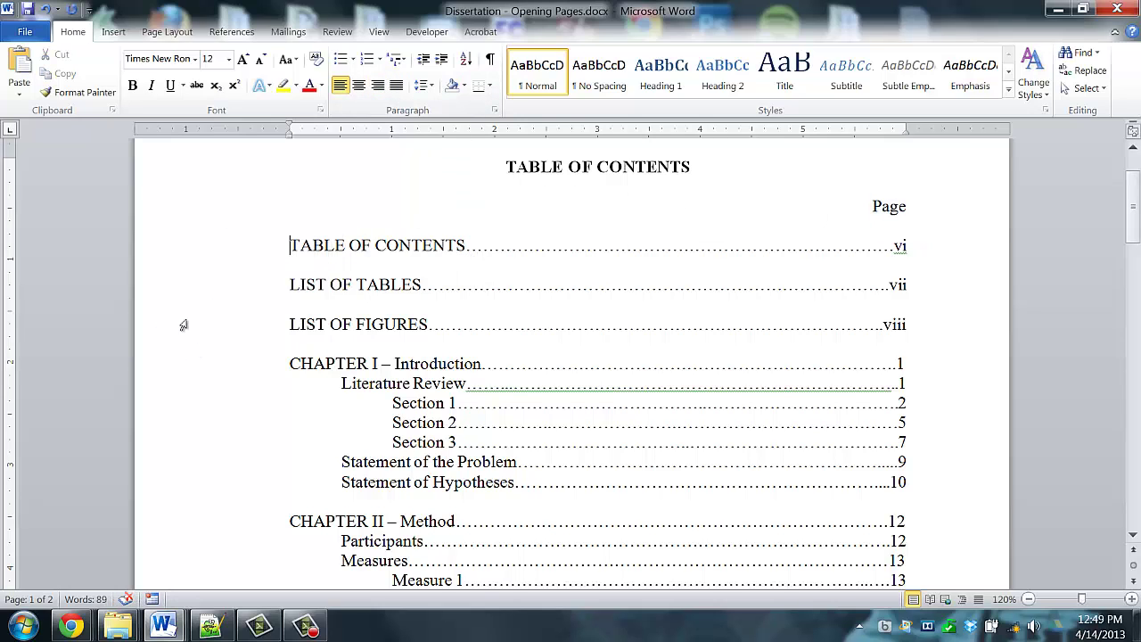
- Review the document's custom page margins, particularly the left margin, and close the settings without changing them
left_click(165, 32)
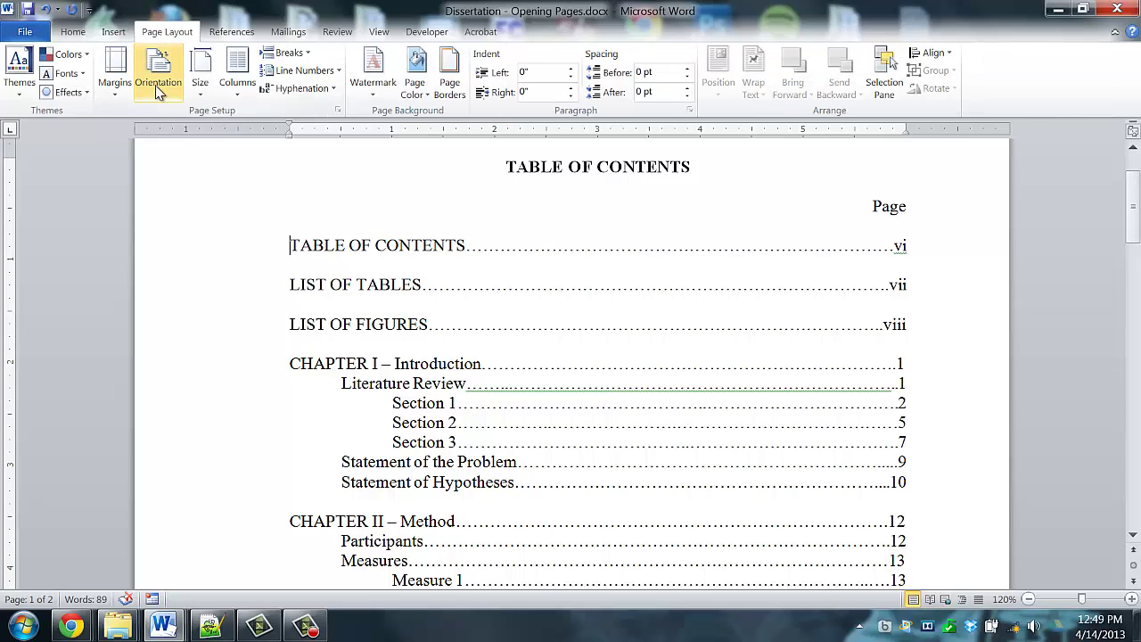
left_click(114, 73)
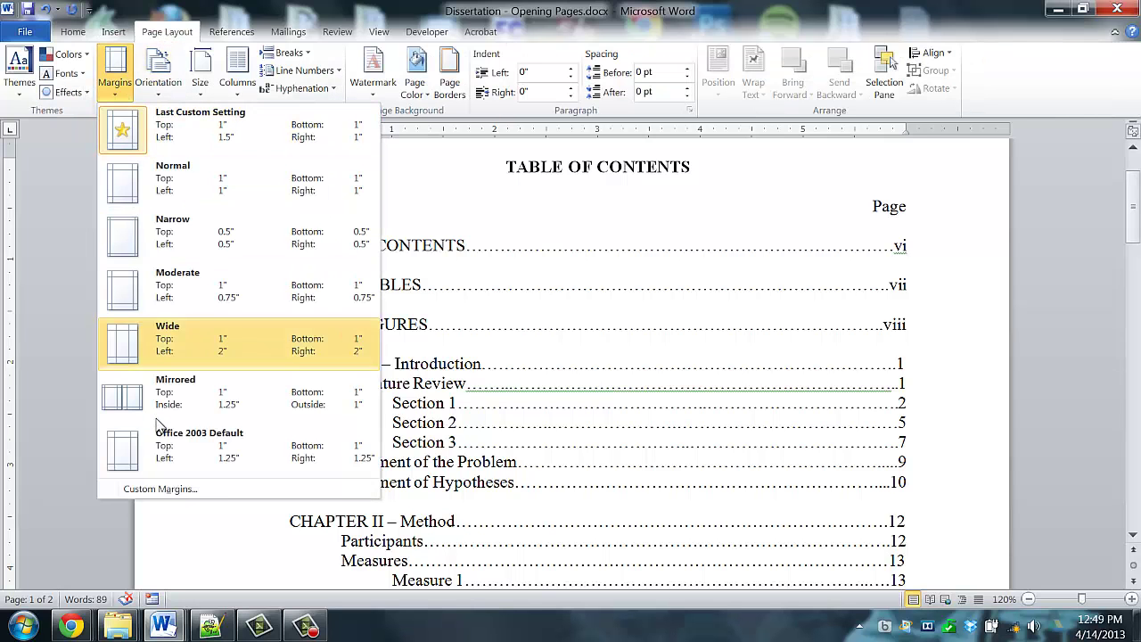
left_click(163, 487)
left_click_drag(486, 158, 450, 161)
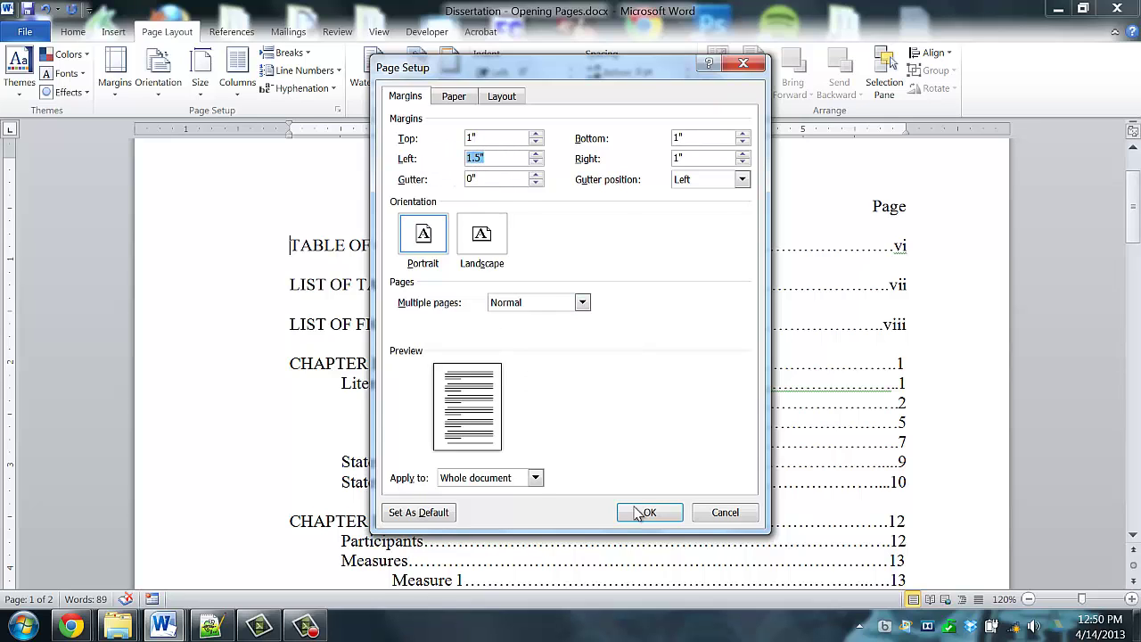
left_click(713, 515)
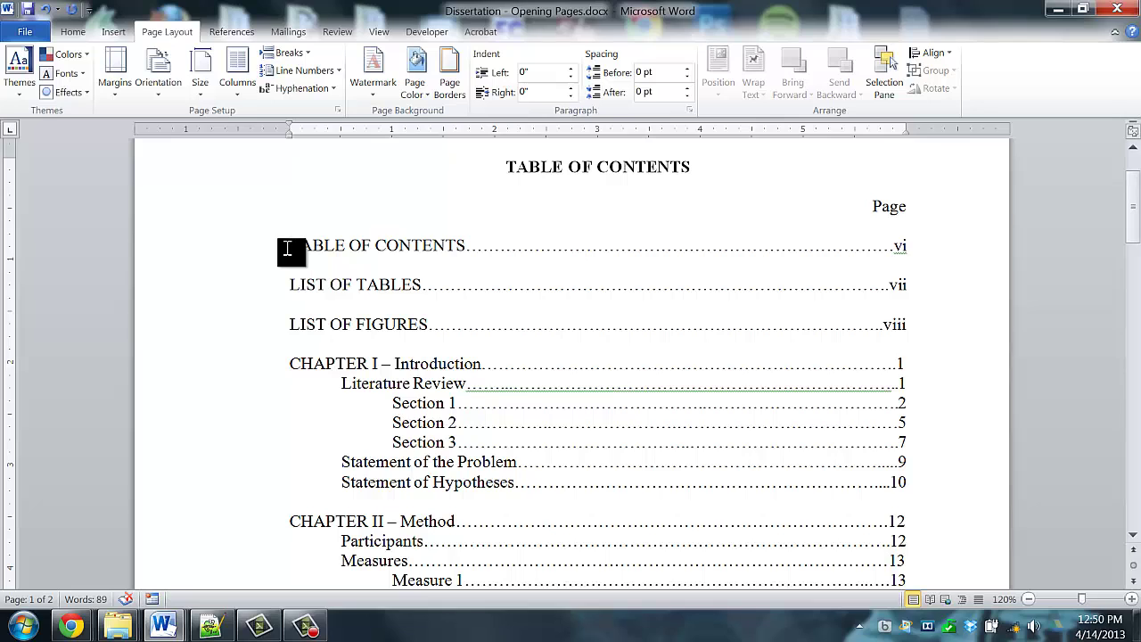
- Examine the title text and the end of the dot leader in the TABLE OF CONTENTS entry
left_click(287, 249)
left_click(73, 32)
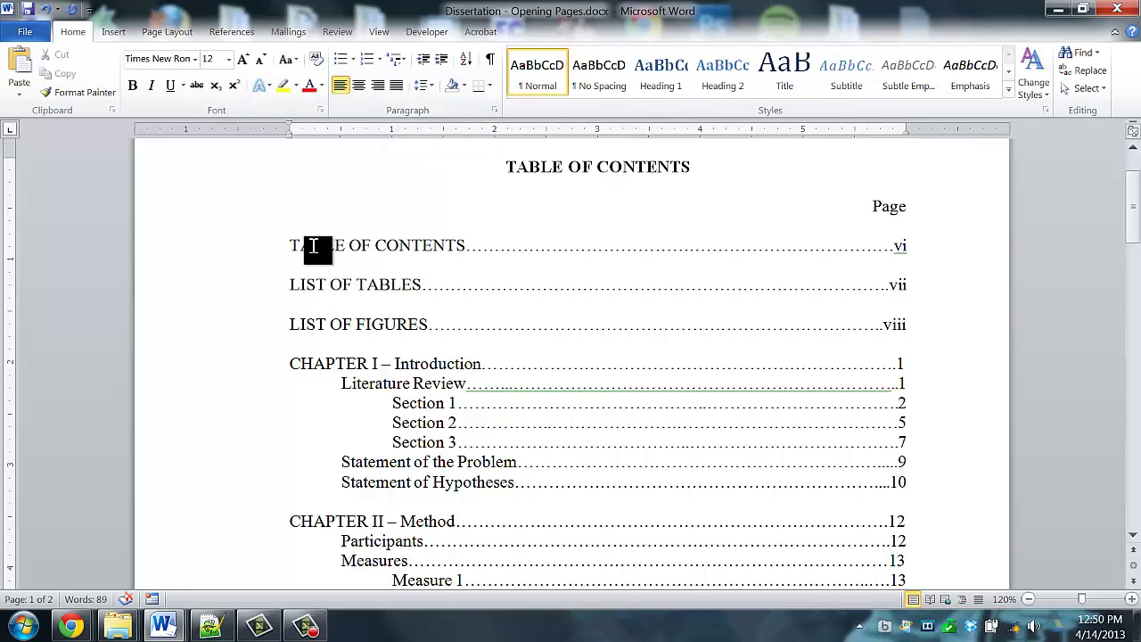
left_click_drag(297, 247, 470, 255)
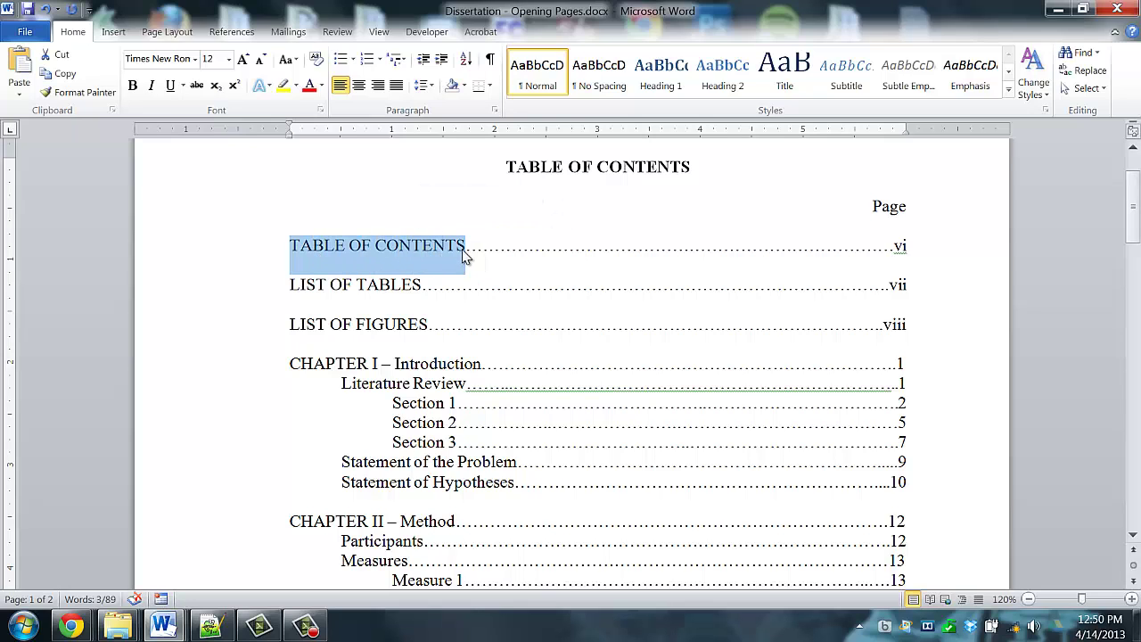
left_click(466, 250)
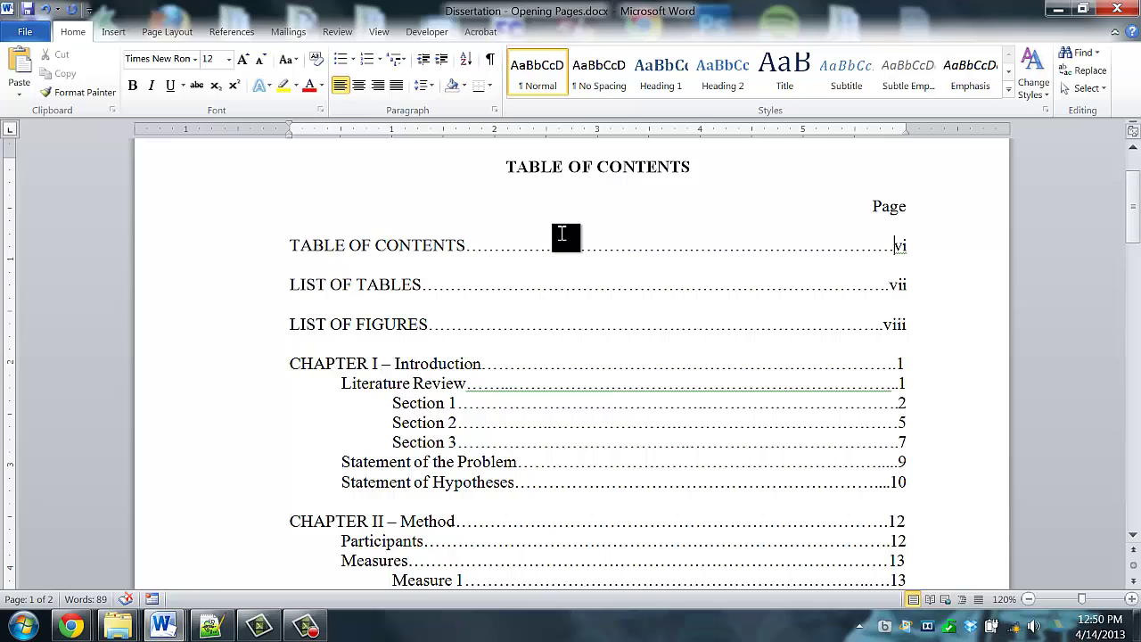
key("shift+Left")
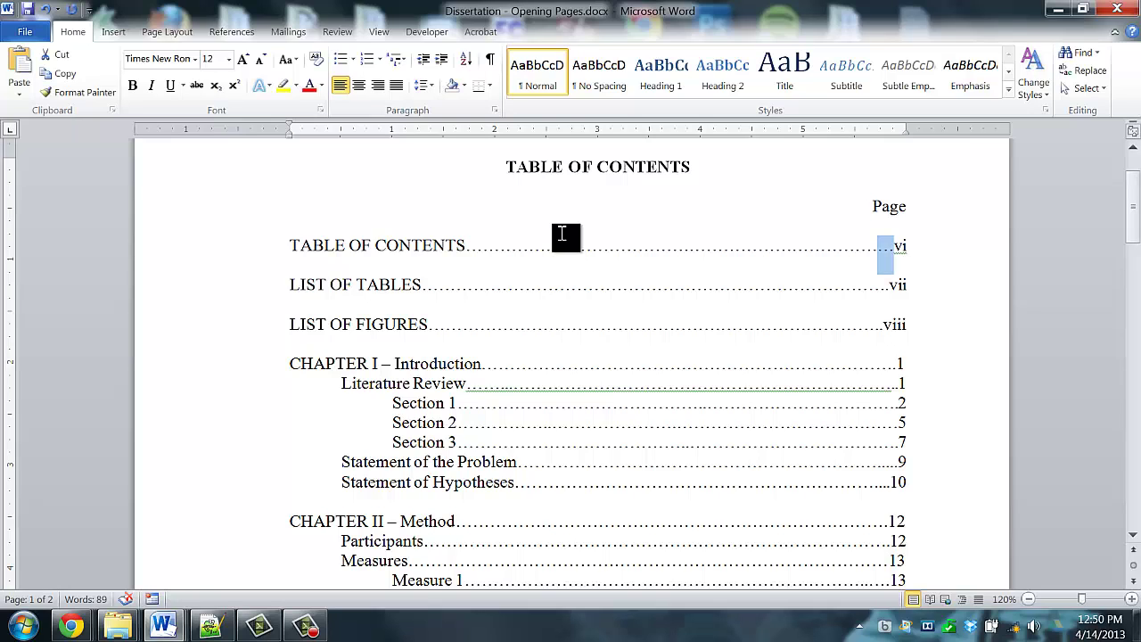
key("shift+Right")
key("shift+Right")
key("Home")
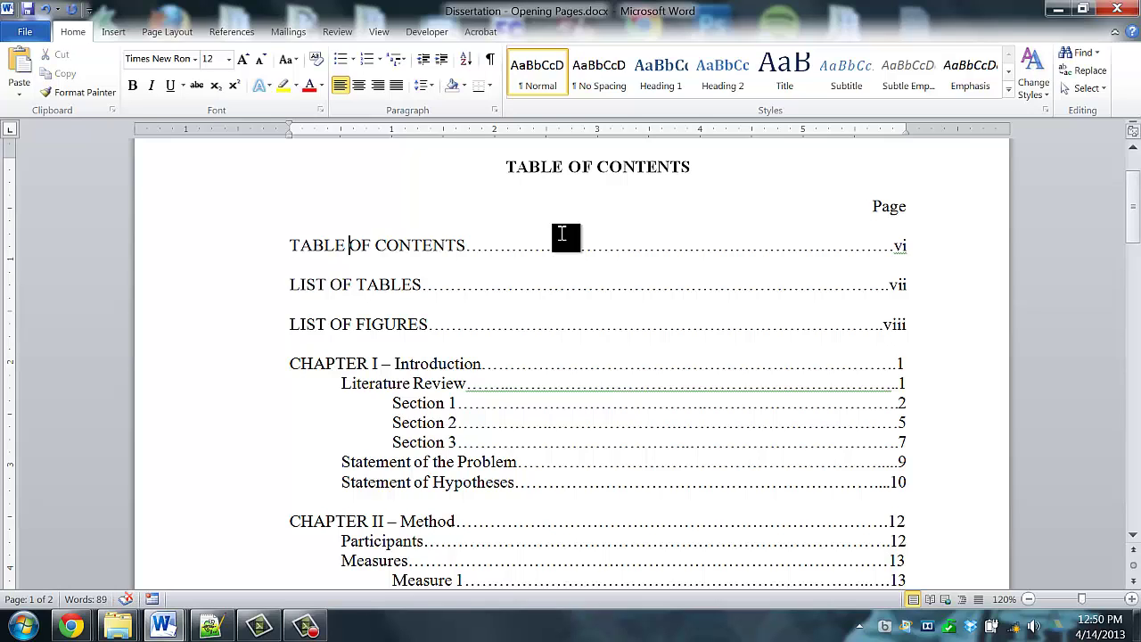
- Delete the typed dot leader between the TABLE OF CONTENTS entry's text and its page number vi
double_click(562, 233)
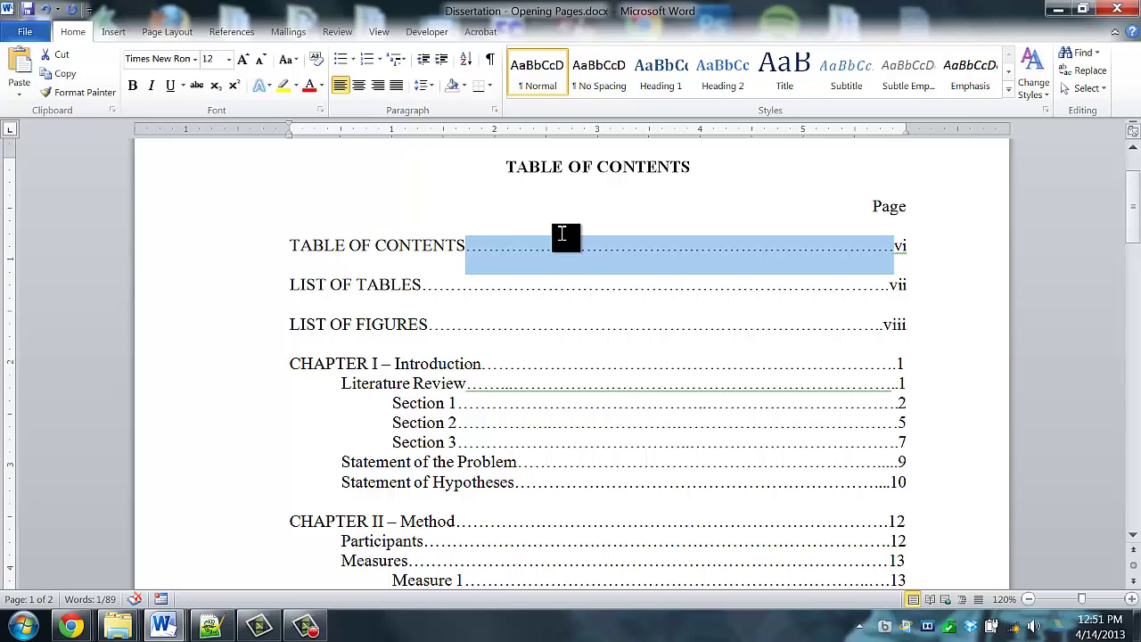
key("Right")
key("Right")
key("shift+Left")
key("shift+Left")
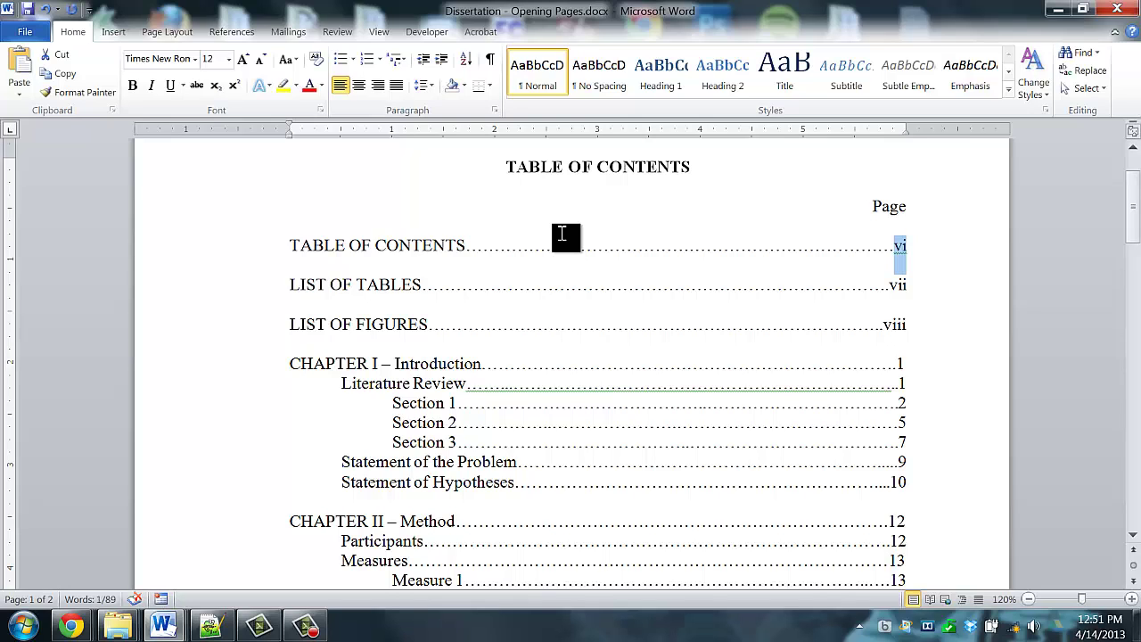
key("Left")
key("shift+Left")
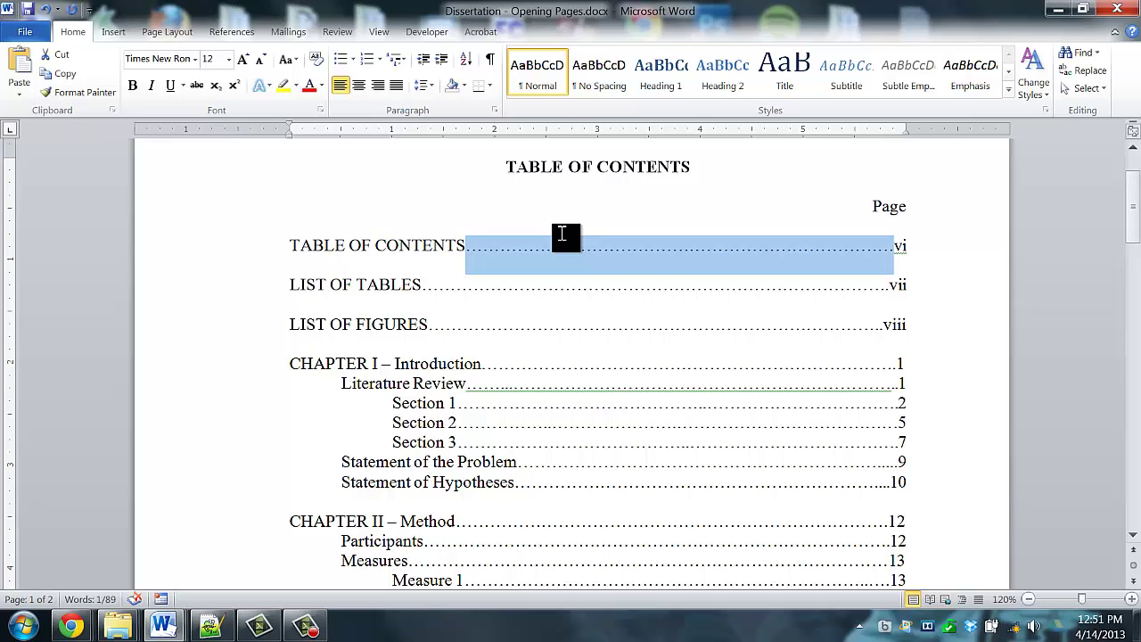
key("Delete")
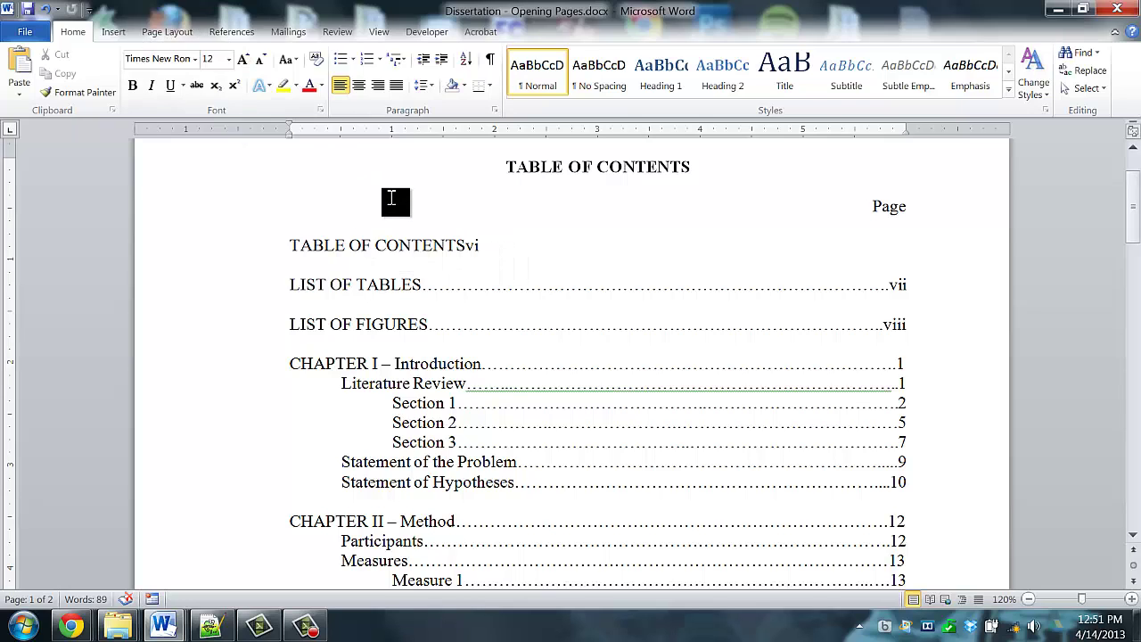
- Clear all existing tab stops for the TABLE OF CONTENTS entry's paragraph
right_click(466, 247)
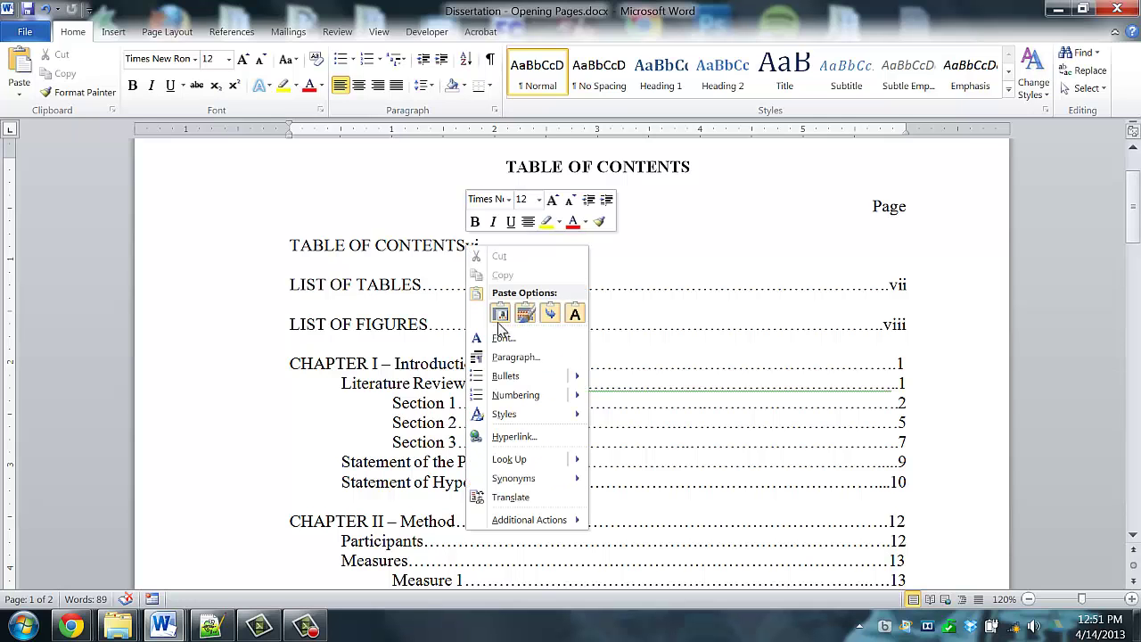
left_click(514, 356)
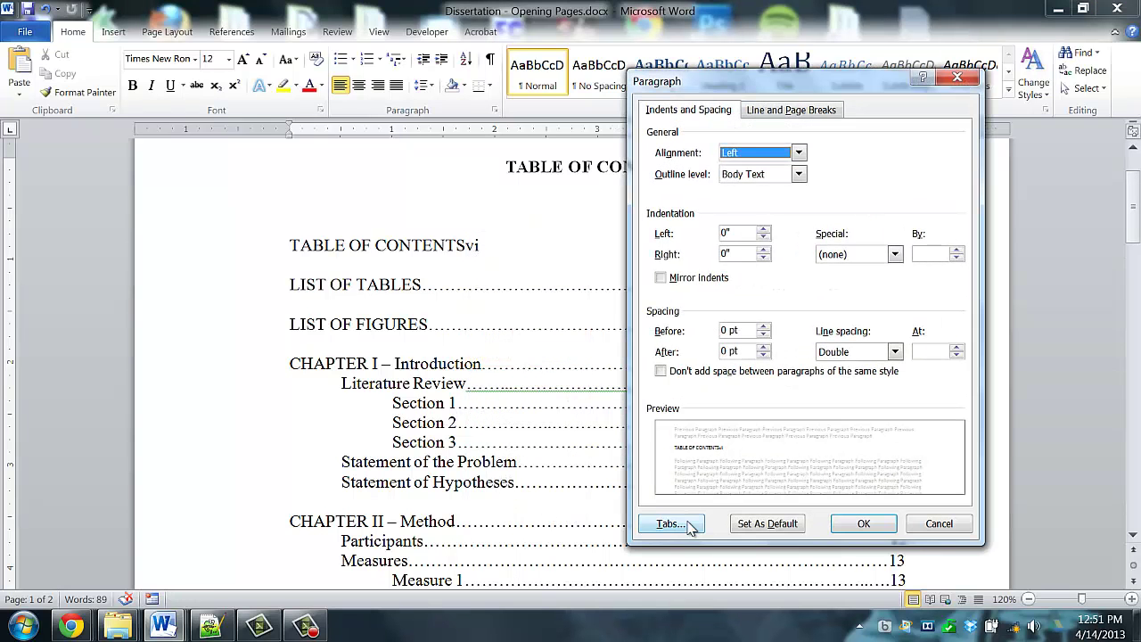
left_click(688, 526)
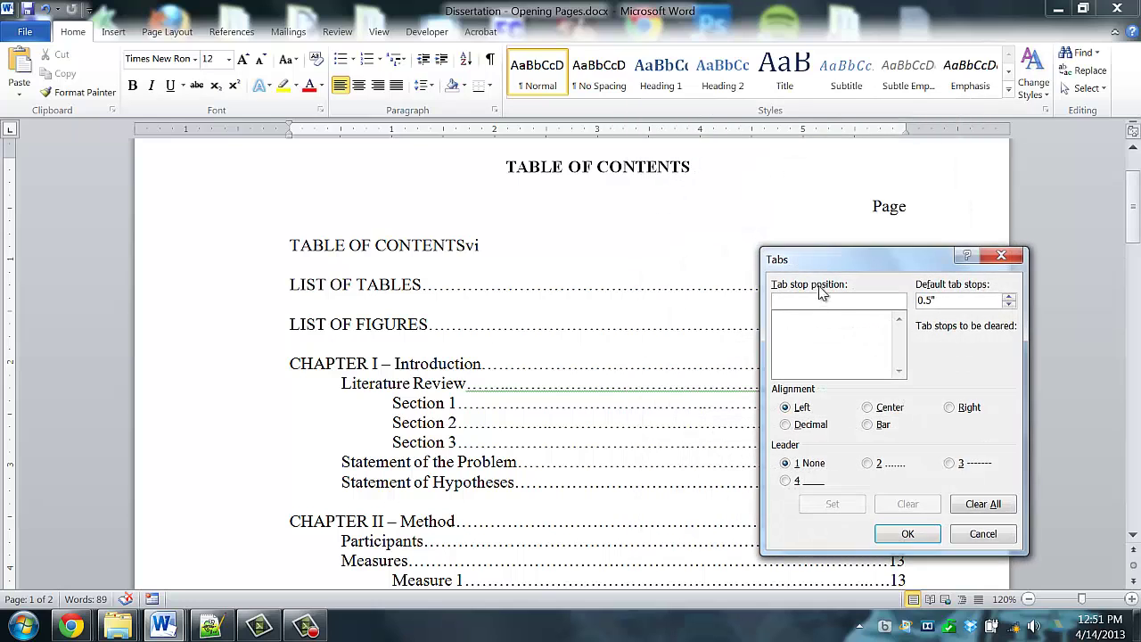
left_click_drag(816, 264, 635, 207)
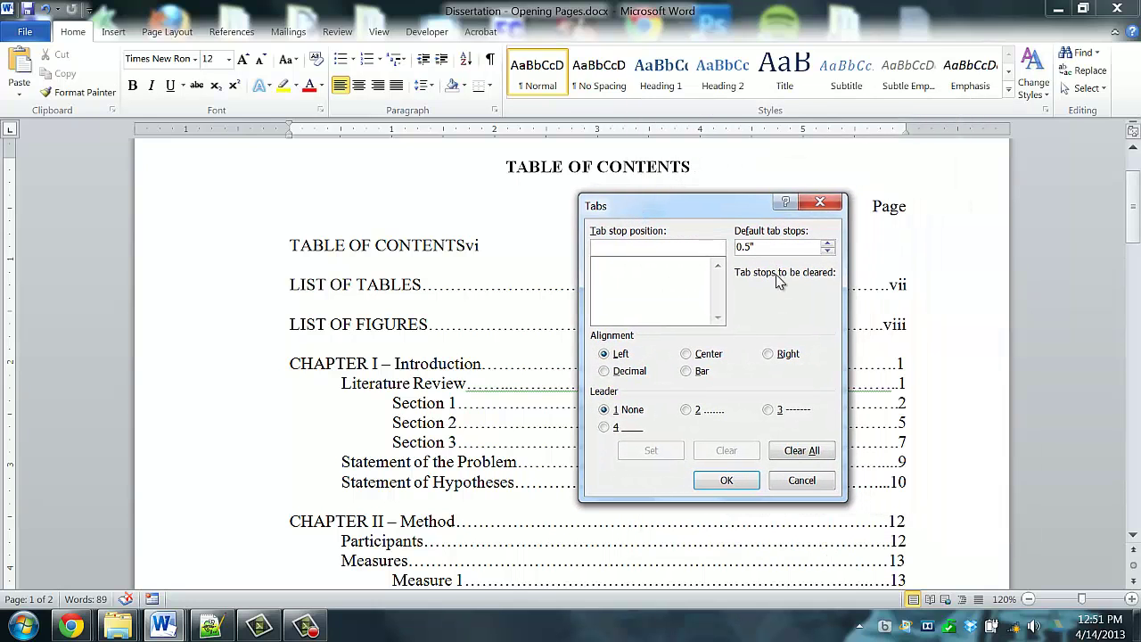
left_click(807, 452)
- Set a 6" right-aligned tab stop with dotted leader 2 for the TABLE OF CONTENTS entry and insert a tab before its page number
left_click(622, 249)
type("6")
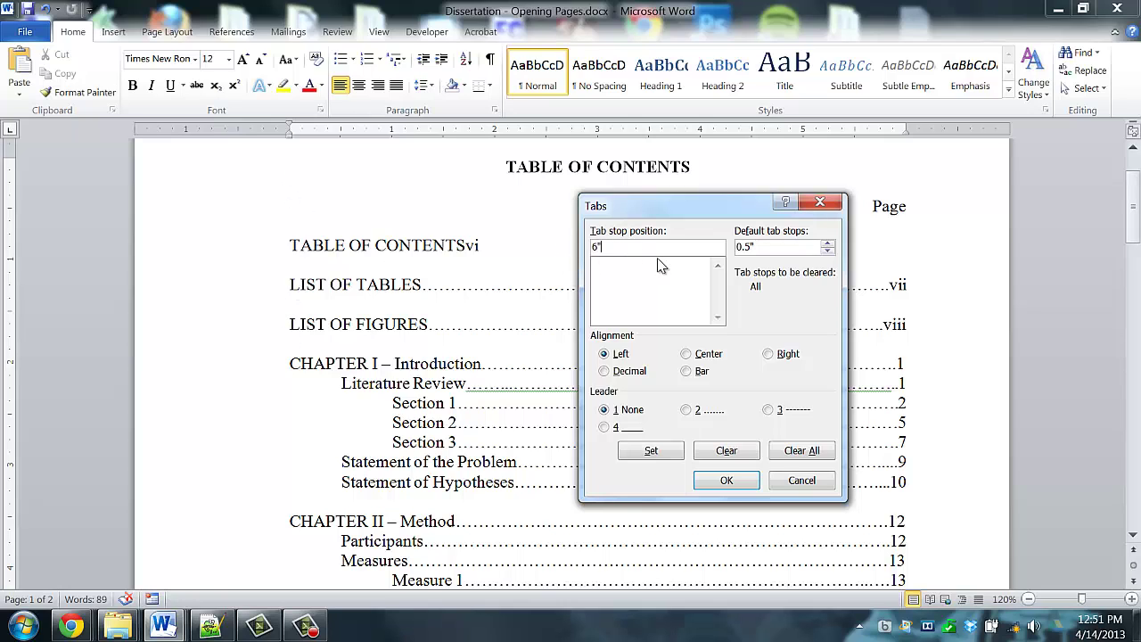
left_click(768, 354)
left_click(685, 411)
left_click(664, 452)
left_click(723, 479)
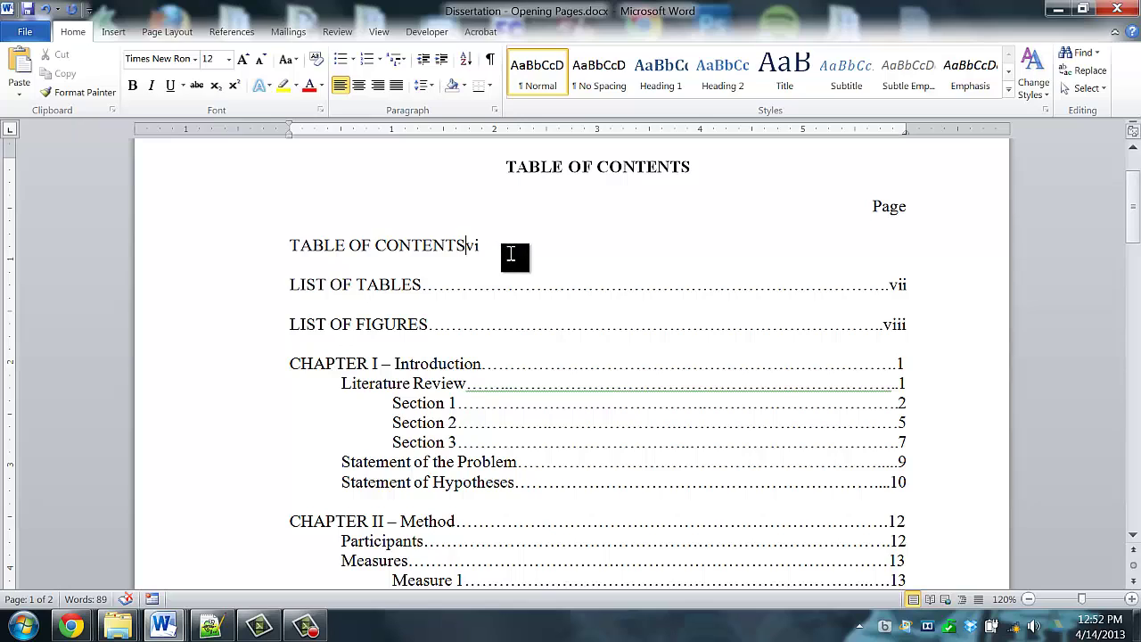
key("Tab")
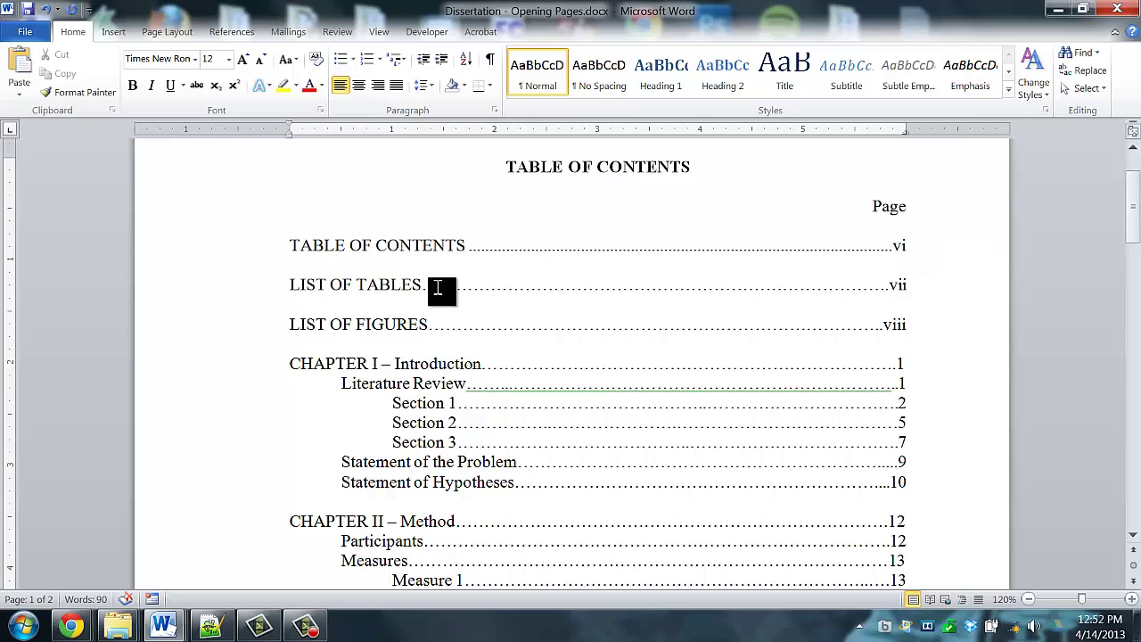
left_click(241, 294)
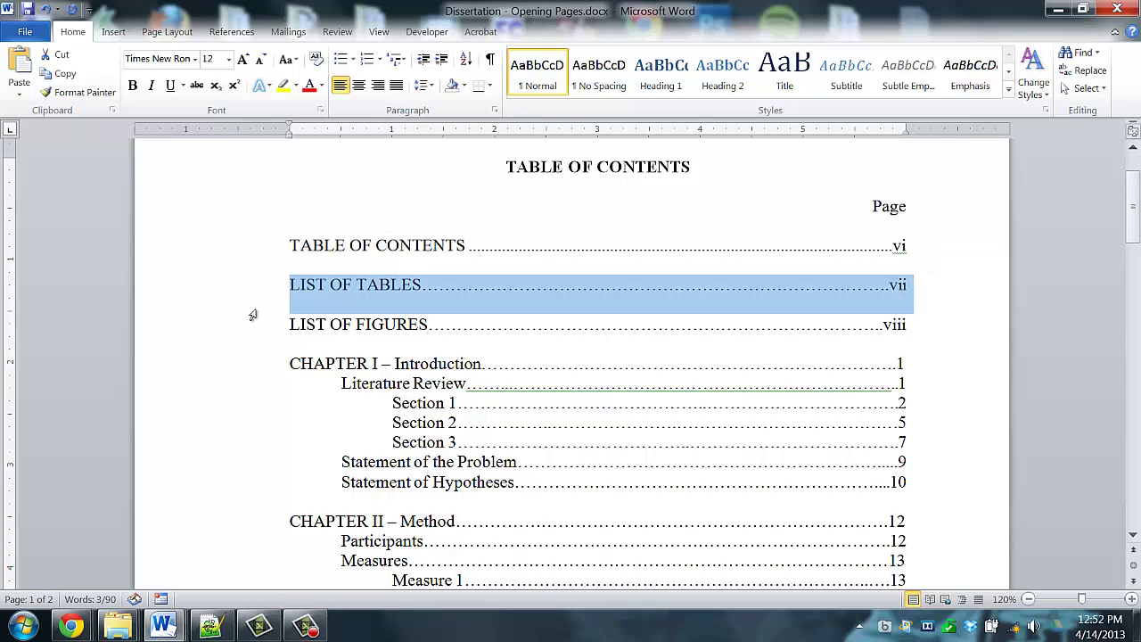
left_click(246, 326, "shift")
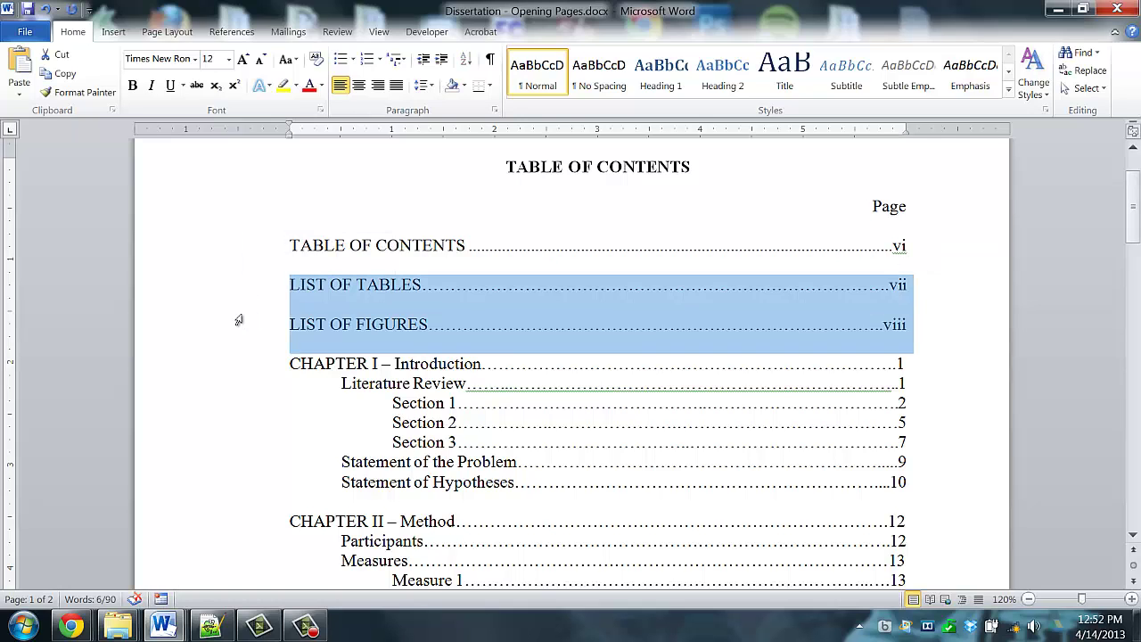
left_click(228, 295)
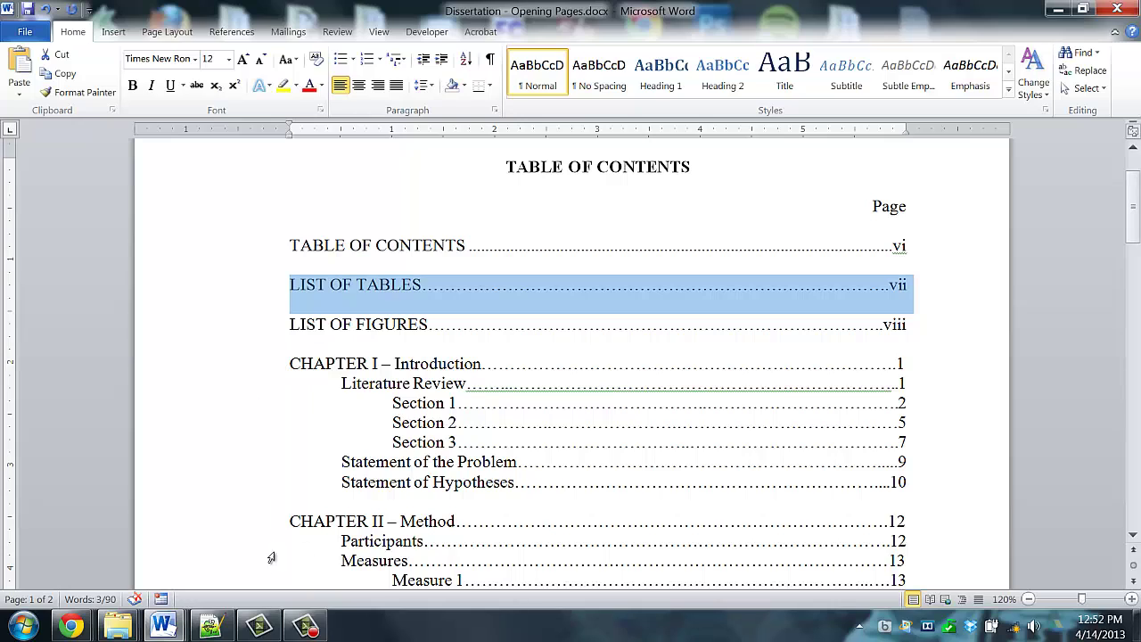
left_click(291, 323)
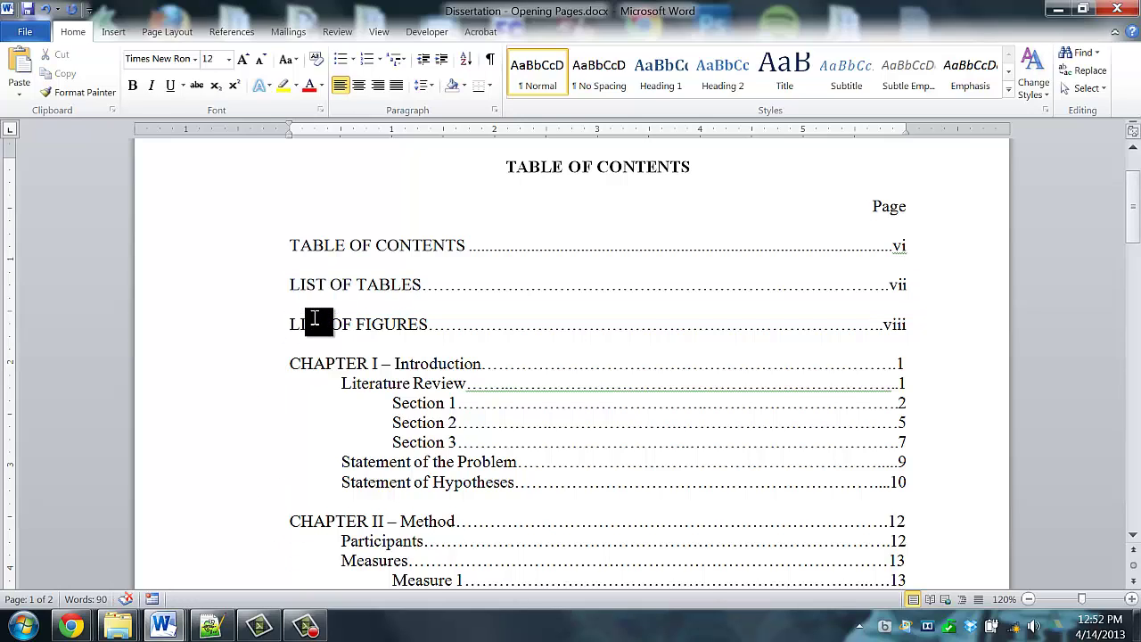
scroll(316, 320, "down", 2)
scroll(316, 320, "up", 1)
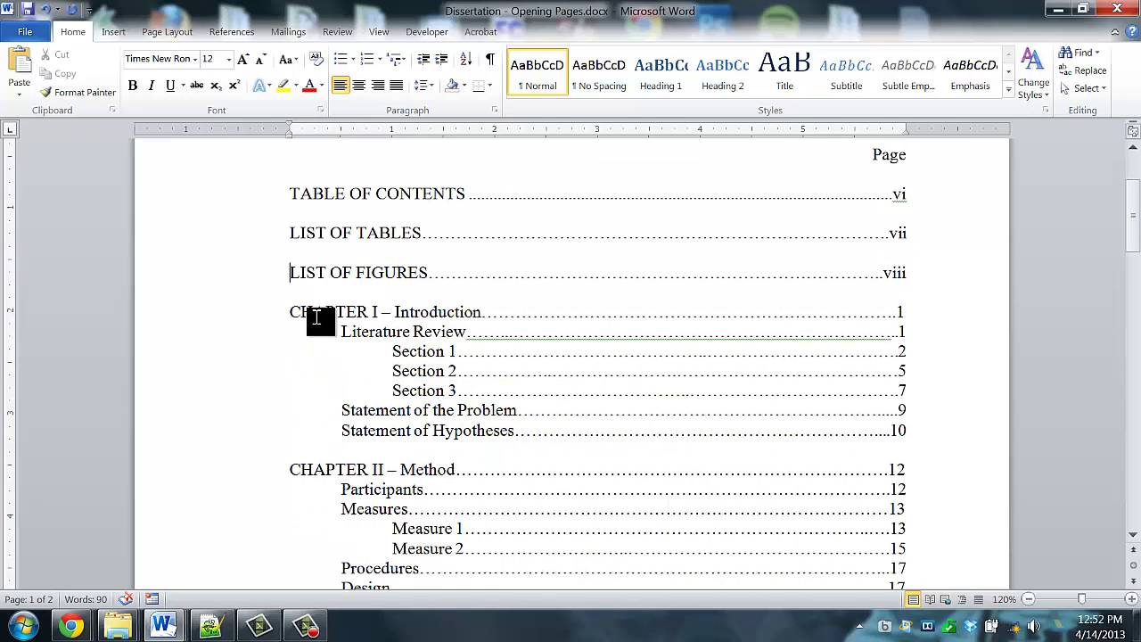
left_click(262, 242)
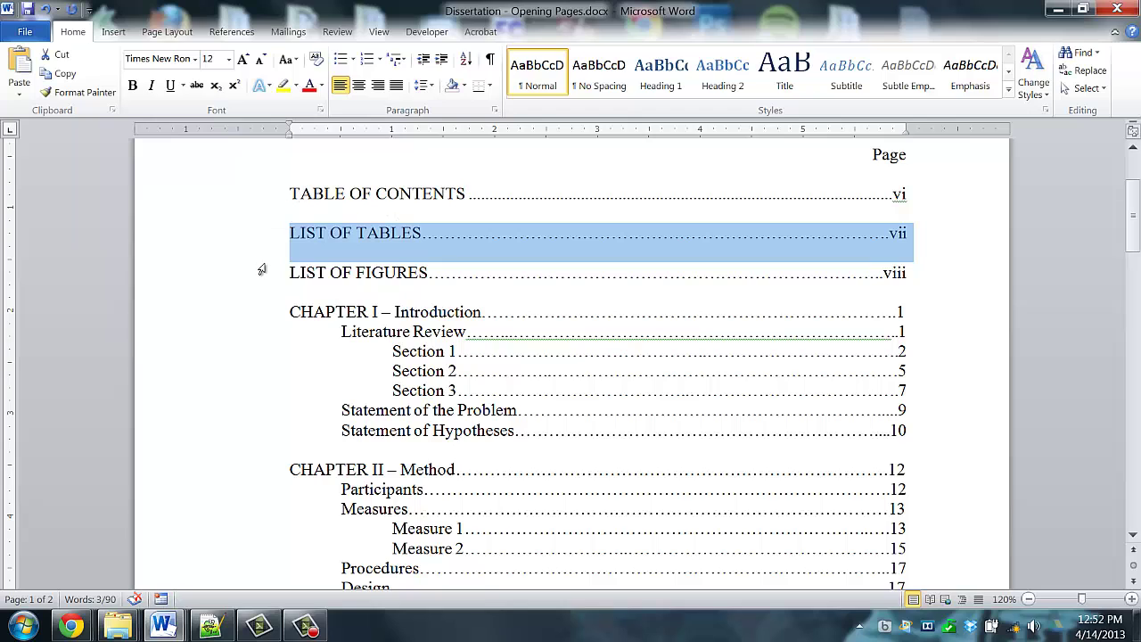
left_click(258, 277, "shift")
left_click(312, 270)
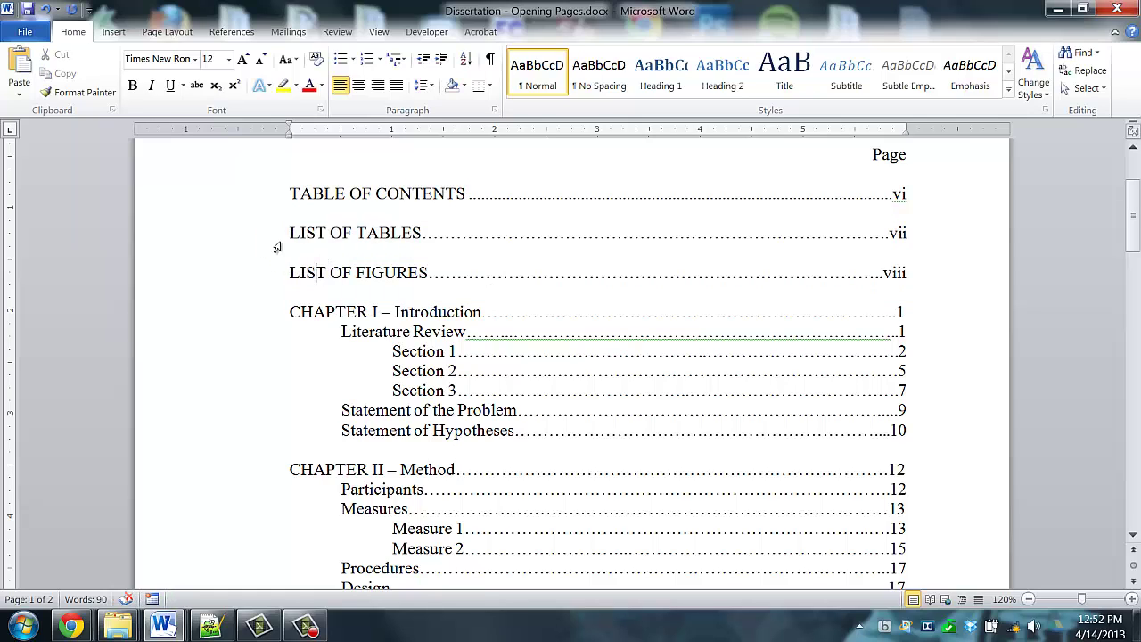
- Select the LIST OF TABLES, LIST OF FIGURES and CHAPTER I to IV heading lines together, excluding their indented subentries
left_click(259, 241)
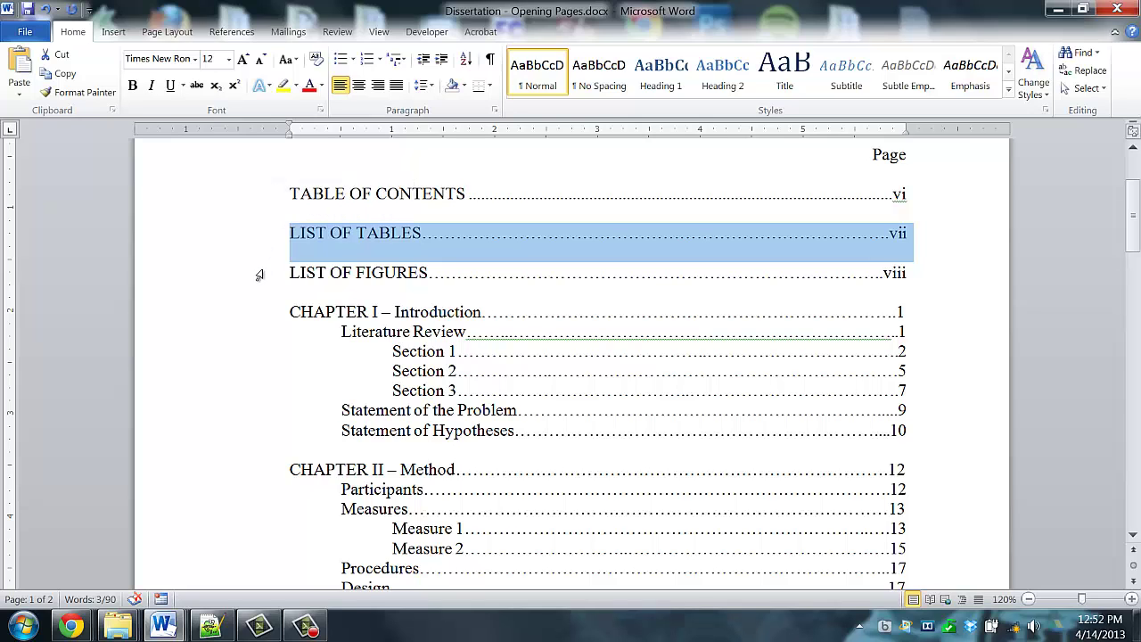
left_click(258, 275, "shift")
left_click(259, 312, "shift")
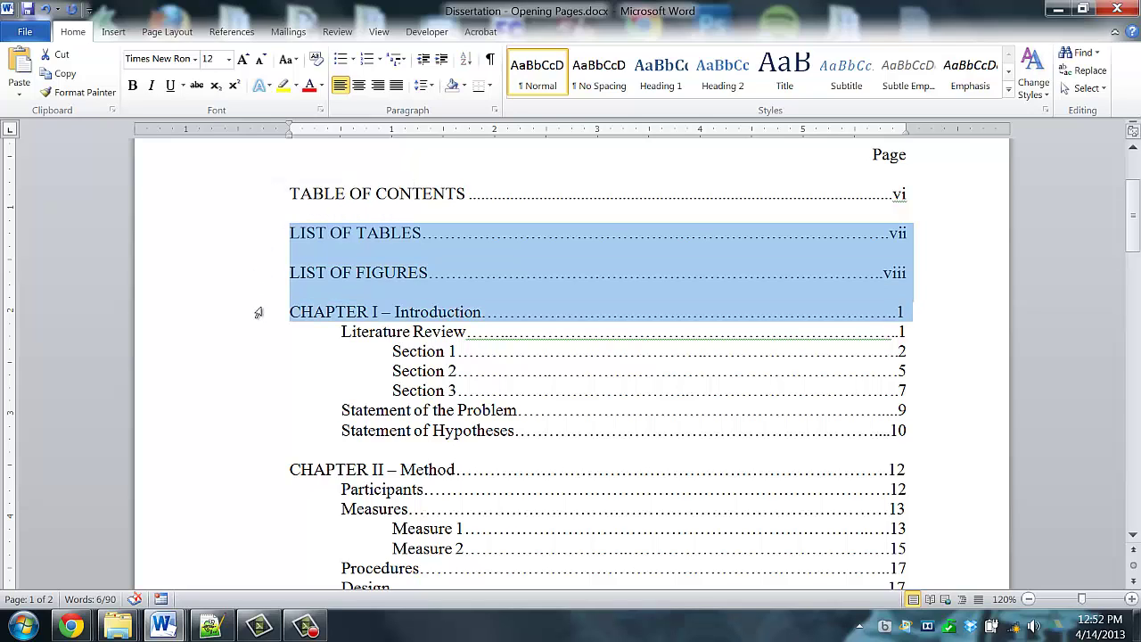
left_click(246, 470, "ctrl")
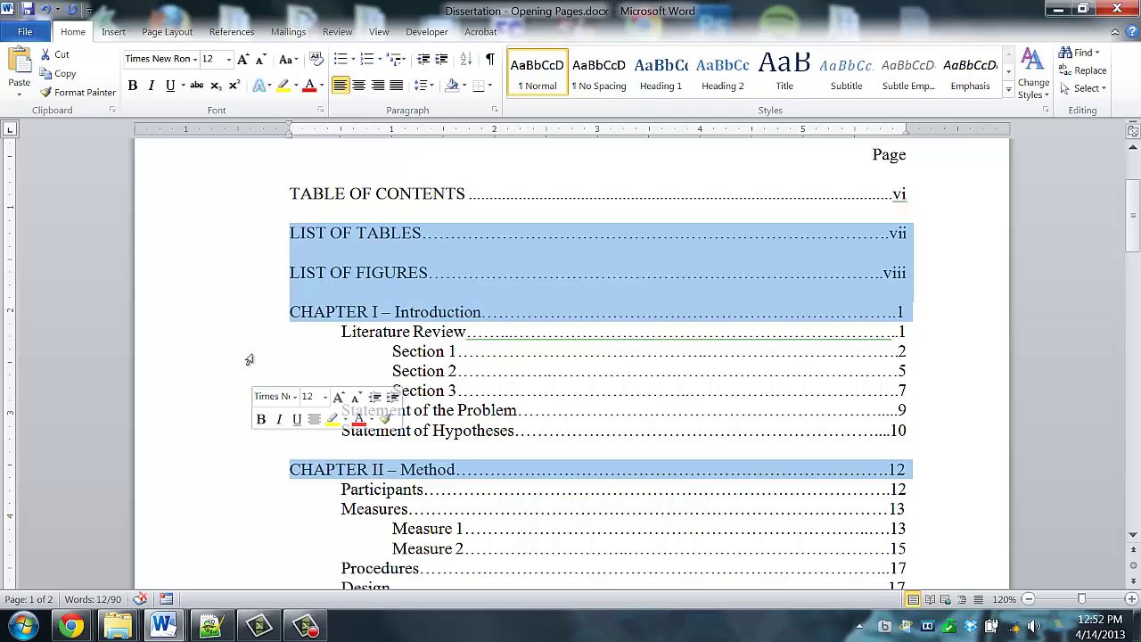
scroll(229, 307, "down", 3)
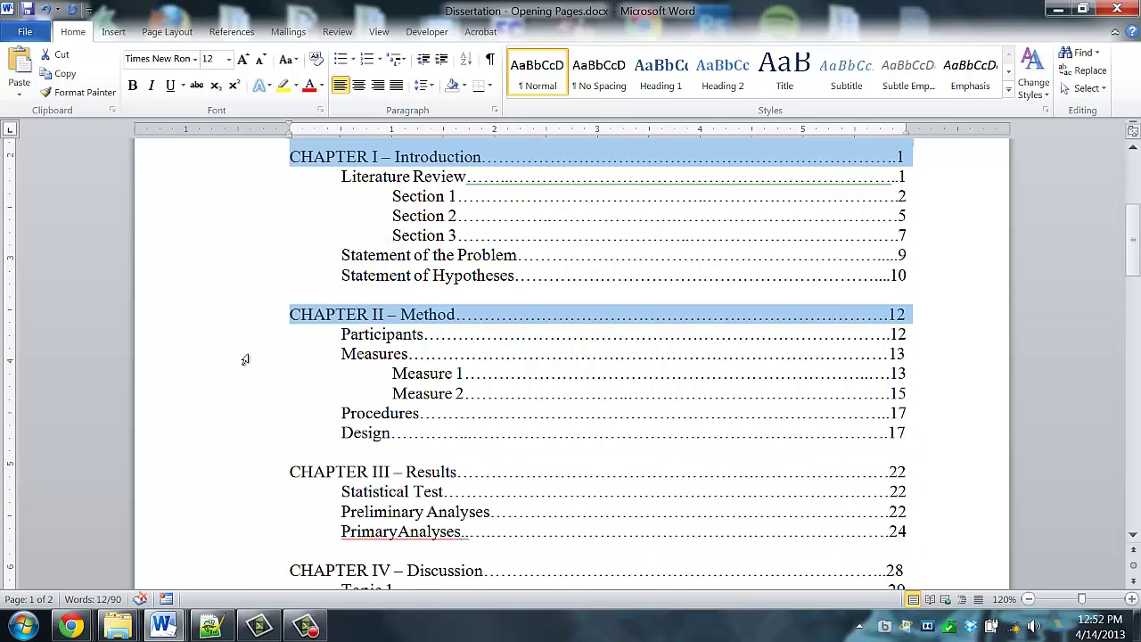
left_click(261, 473, "ctrl")
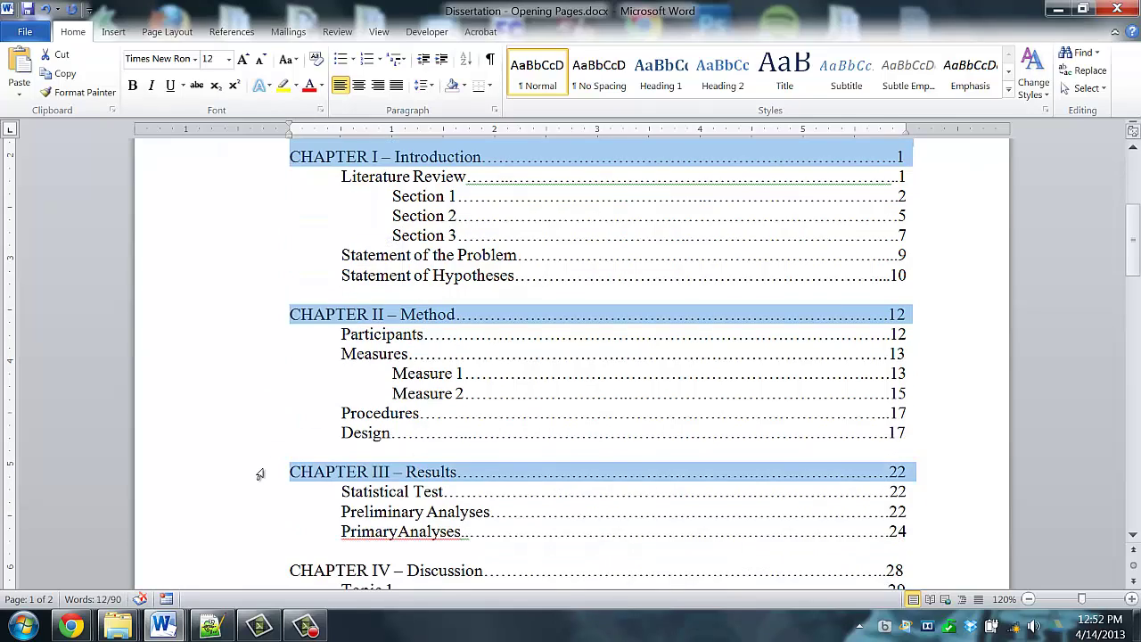
scroll(229, 428, "down", 3)
left_click(246, 414, "ctrl")
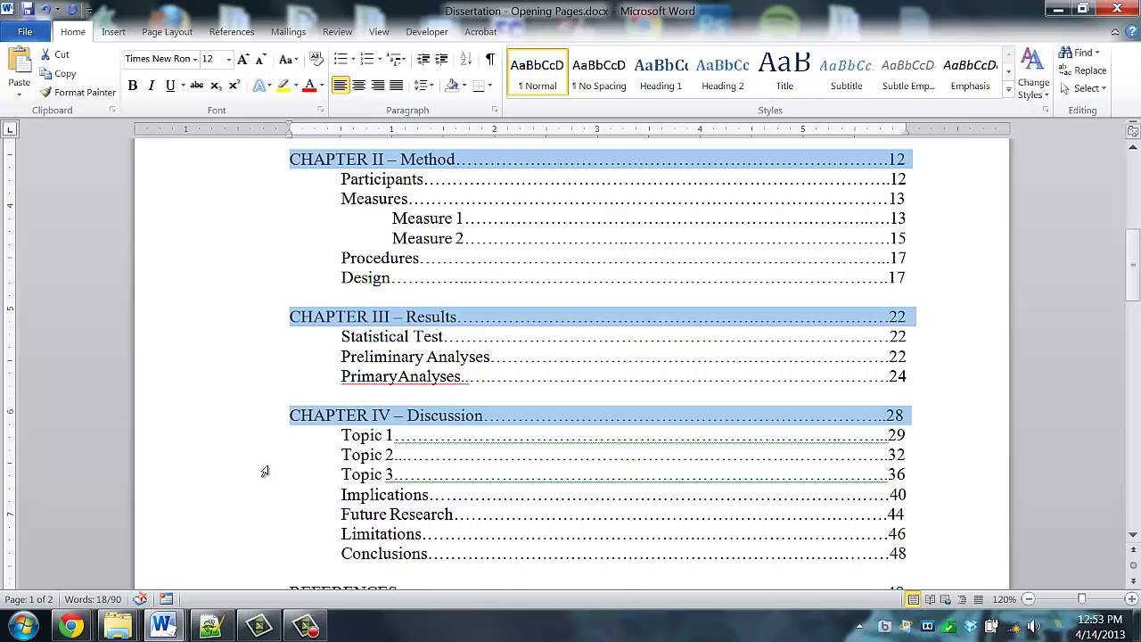
- Add the REFERENCES, APPENDIX A and VITA AUCTORIS lines to the multiple selection
scroll(246, 431, "down", 3)
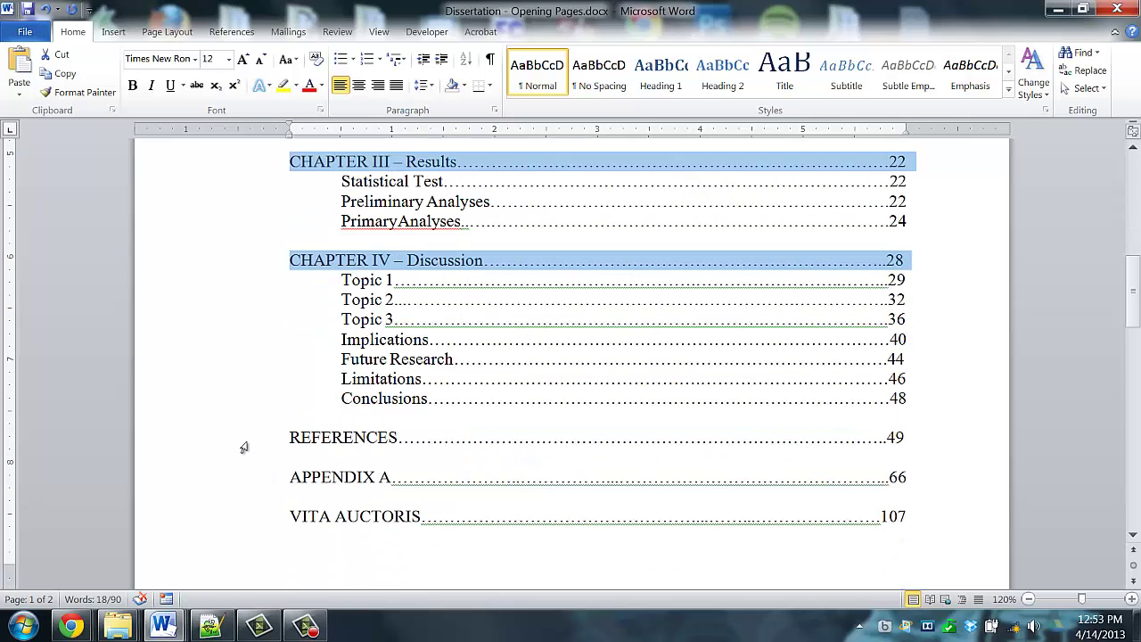
left_click(239, 437, "ctrl")
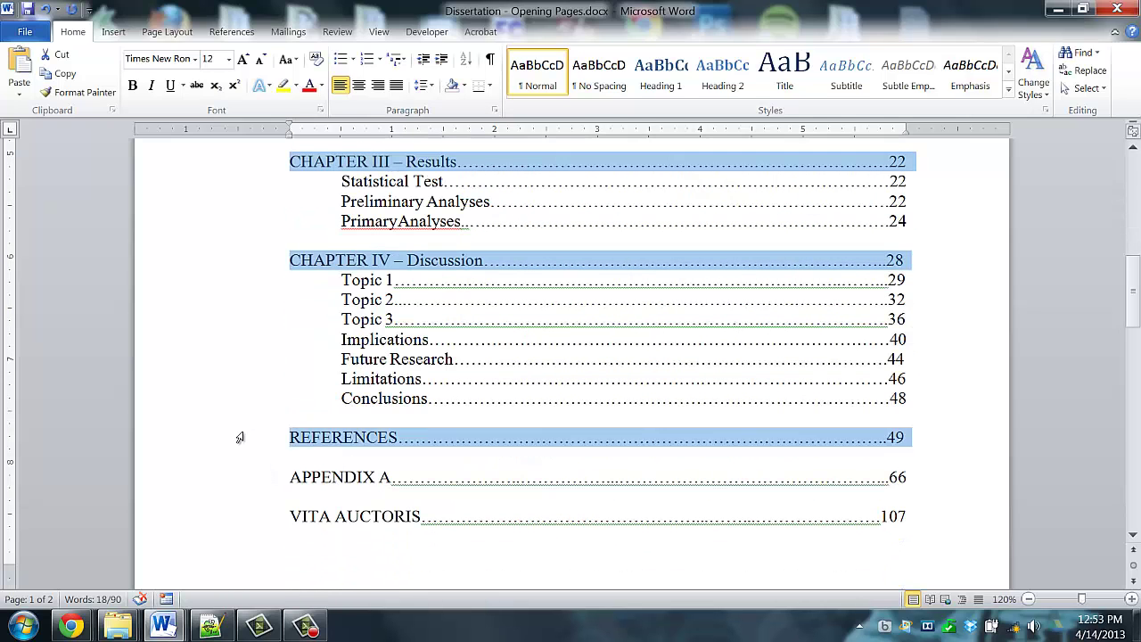
left_click(251, 479, "ctrl")
left_click(256, 523, "ctrl")
scroll(262, 437, "down", 4)
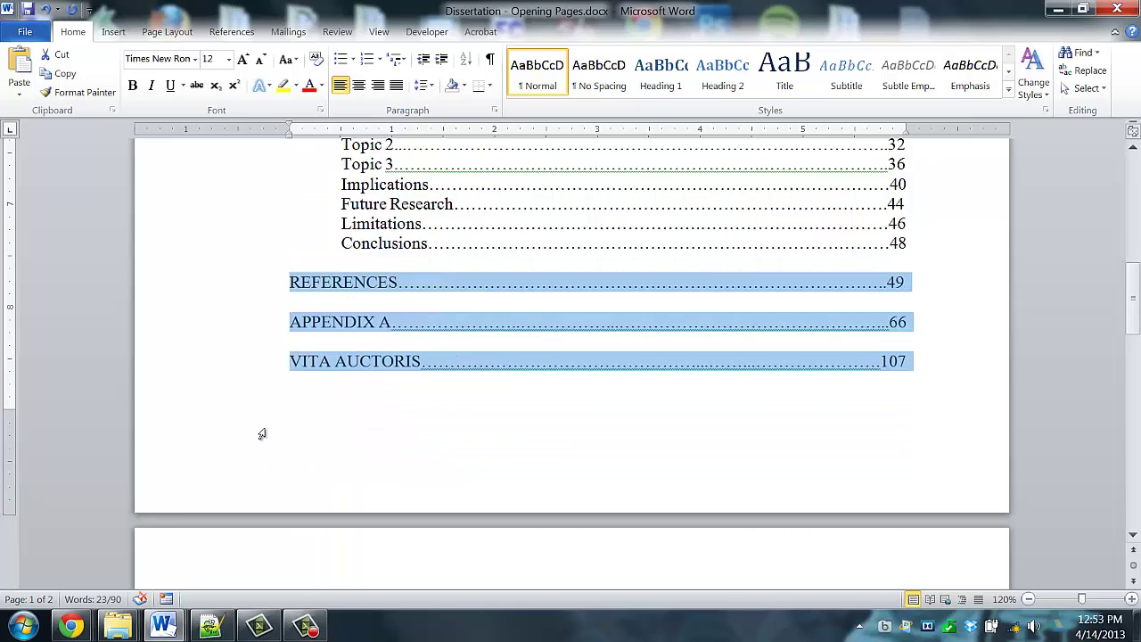
scroll(262, 434, "up", 4)
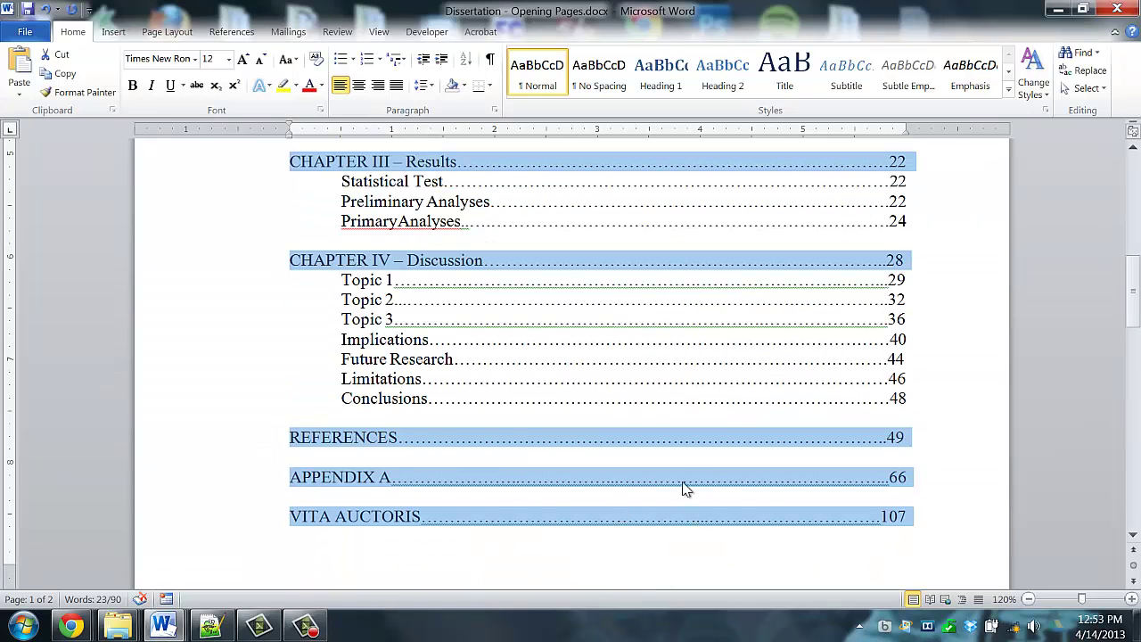
scroll(367, 472, "up", 10)
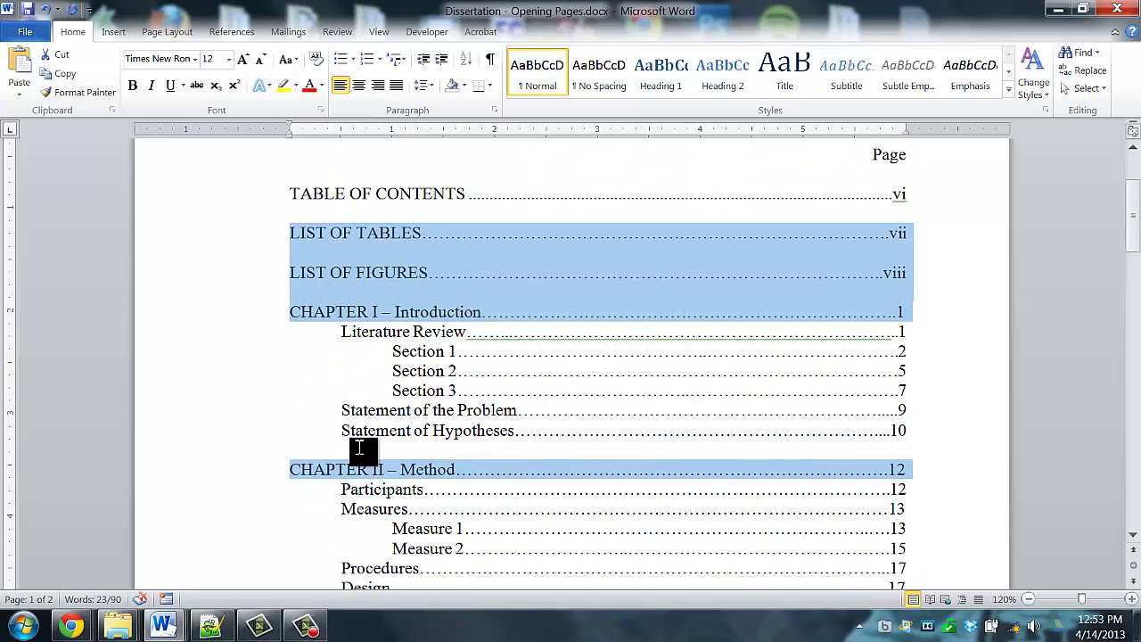
- Clear the selected entries' tab stops and set a 6" right-aligned tab stop with dotted leader 2 for all of them
right_click(382, 272)
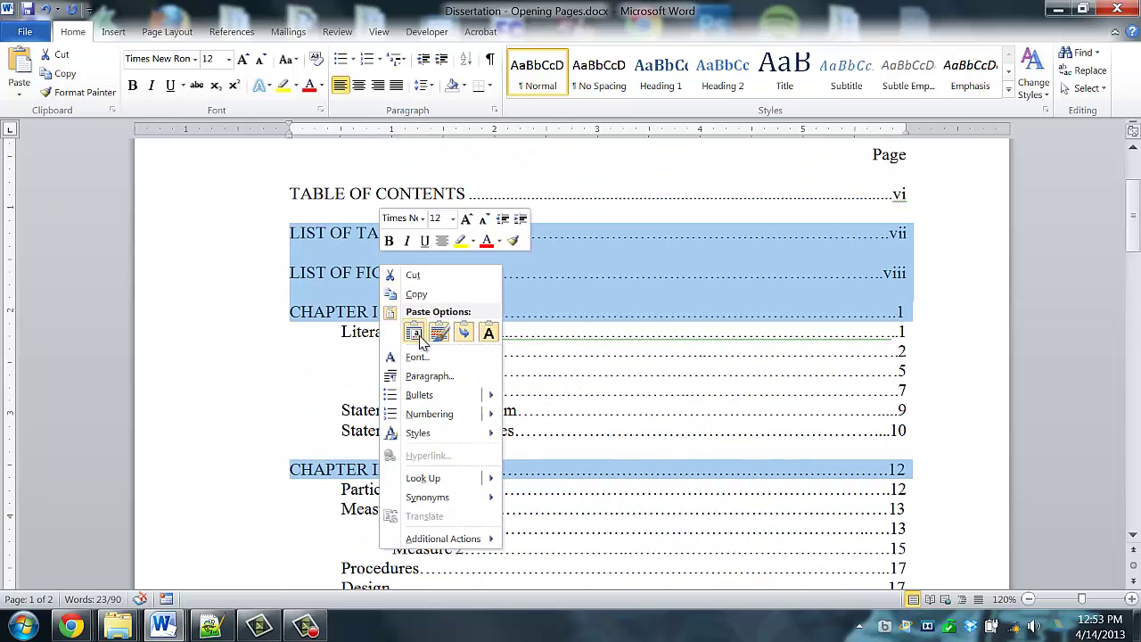
left_click(431, 378)
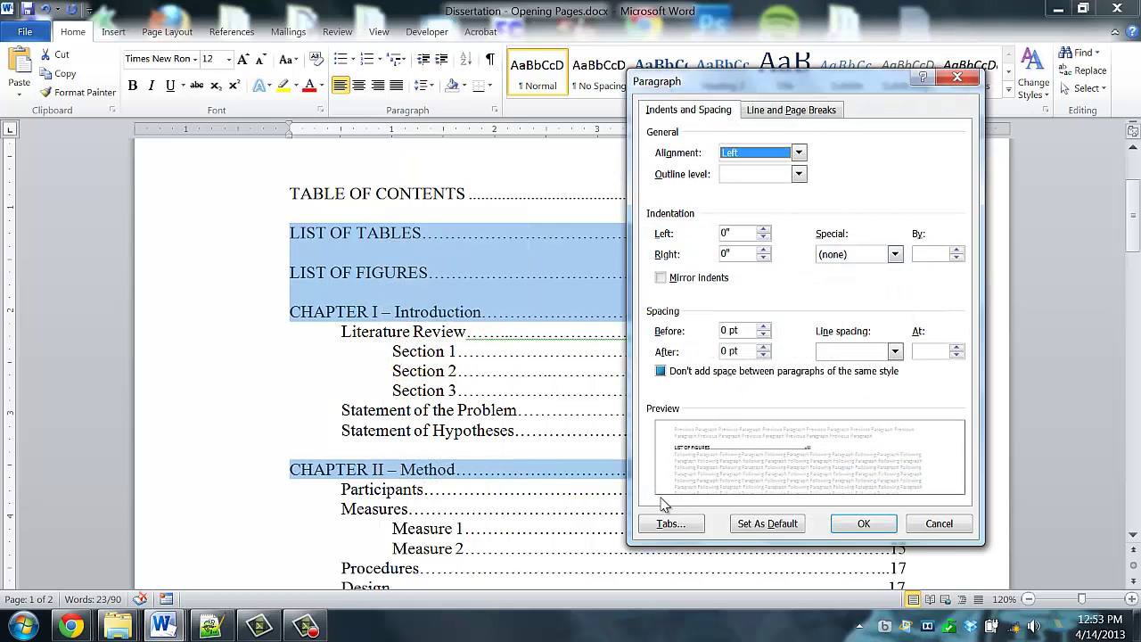
left_click(669, 524)
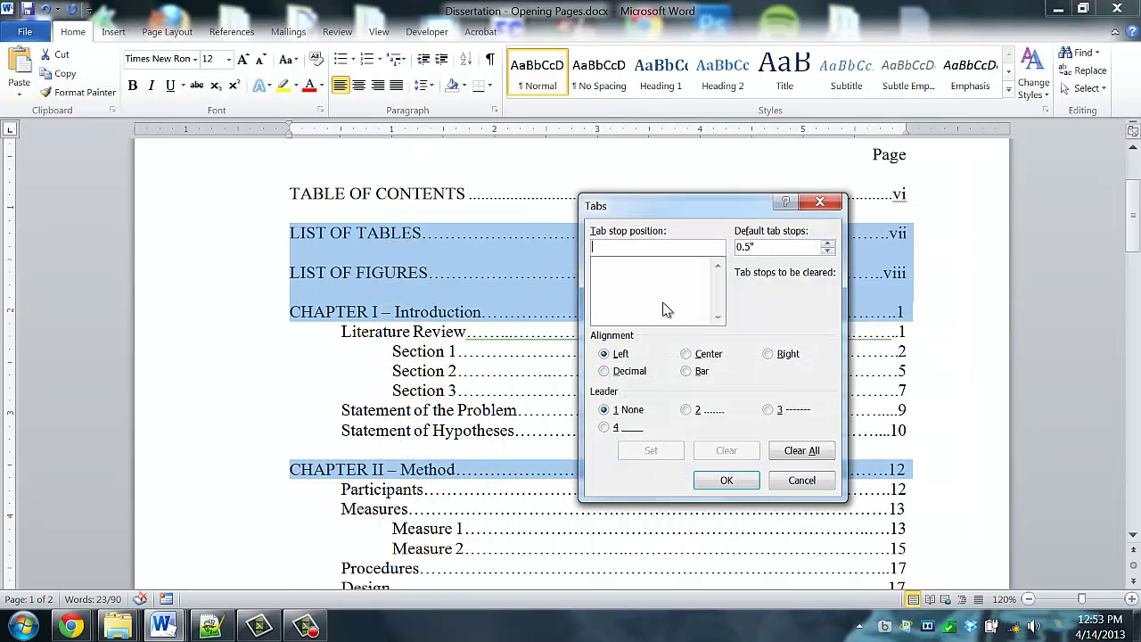
left_click(801, 450)
left_click(632, 246)
type("6\"")
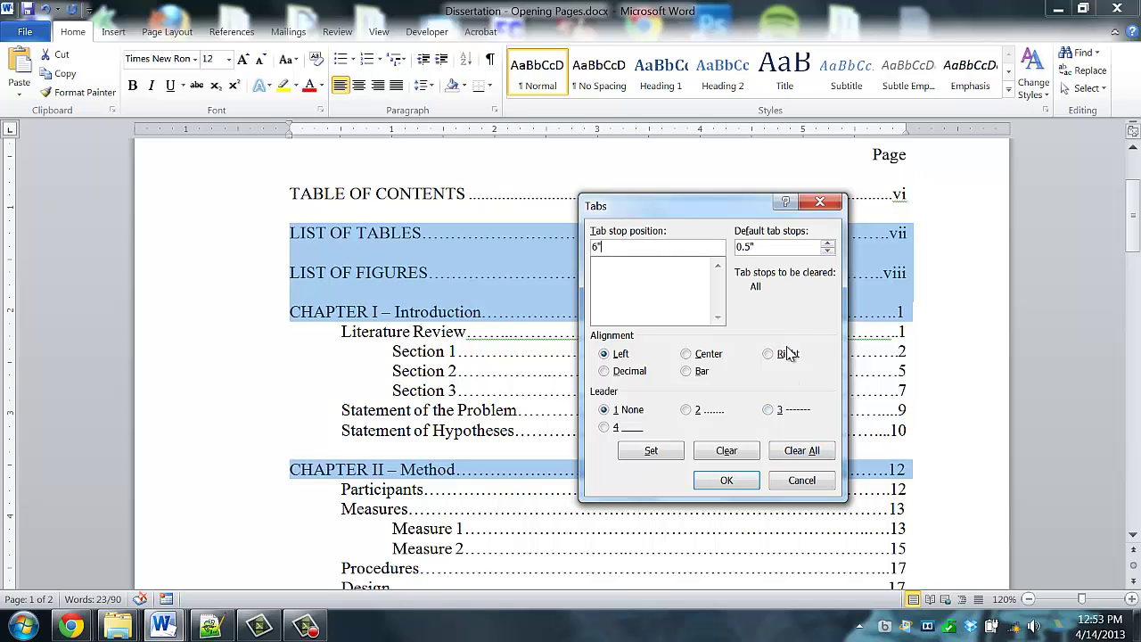
left_click(768, 354)
left_click(687, 410)
left_click(657, 452)
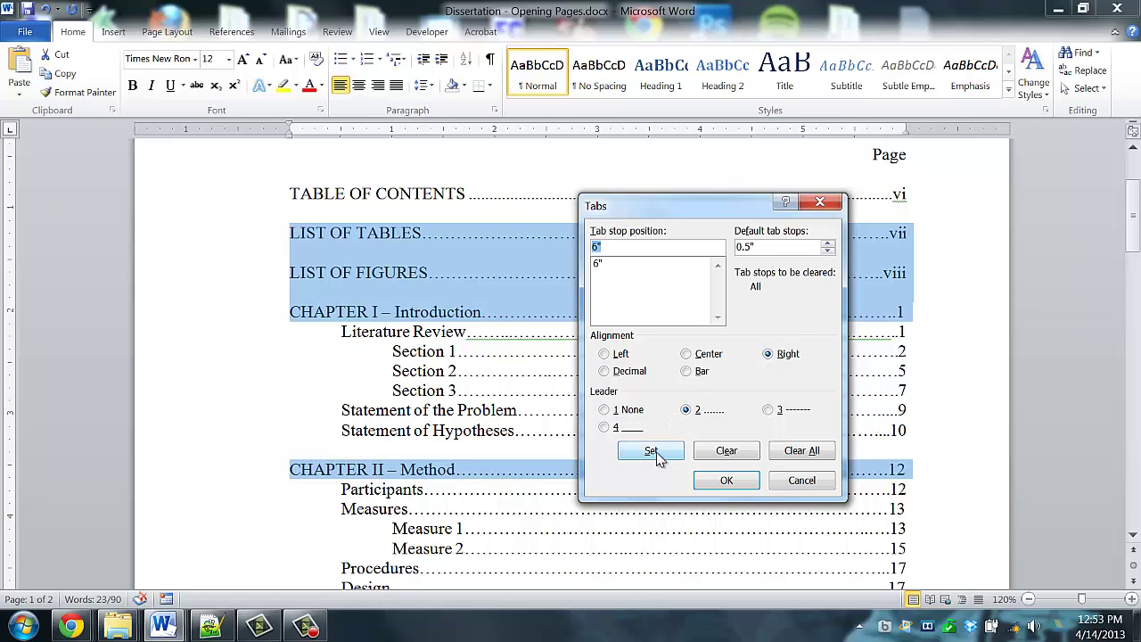
left_click(720, 481)
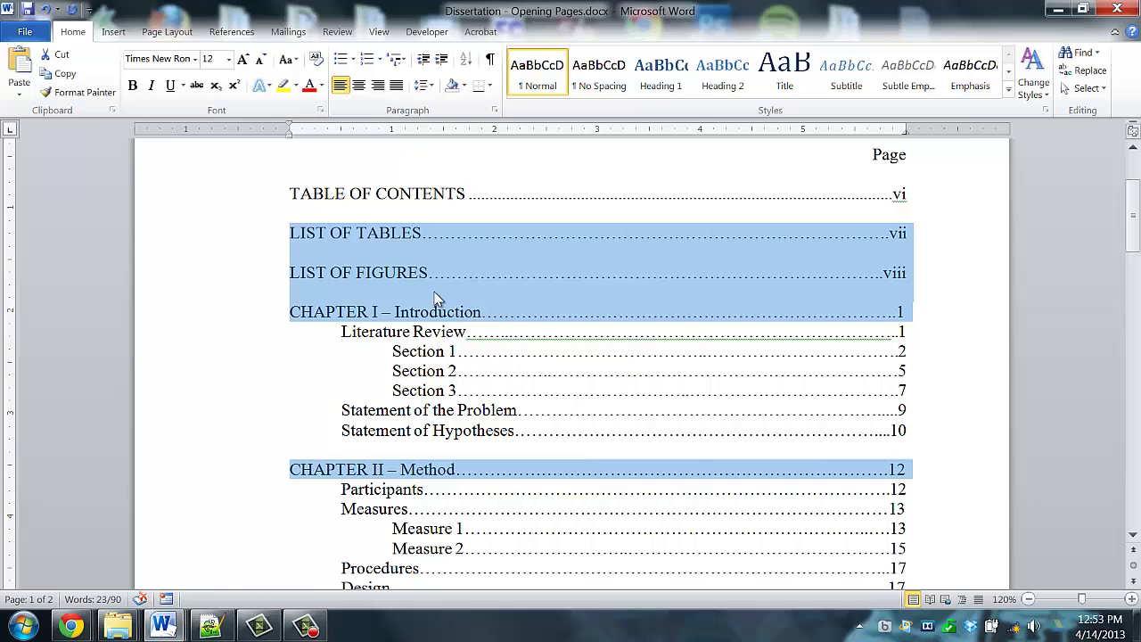
- Replace the typed dots with a tab in the LIST OF TABLES and LIST OF FIGURES entries
left_click(502, 212)
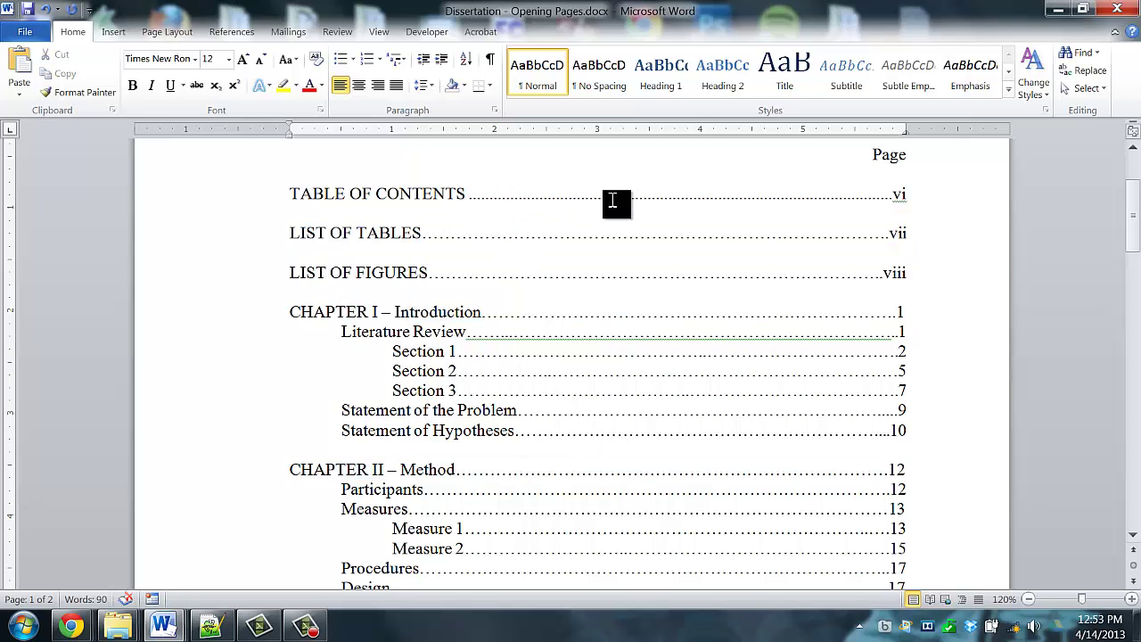
key("shift+Right")
key("Left")
left_click_drag(425, 237, 890, 241)
key("Tab")
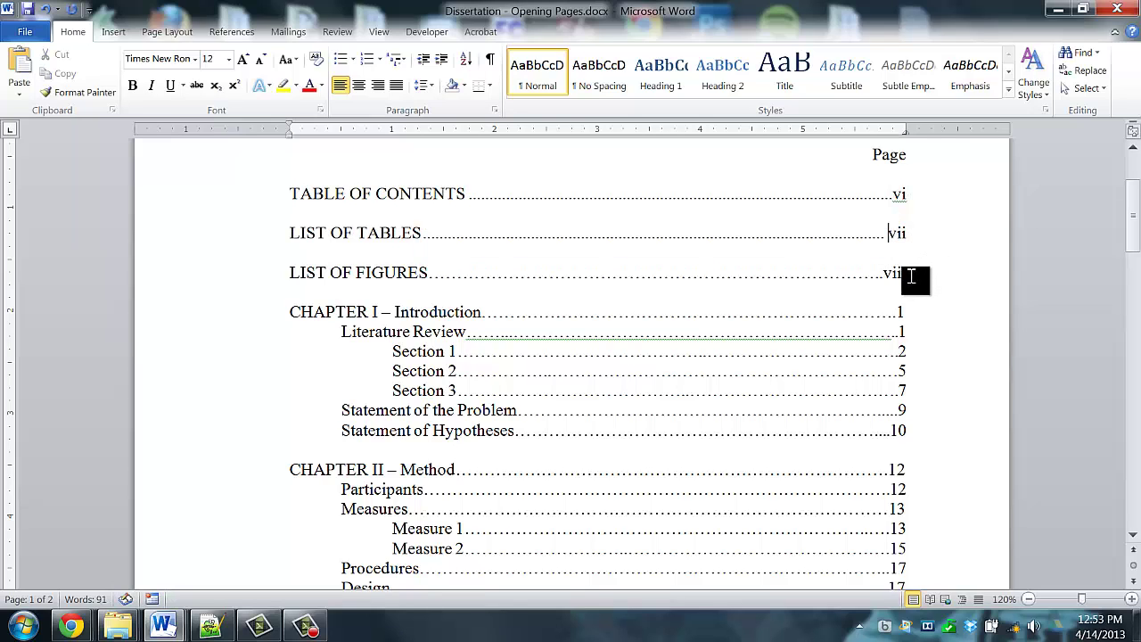
left_click_drag(436, 280, 884, 277)
key("Tab")
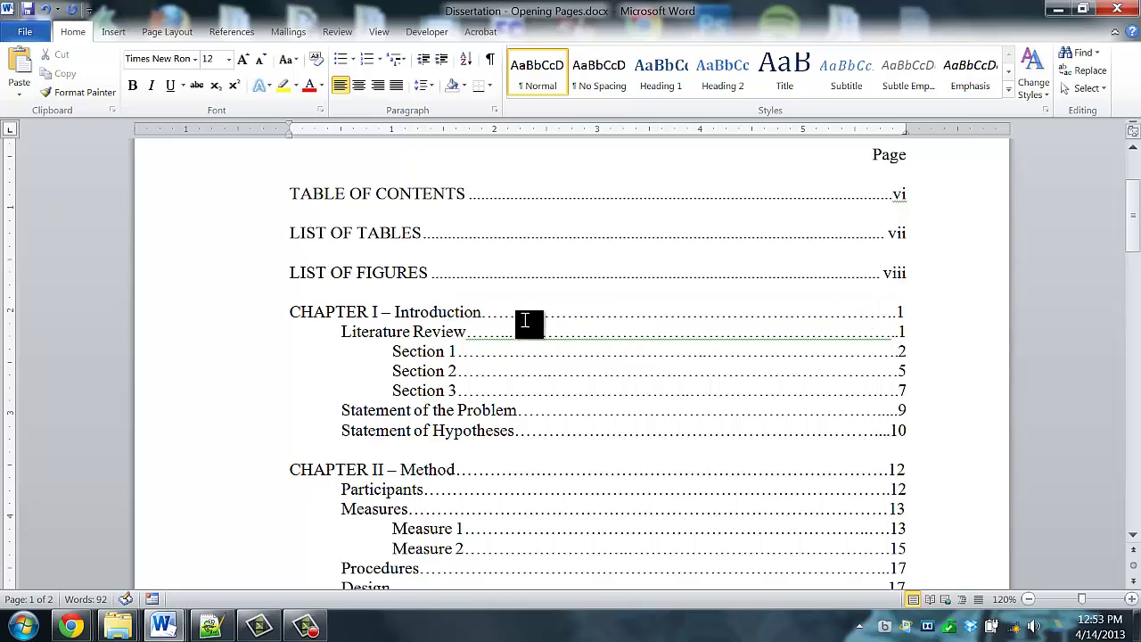
- Replace the typed dots with a tab in the CHAPTER I – Introduction and CHAPTER II – Method entries
left_click(486, 314)
double_click(627, 319)
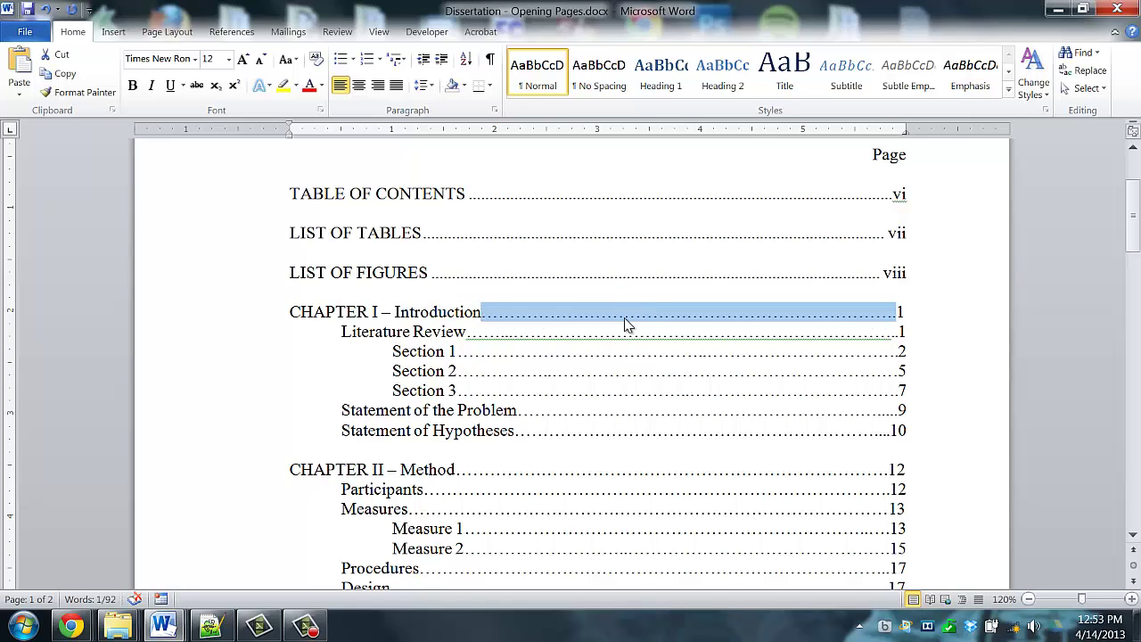
key("Tab")
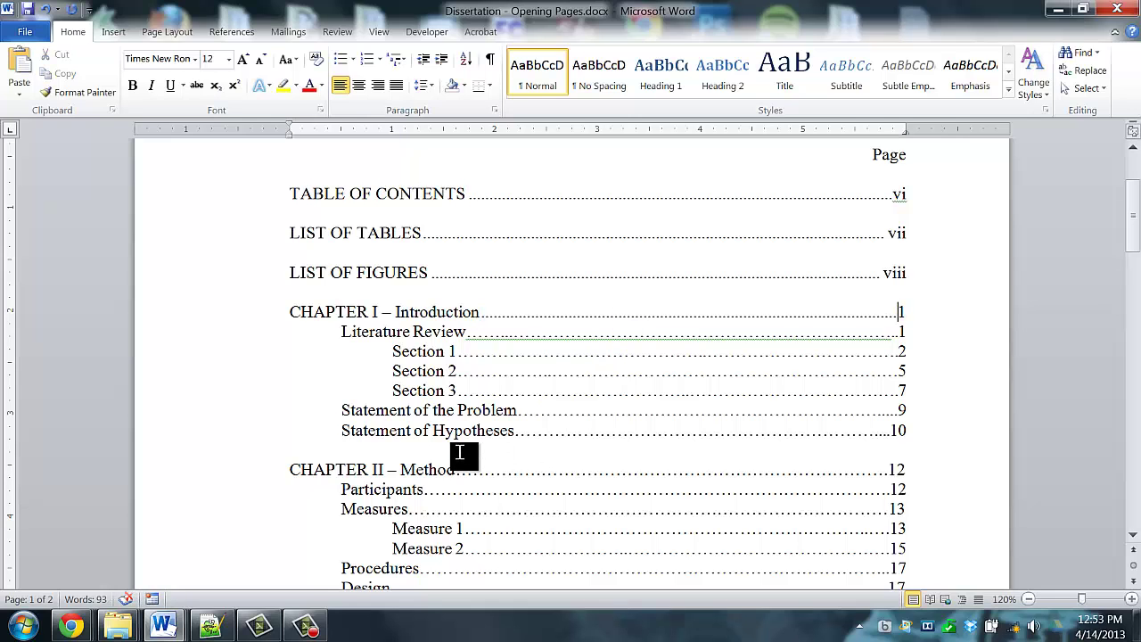
left_click(458, 470)
key("ctrl+shift+Right")
key("Tab")
- Replace the typed dots with a tab in the CHAPTER III – Results and CHAPTER IV – Discussion entries
scroll(561, 463, "down", 3)
left_click(459, 472)
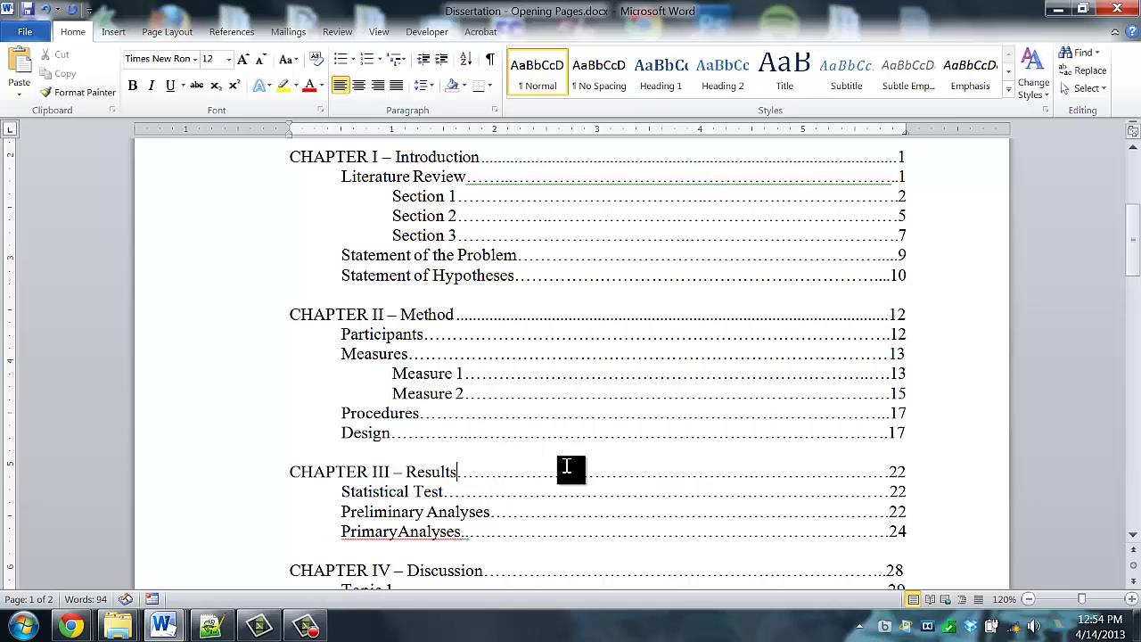
key("ctrl+shift+Right")
key("Tab")
scroll(672, 454, "down", 4)
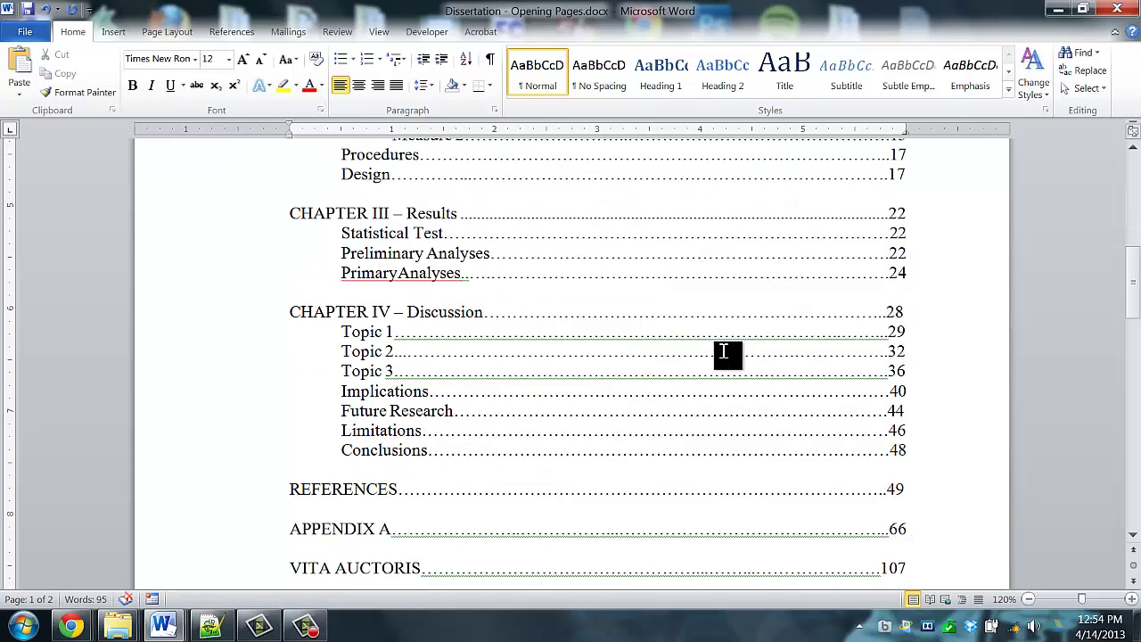
key("ctrl+shift+Right")
key("Tab")
- Replace the typed dots with a tab in the REFERENCES and APPENDIX A entries
scroll(853, 409, "down", 3)
left_click(397, 338)
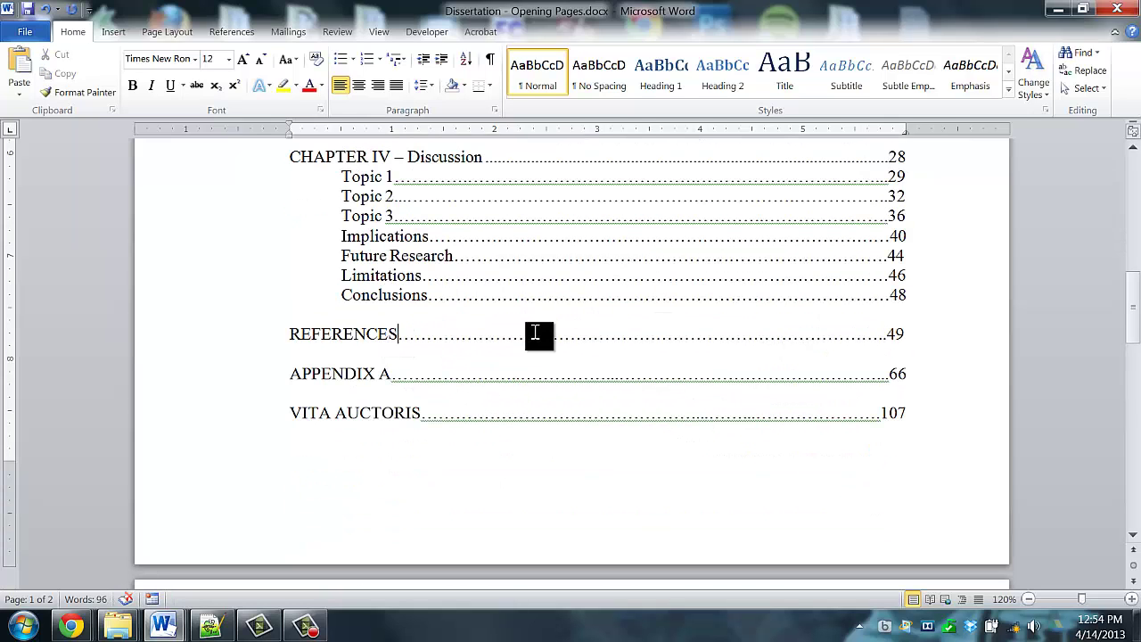
key("ctrl+shift+Right")
key("Tab")
left_click(410, 373)
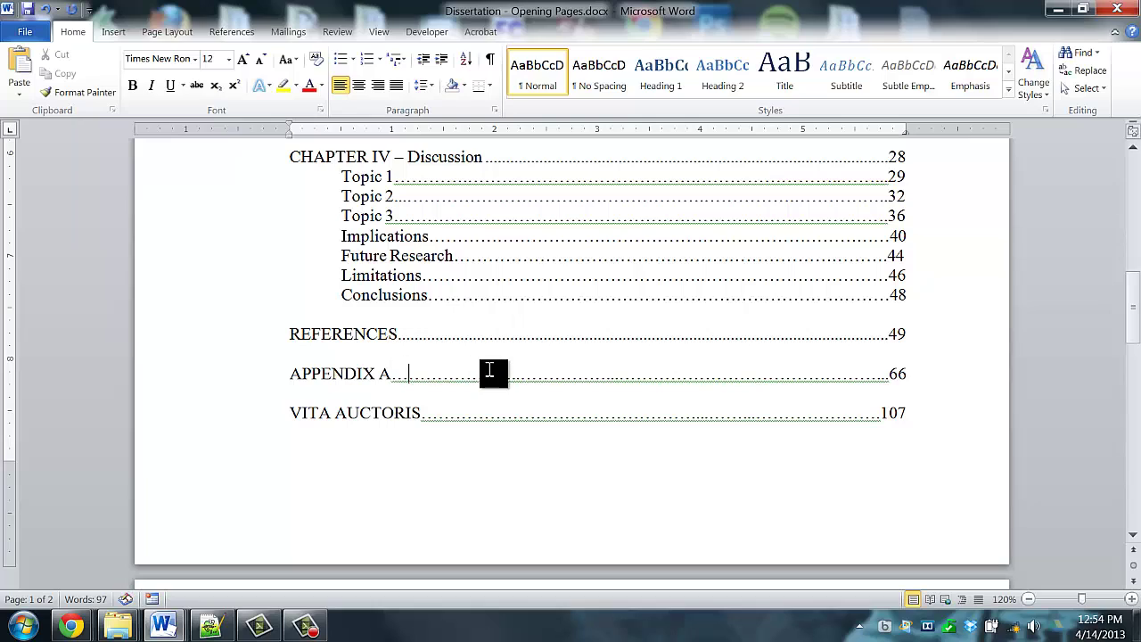
key("Tab")
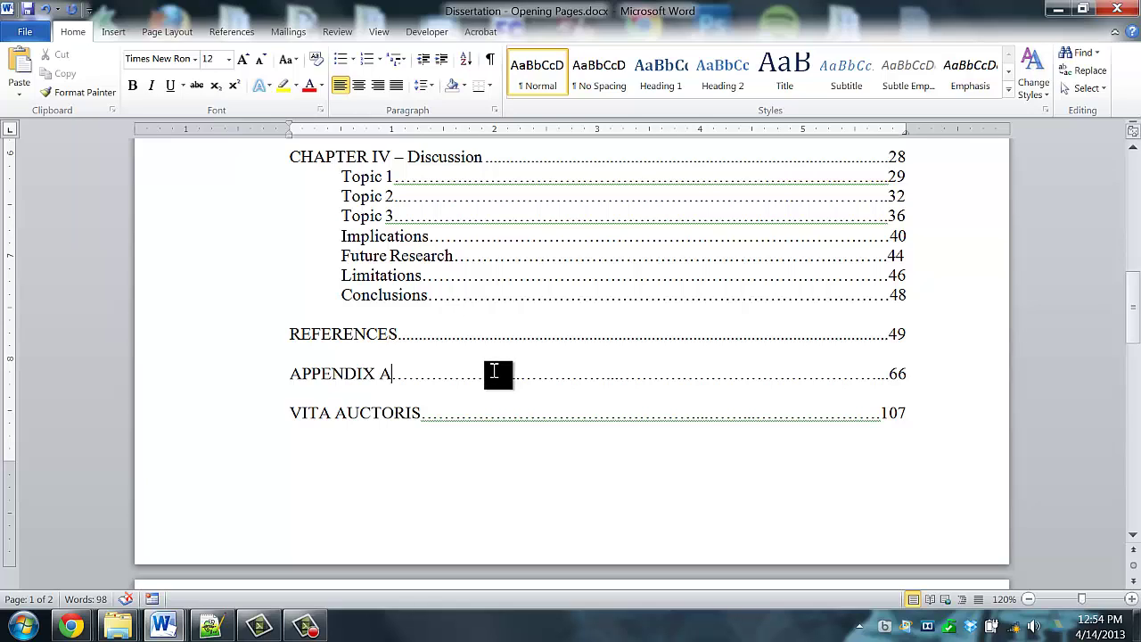
double_click(493, 372)
key("Delete")
key("Delete")
- Replace the typed dots with a tab in the VITA AUCTORIS entry
left_click(424, 413)
double_click(501, 392)
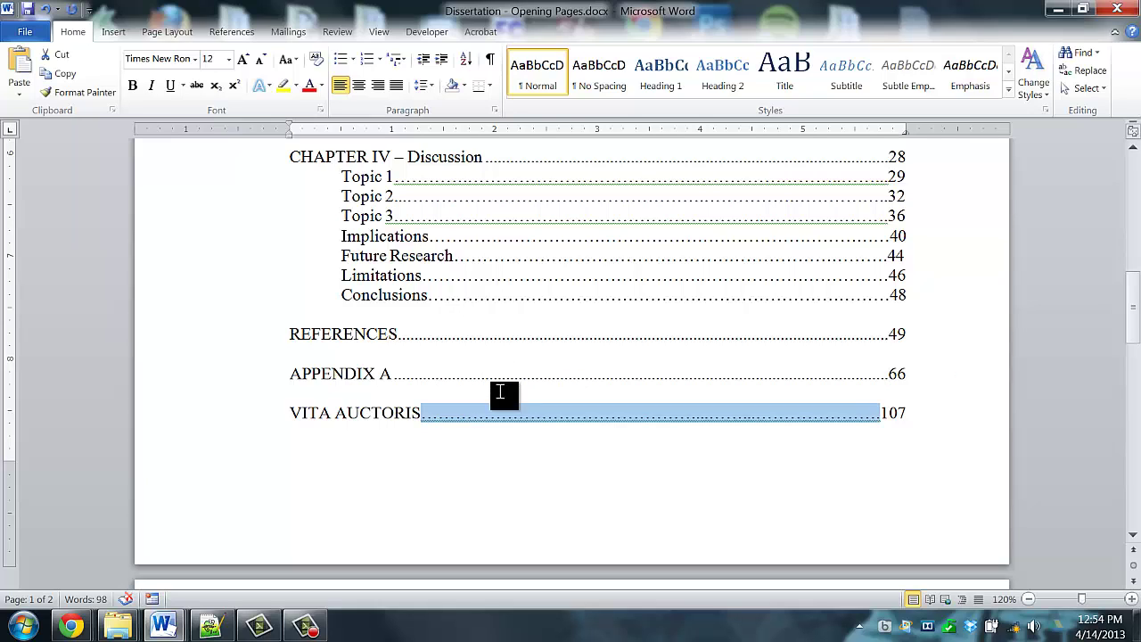
key("Delete")
key("Right")
- Check the paragraph indentation settings of the Literature Review line under CHAPTER I without changing them
scroll(606, 359, "down", 6)
scroll(606, 357, "up", 8)
scroll(607, 334, "up", 4)
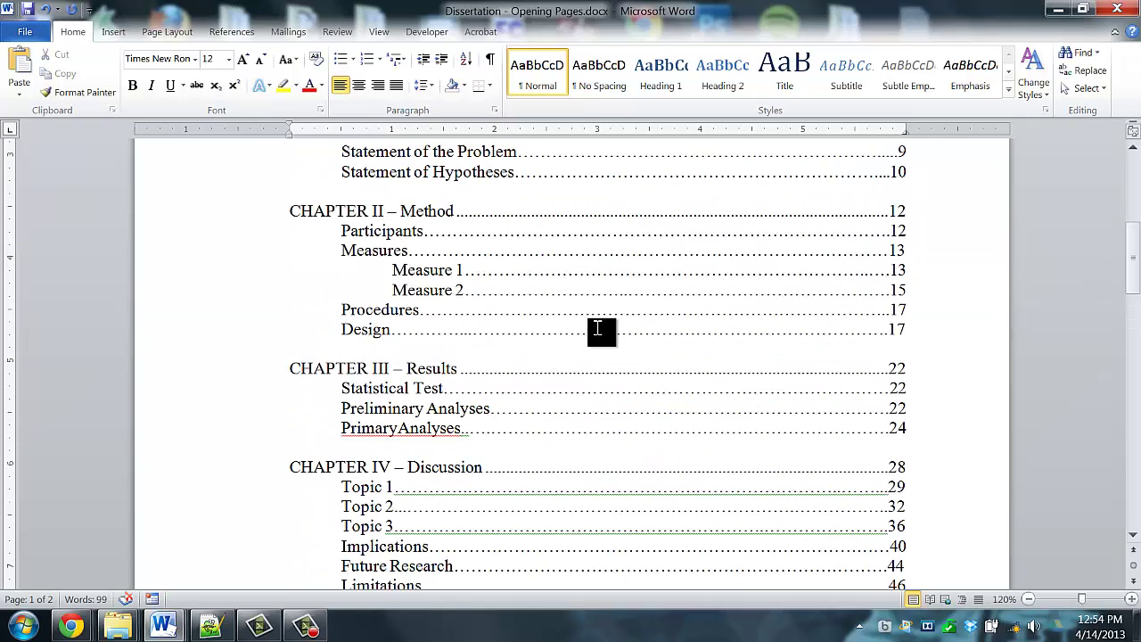
scroll(604, 331, "up", 2)
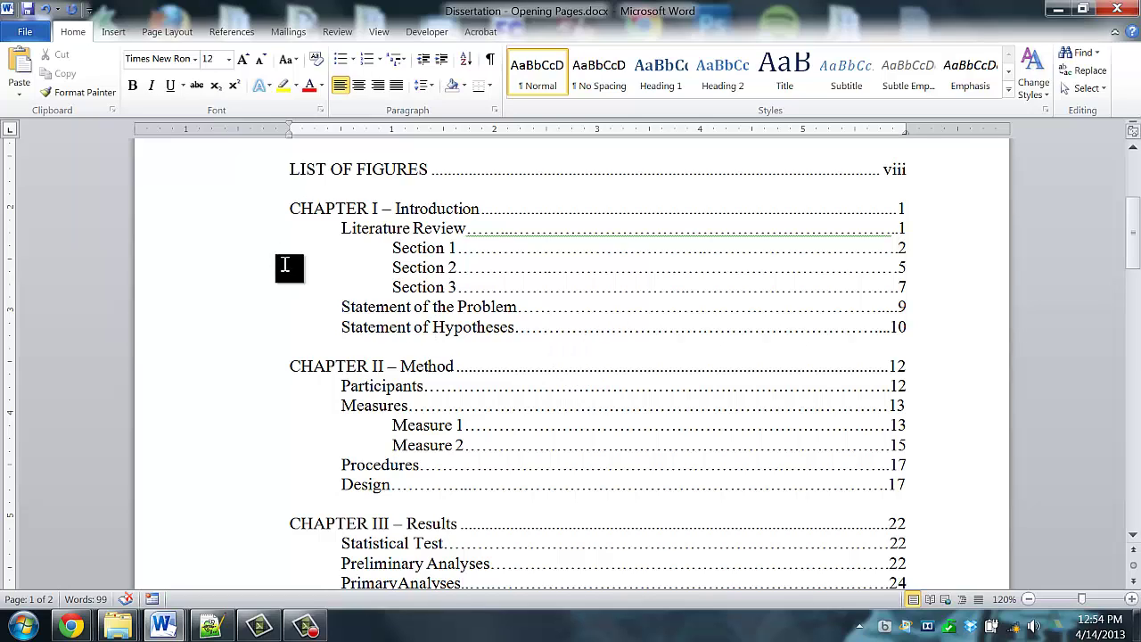
left_click(340, 229)
left_click(292, 234)
left_click(349, 231)
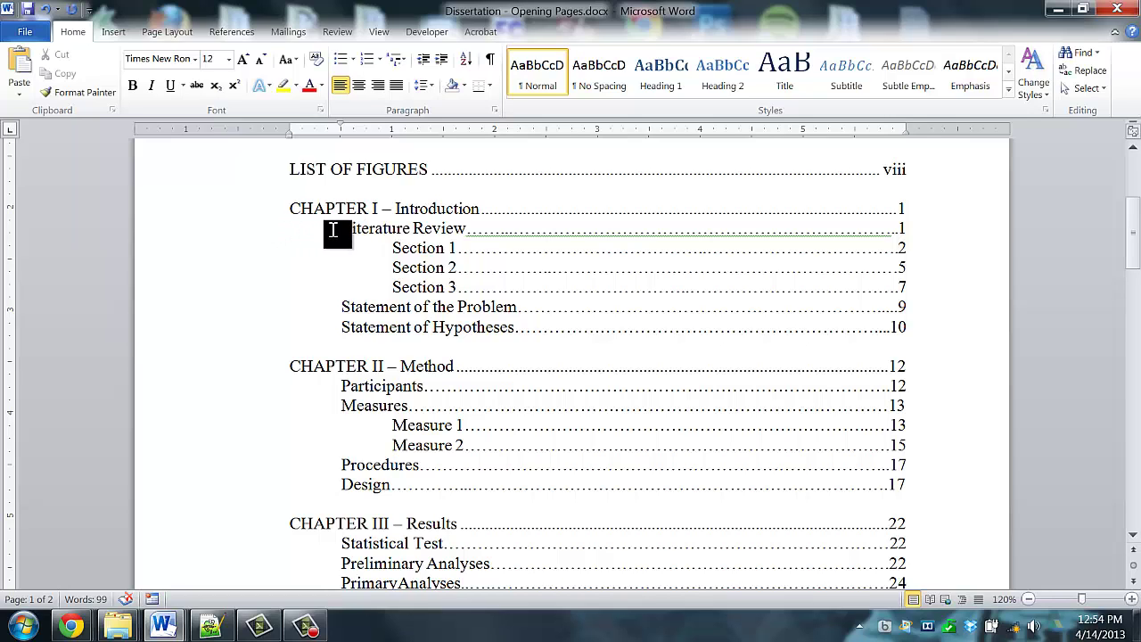
right_click(342, 230)
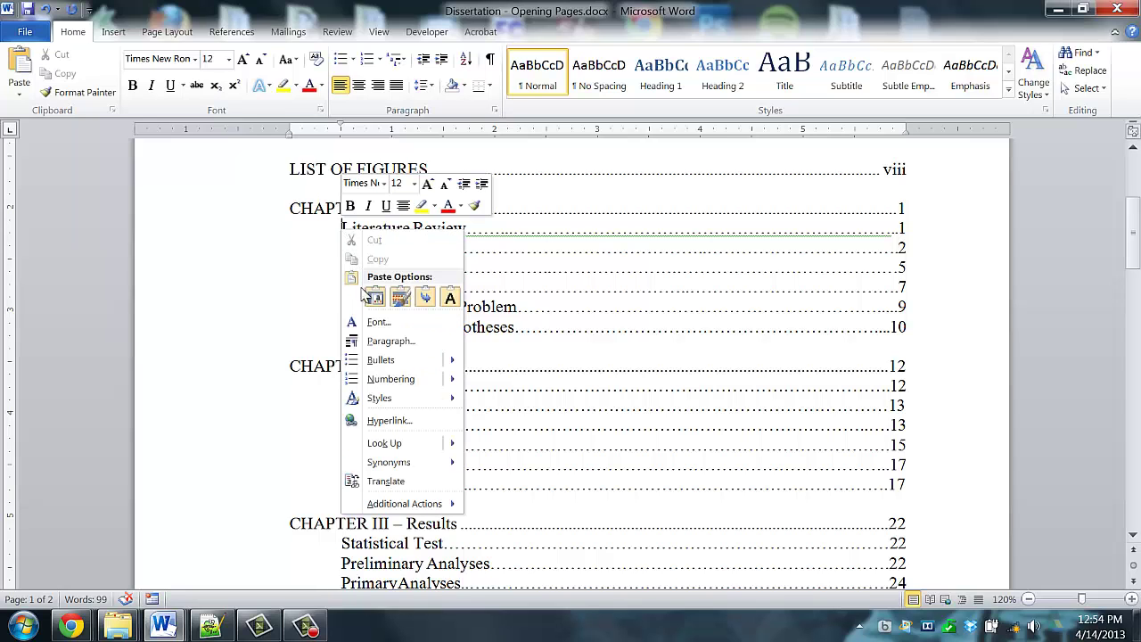
left_click(381, 341)
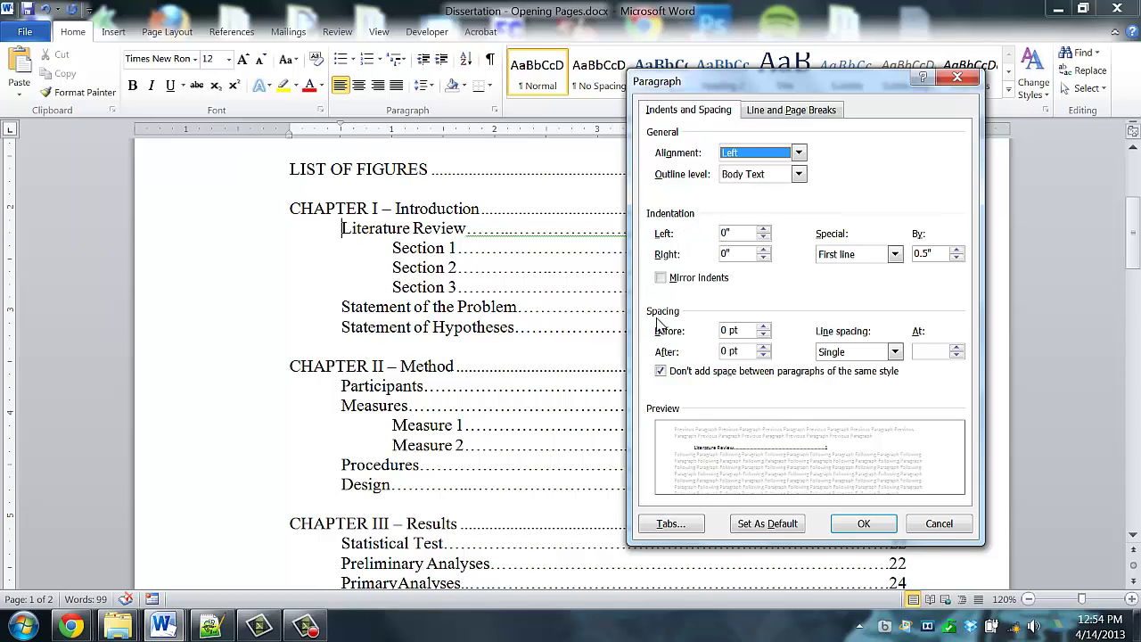
left_click(917, 523)
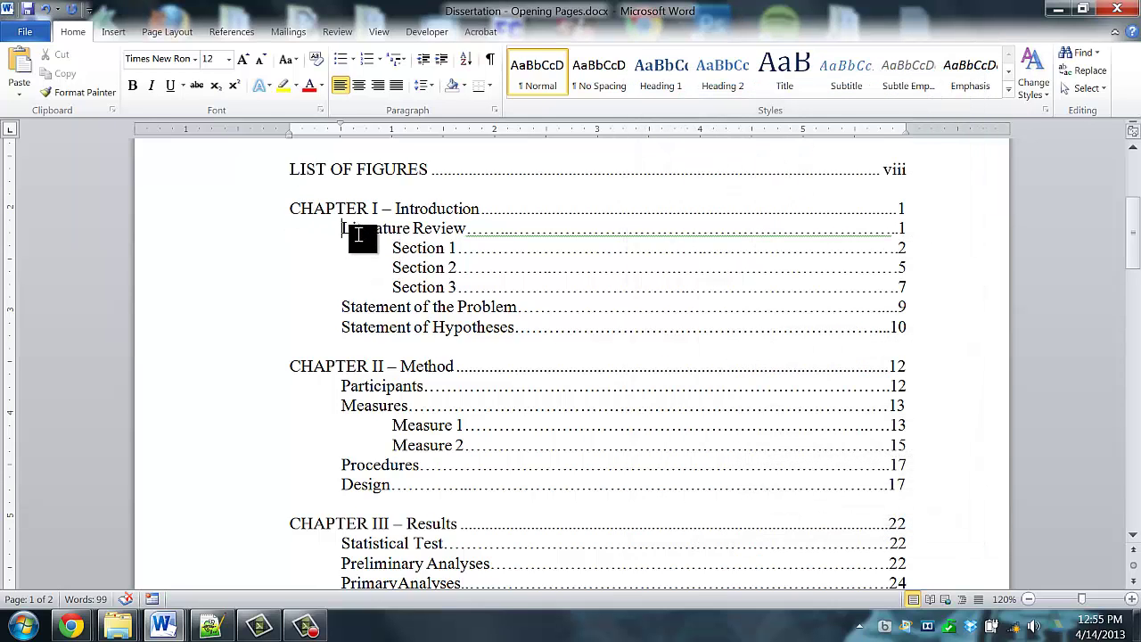
- Remove the existing indent in front of the Participants and Measures lines under CHAPTER II
left_click(343, 307)
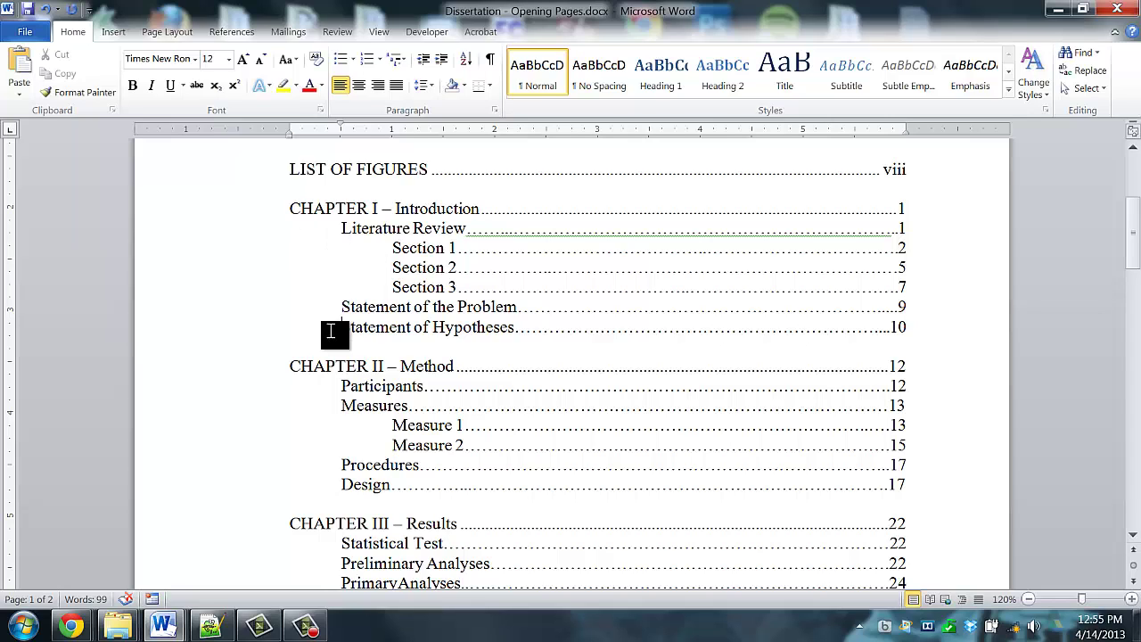
left_click(346, 384)
key("Left")
left_click(347, 391)
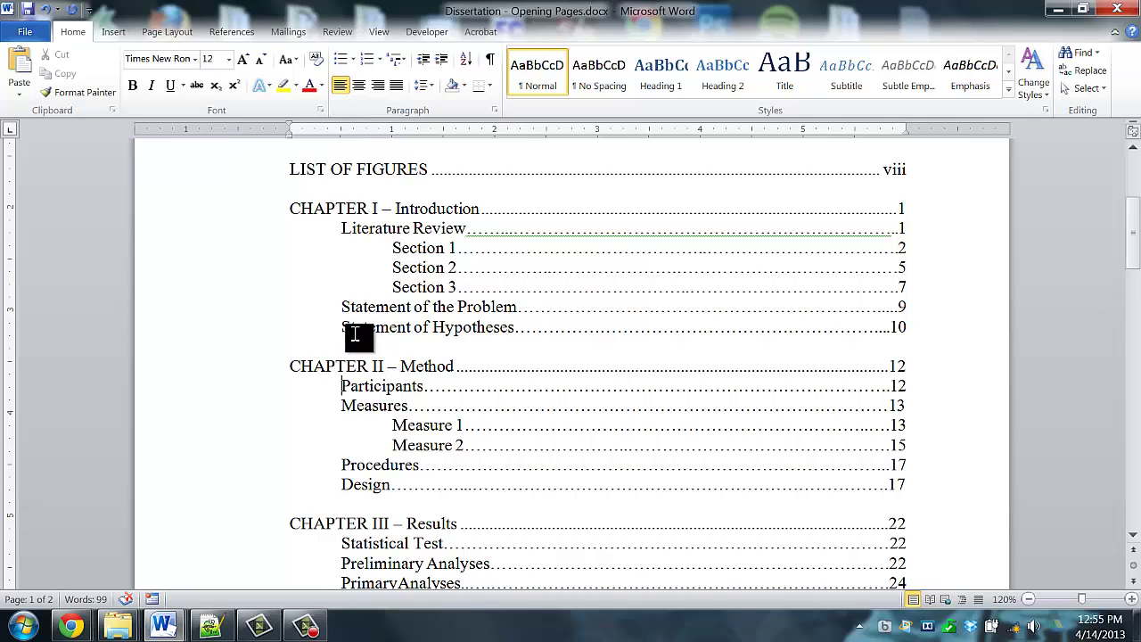
key("shift+Left")
key("Delete")
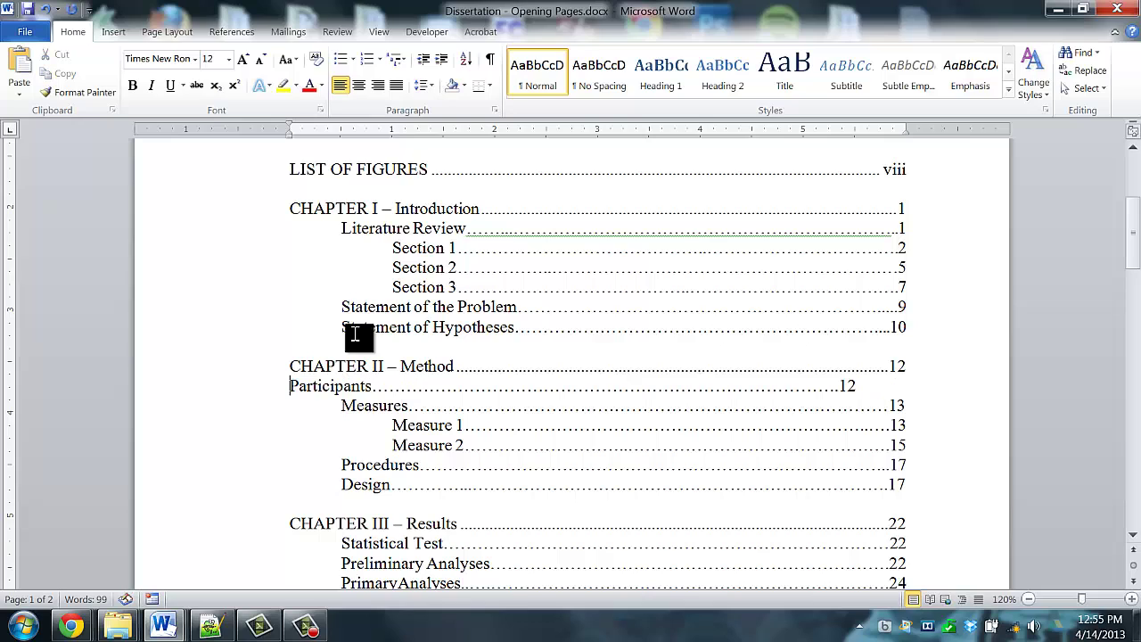
key("shift+Left")
key("Delete")
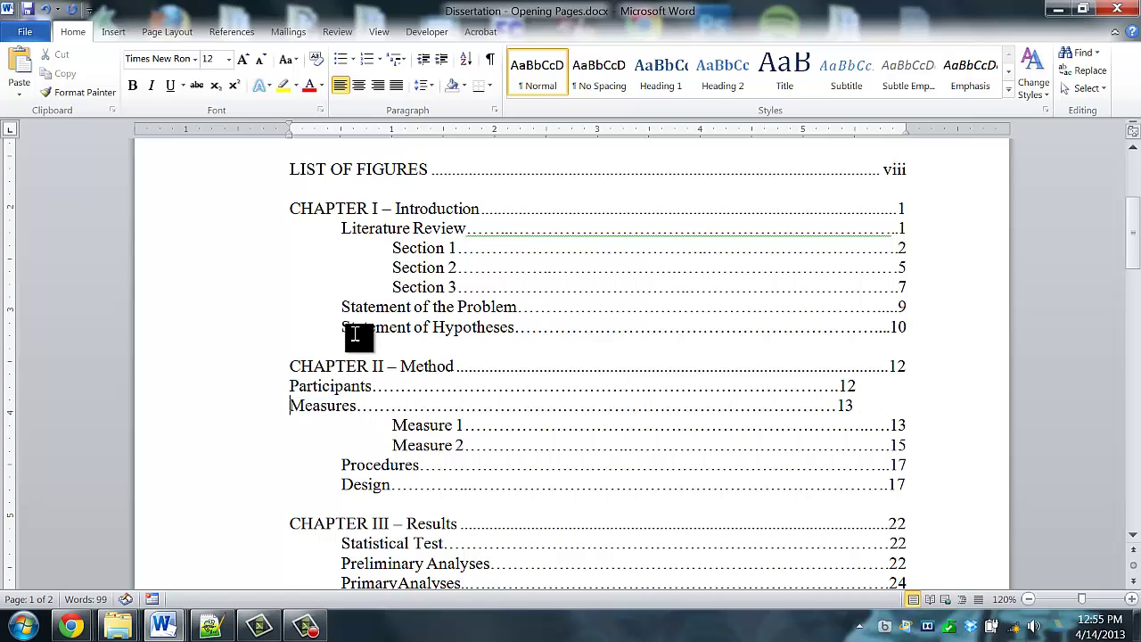
- Remove the existing indent in front of the Procedures and Design lines under CHAPTER II
key("shift+Right")
key("Delete")
key("Down")
key("shift+Right")
key("Delete")
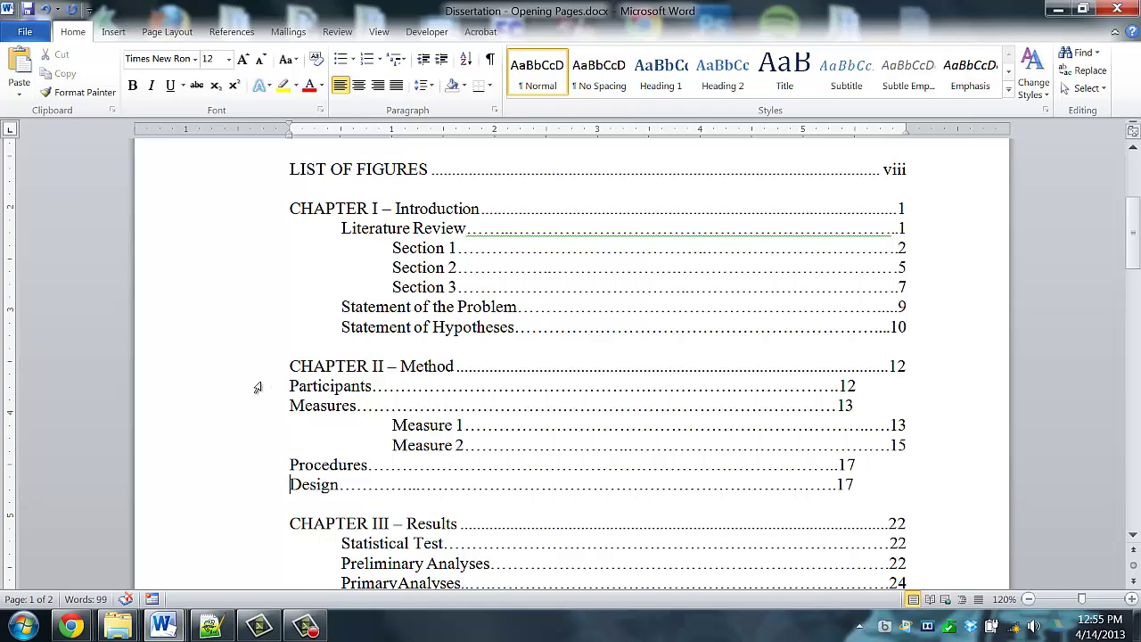
- Set a left paragraph indentation of 0.5 for the Participants, Measures, Procedures and Design lines together
left_click(256, 387)
left_click(256, 405, "ctrl")
left_click(256, 466, "ctrl")
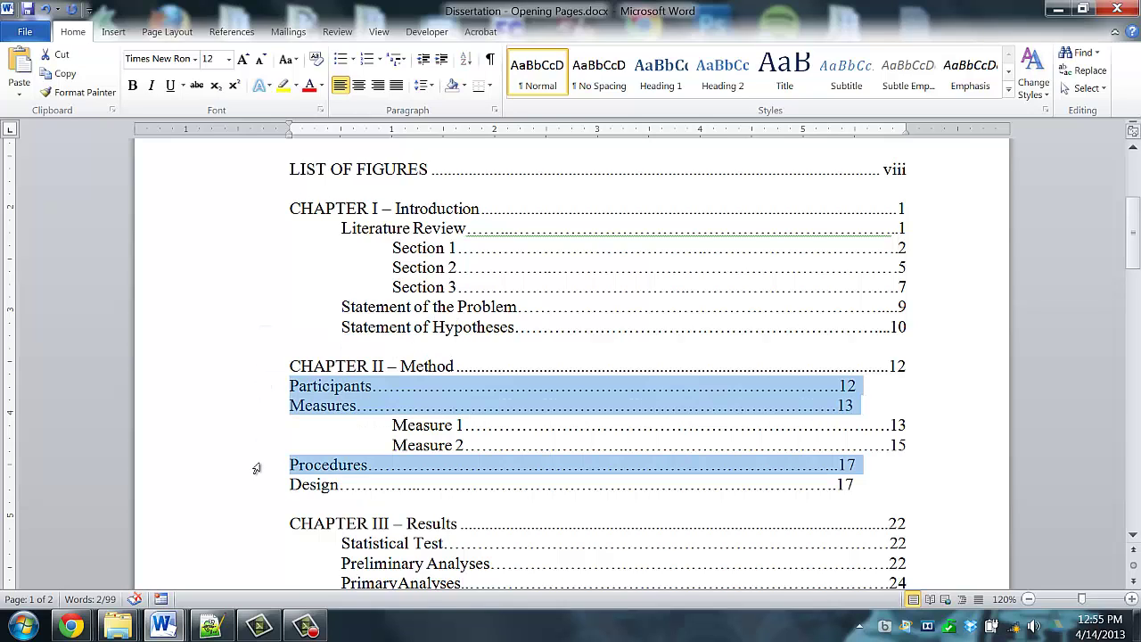
left_click(257, 485, "ctrl")
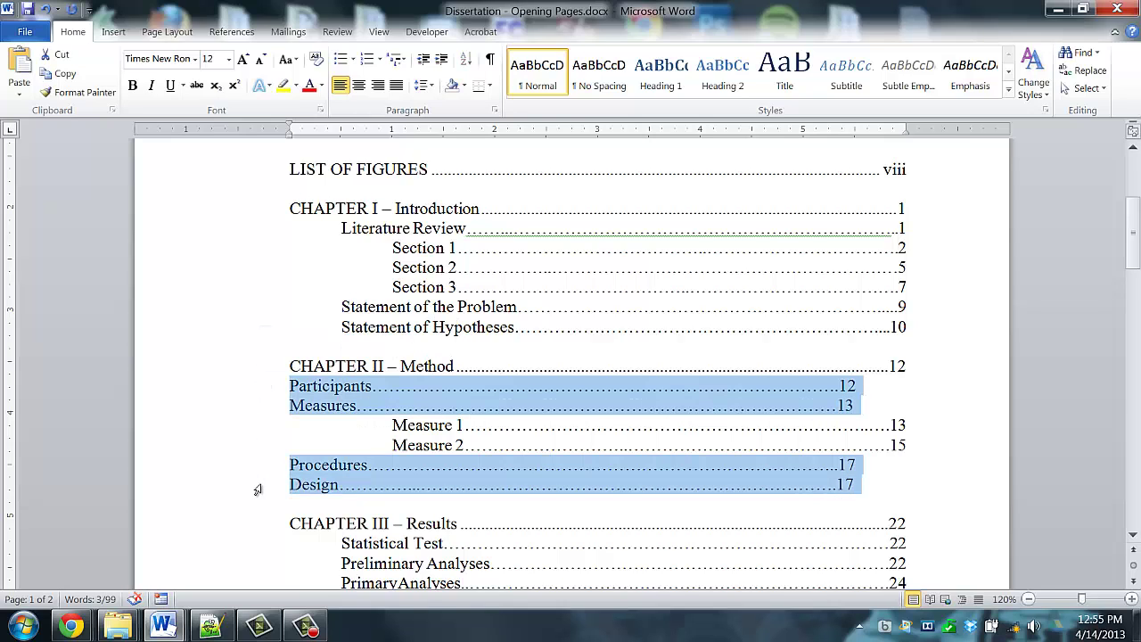
right_click(381, 403)
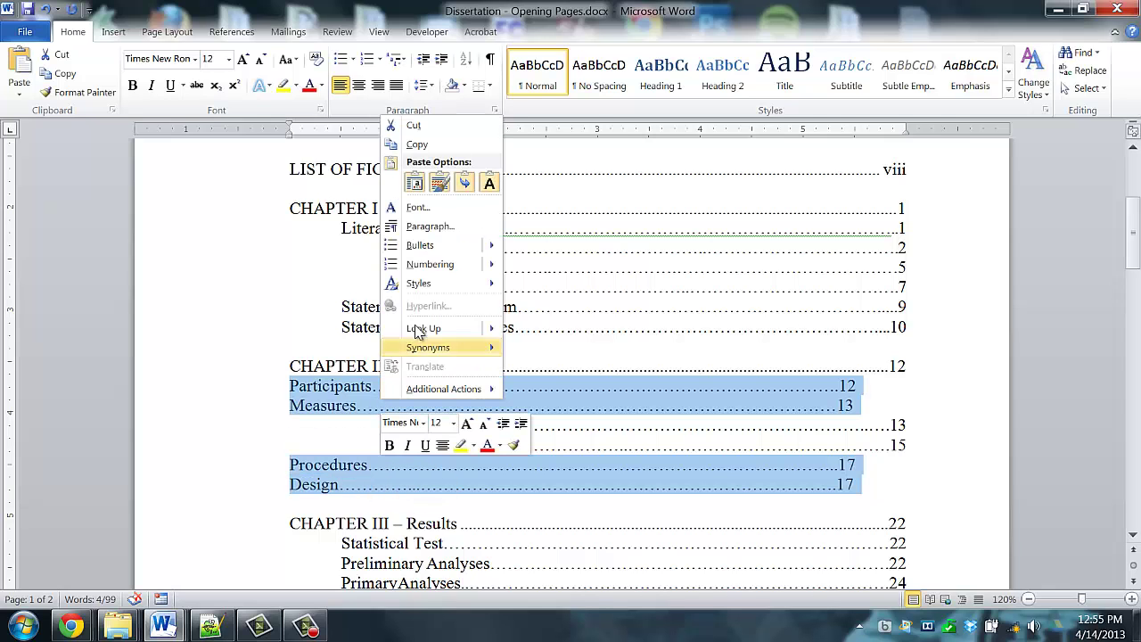
left_click(410, 228)
double_click(726, 232)
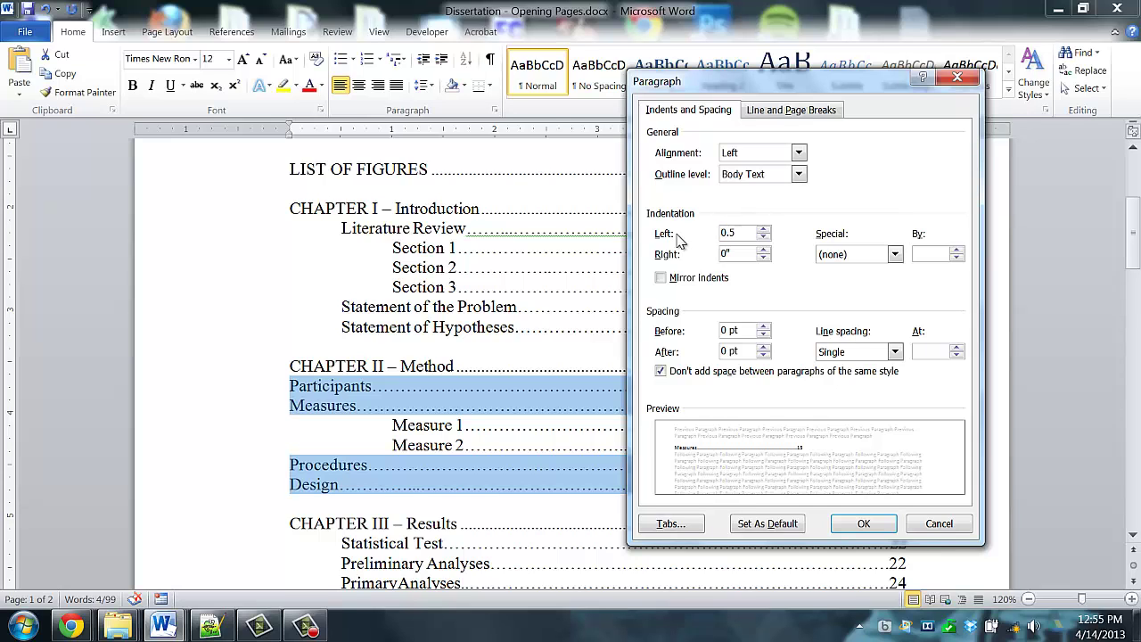
key("Return")
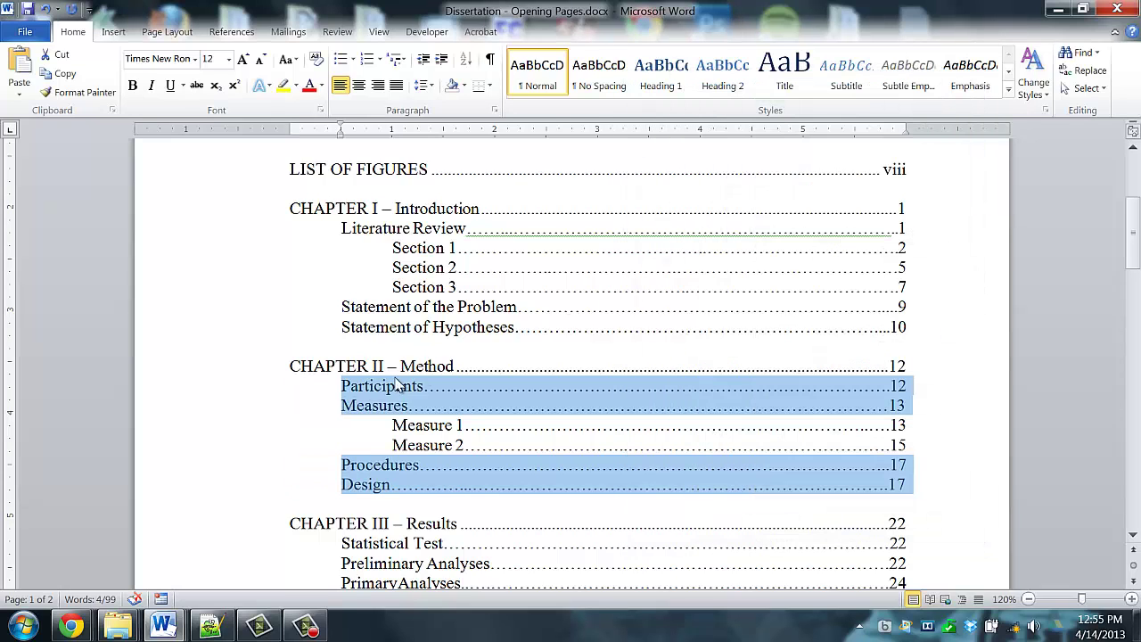
left_click(354, 392)
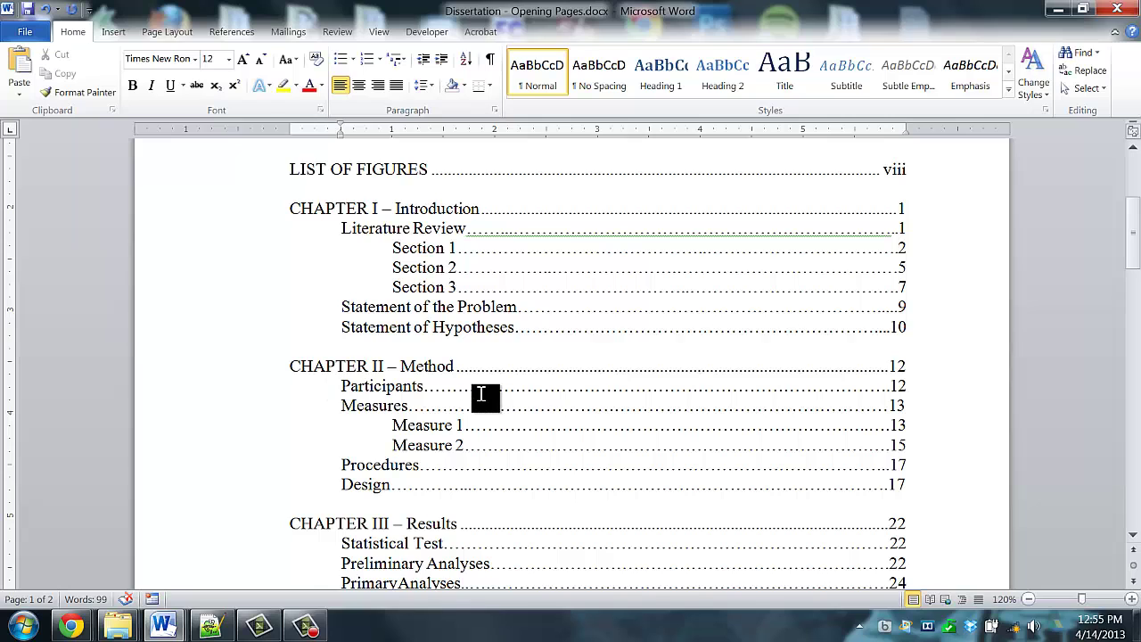
- Remove the existing indent in front of the Statistical Test, Preliminary Analyses and Primary Analyses lines under CHAPTER III
scroll(428, 401, "down", 4)
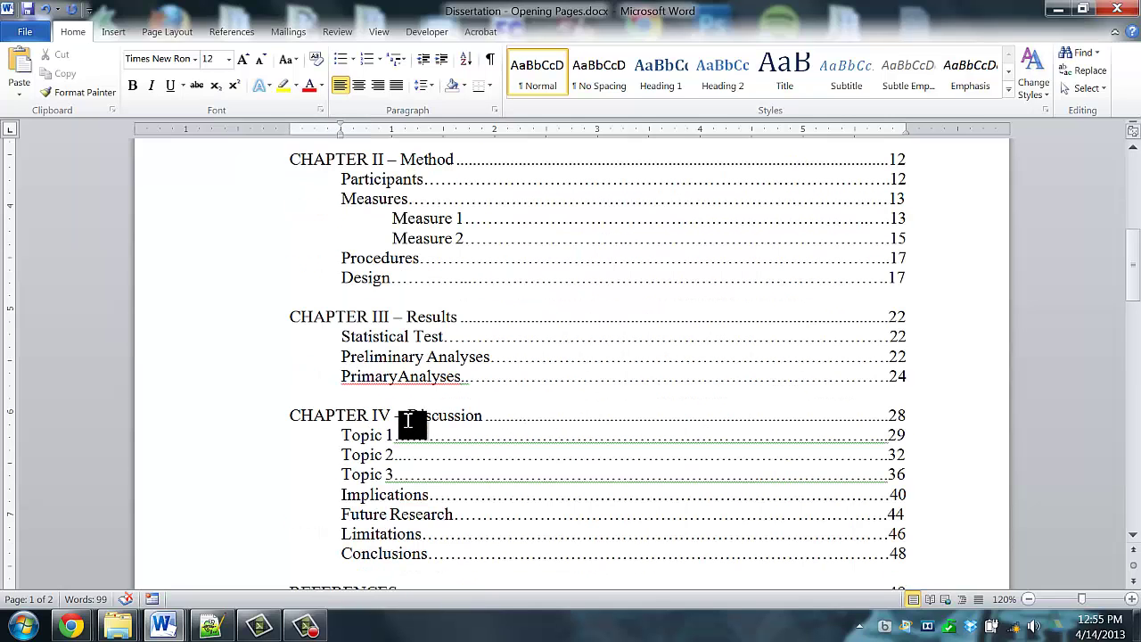
left_click(347, 338)
key("shift+Right")
key("Delete")
key("Down")
key("shift+Right")
key("Delete")
key("Down")
key("shift+Right")
key("Delete")
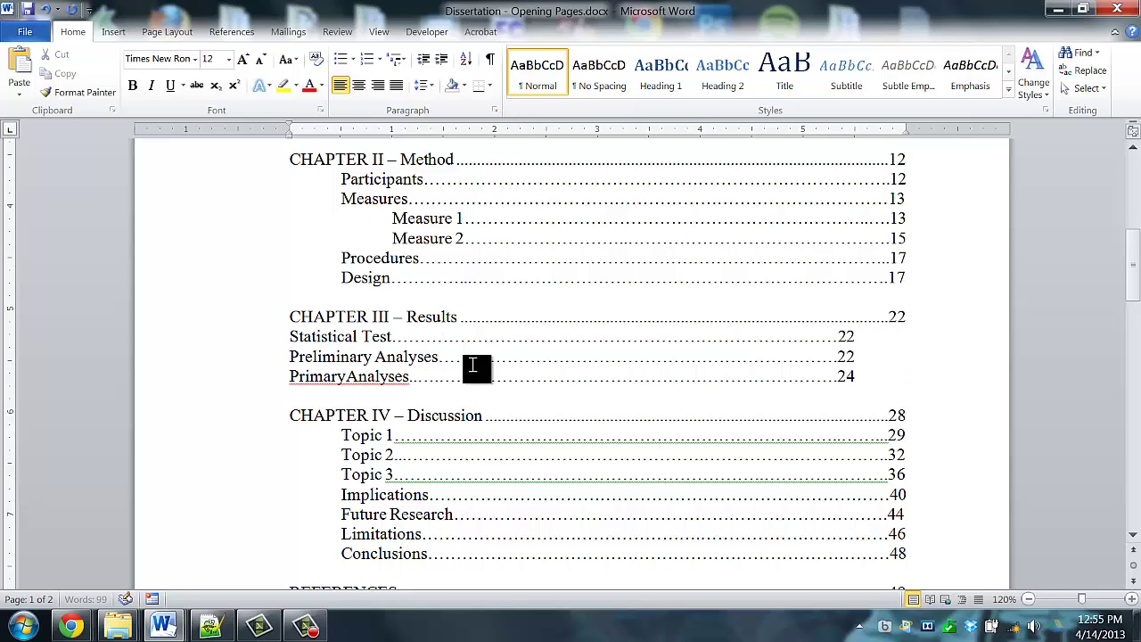
- Remove the existing indent in front of the Topic 1, Topic 2 and Topic 3 lines under CHAPTER IV
key("shift+Right")
key("Delete")
key("Down")
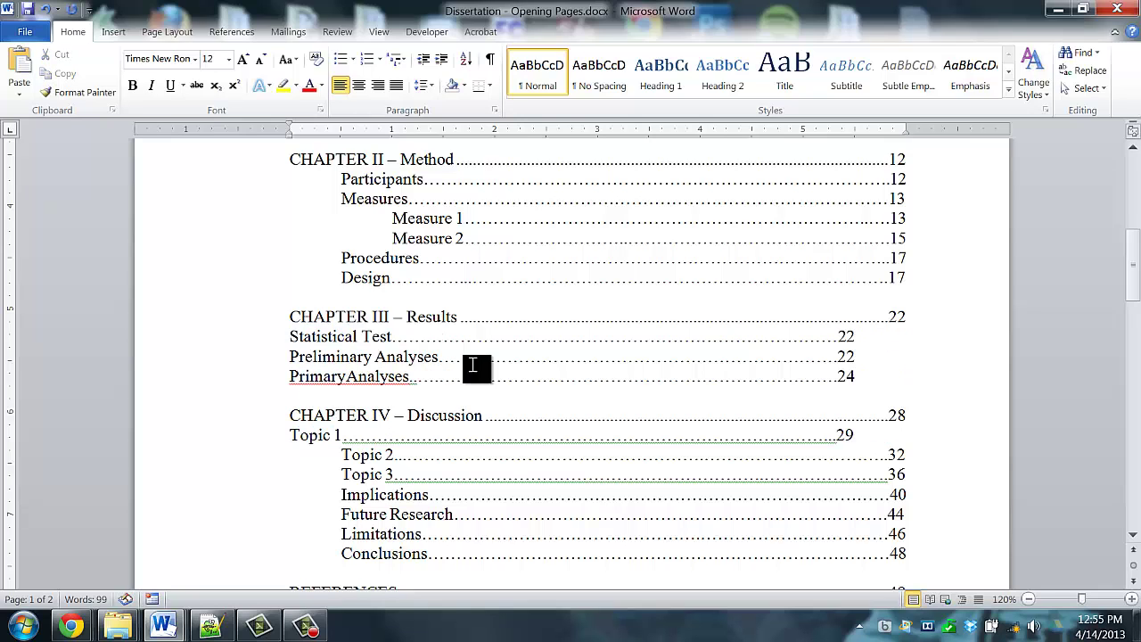
key("shift+Right")
key("Delete")
key("Down")
key("shift+Right")
key("Delete")
- Remove the existing indent in front of the Future Research, Limitations and Conclusions lines under CHAPTER IV
key("Down")
key("ctrl+shift+Right")
key("Left")
key("shift+Left")
key("Right")
key("shift+Right")
key("Delete")
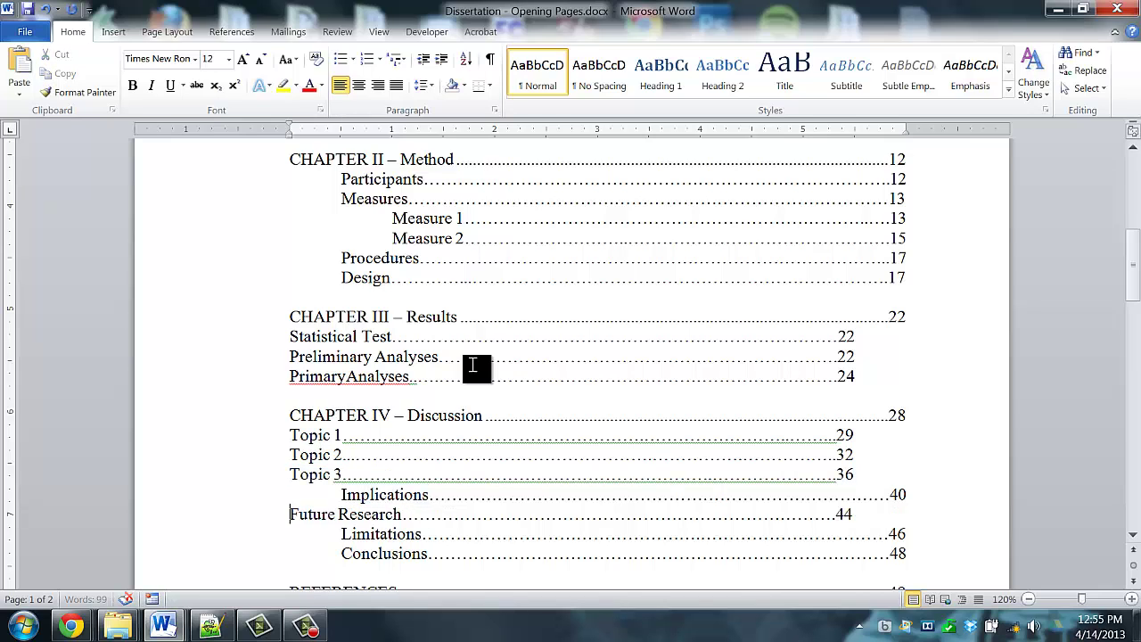
key("shift+Right")
key("Delete")
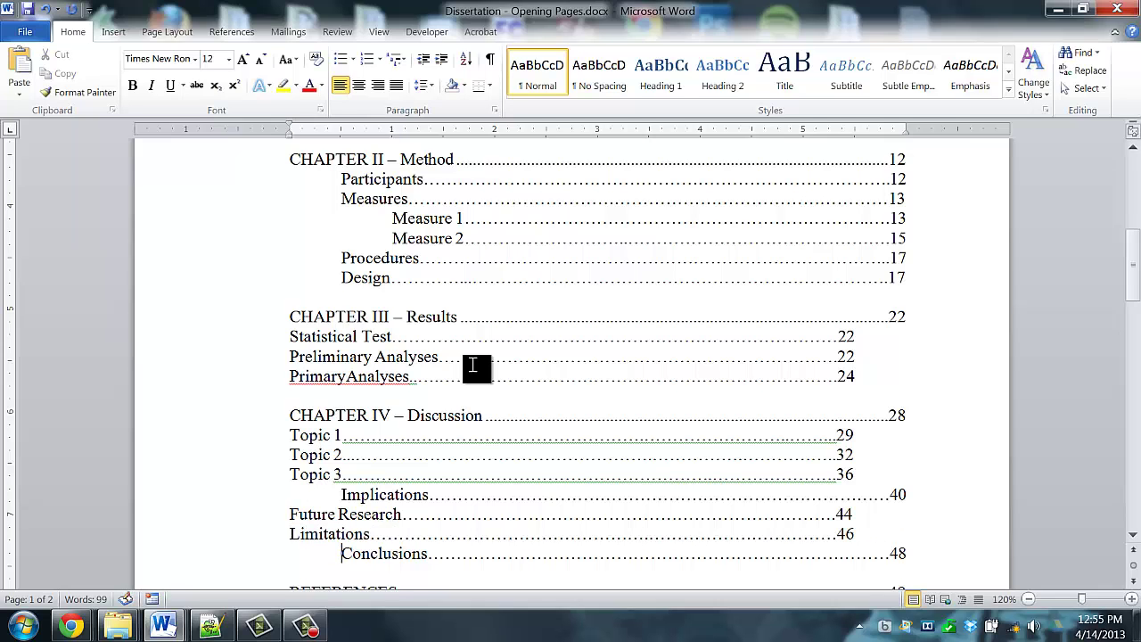
key("shift+Left")
key("Delete")
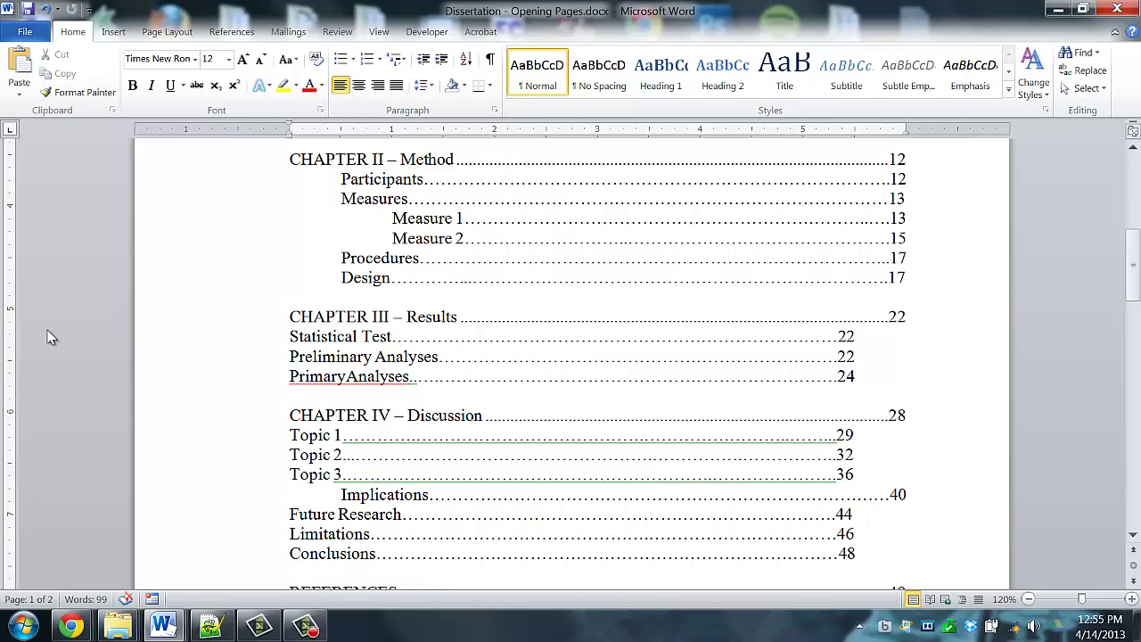
- Set a left paragraph indentation of 0.5" for the Statistical Test through Primary Analyses, Topic 1–3, and Future Research through Conclusions lines together
scroll(92, 353, "down", 3)
scroll(288, 315, "up", 5)
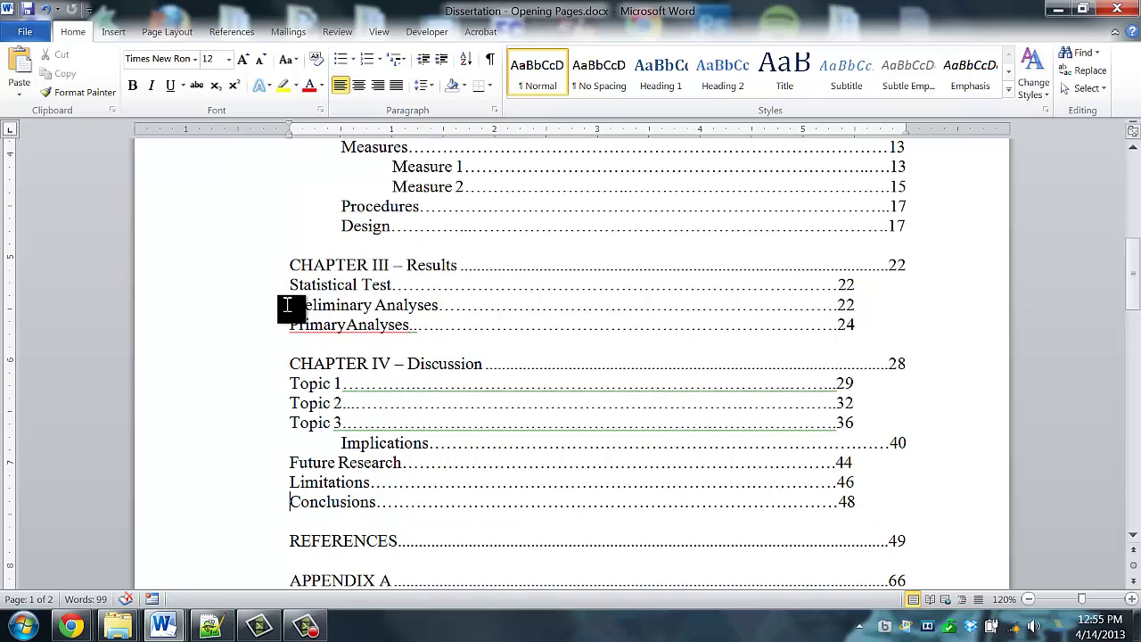
scroll(288, 312, "down", 2)
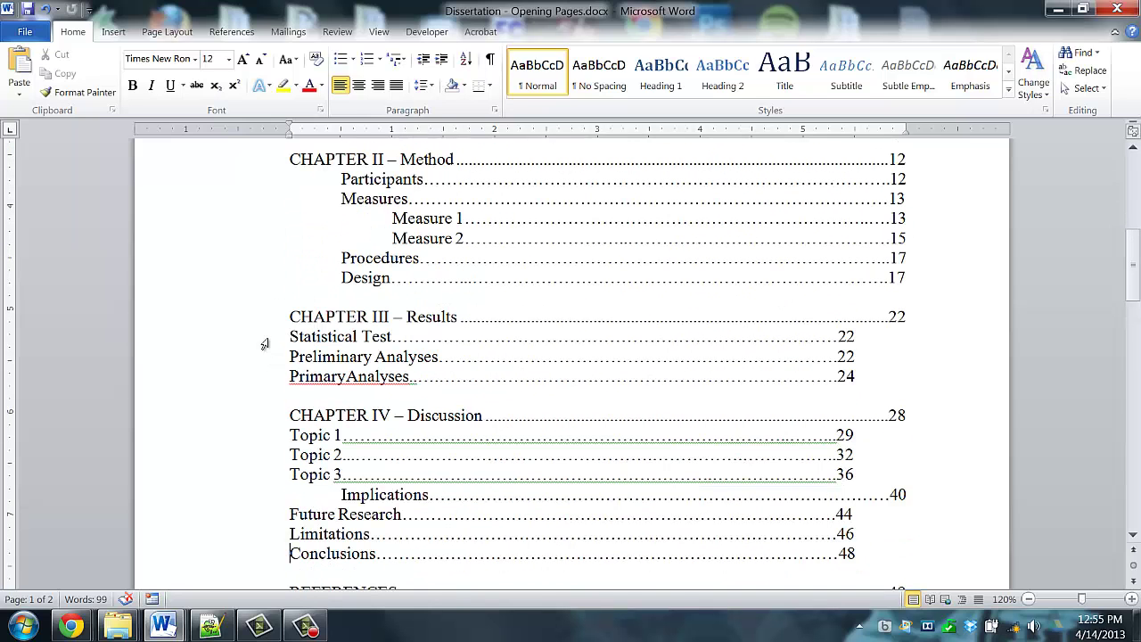
left_click_drag(265, 338, 265, 375)
left_click_drag(265, 436, 271, 474)
left_click_drag(270, 516, 269, 538)
left_click(271, 552, "ctrl")
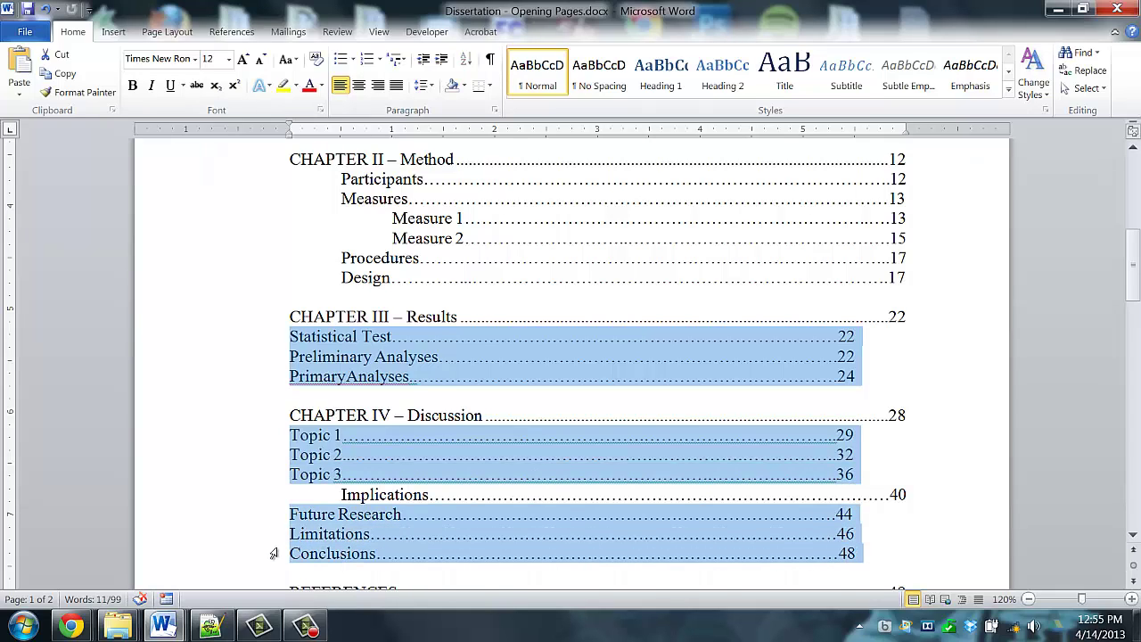
scroll(431, 371, "down", 2)
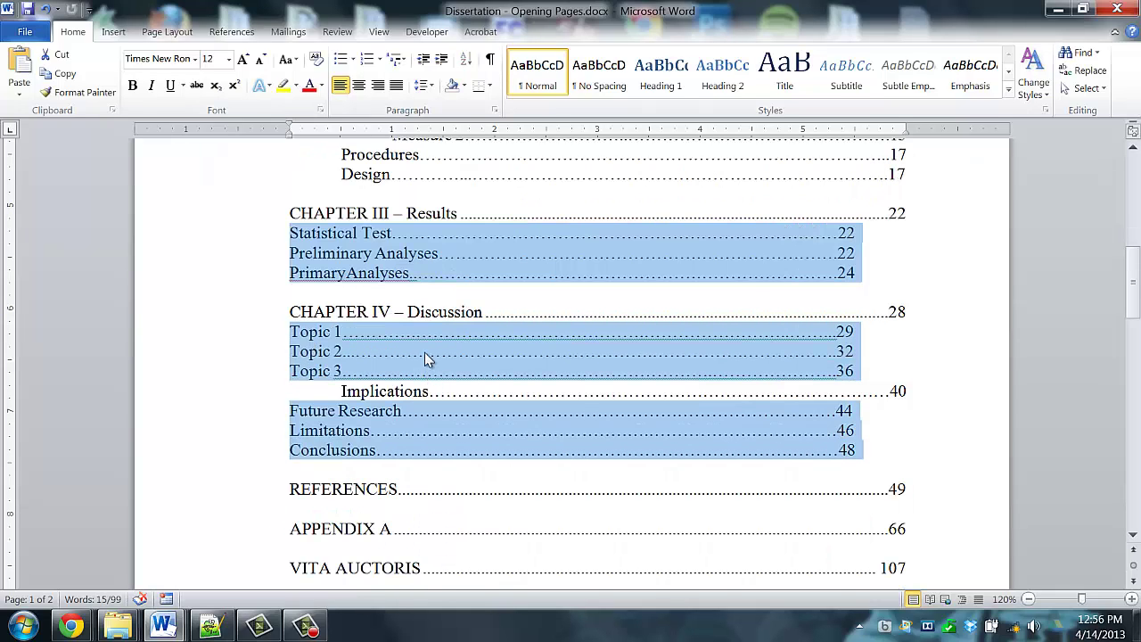
right_click(427, 353)
left_click(485, 182)
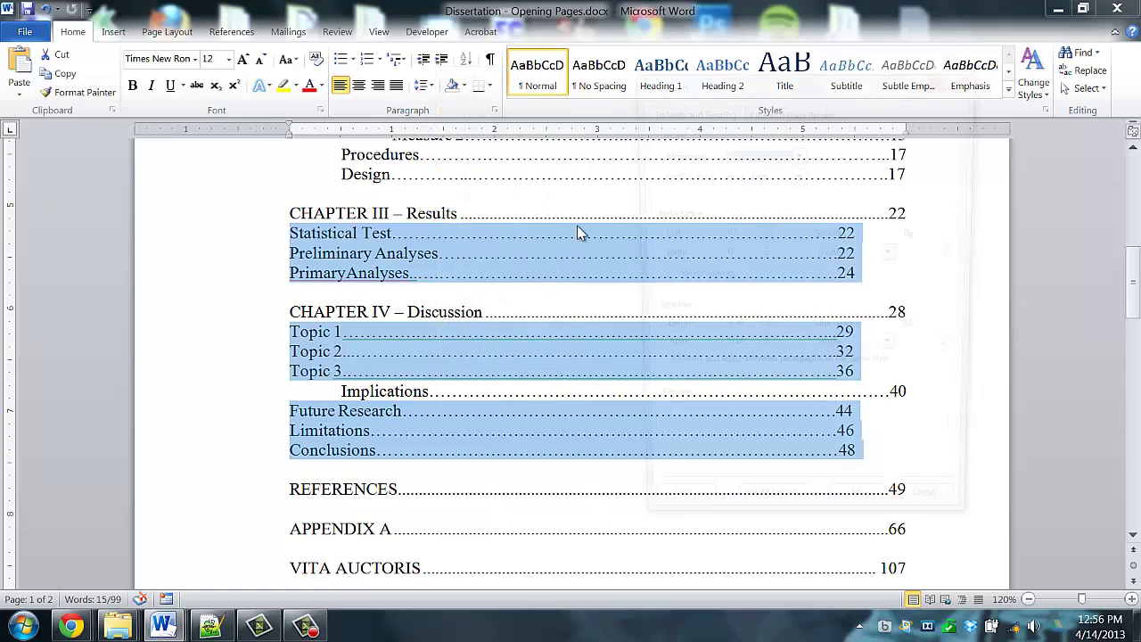
left_click(753, 234)
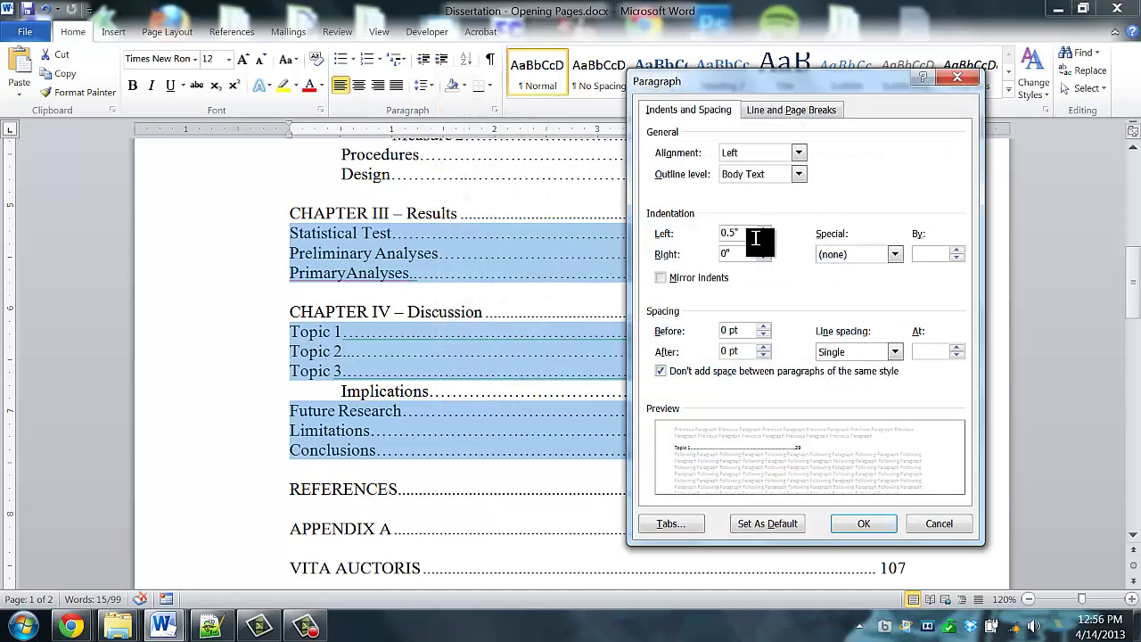
key("Return")
left_click(493, 355)
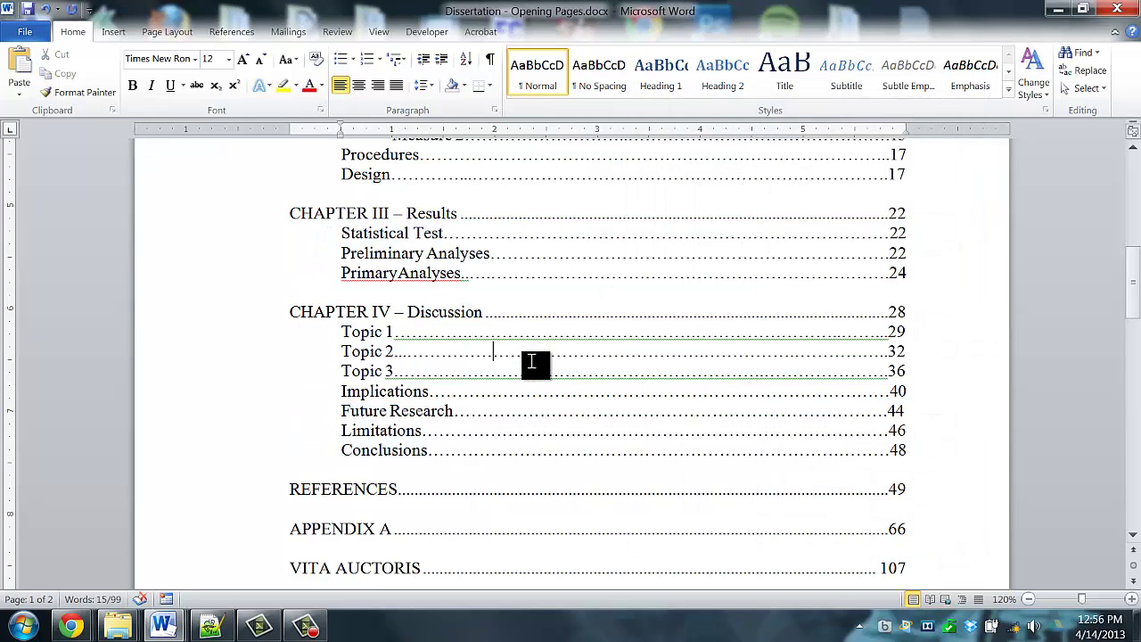
left_click(346, 392)
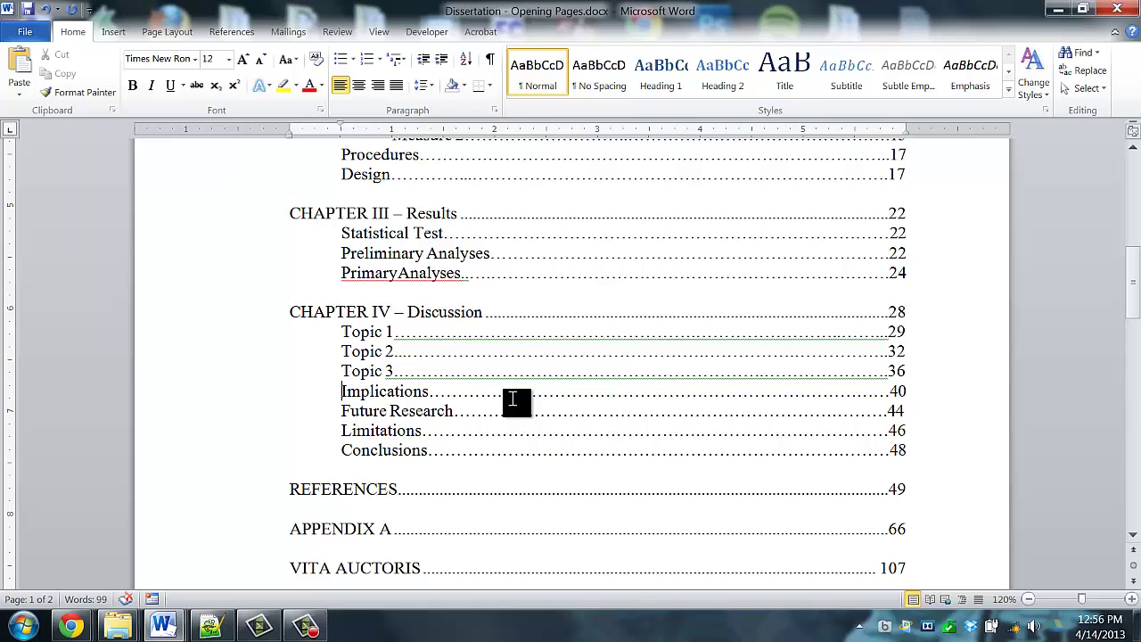
scroll(543, 366, "up", 2)
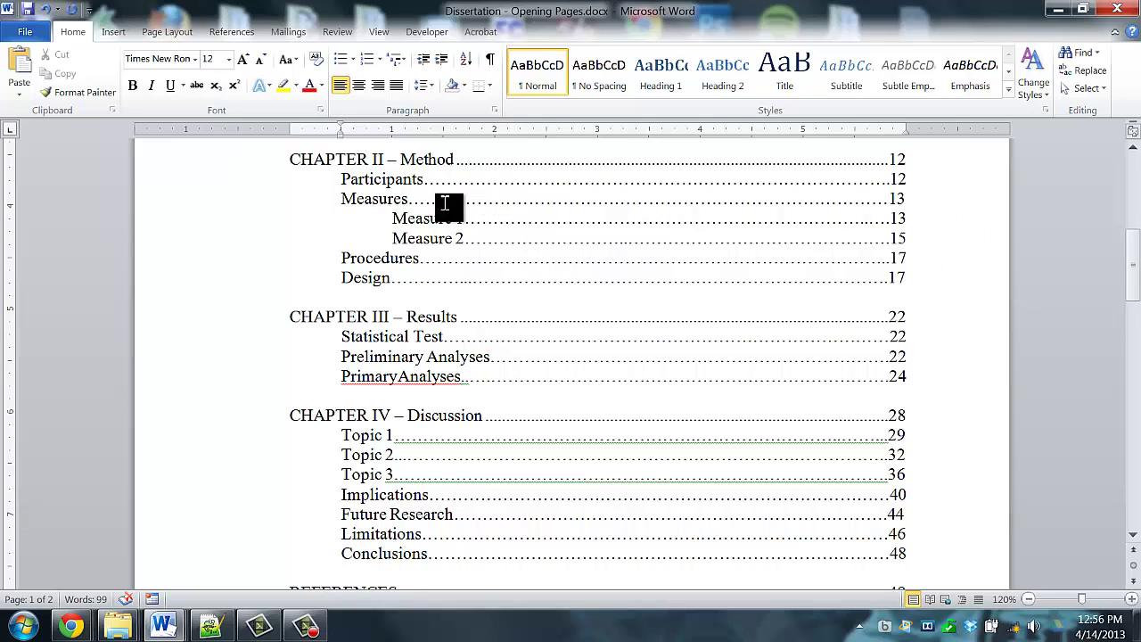
scroll(954, 207, "up", 1)
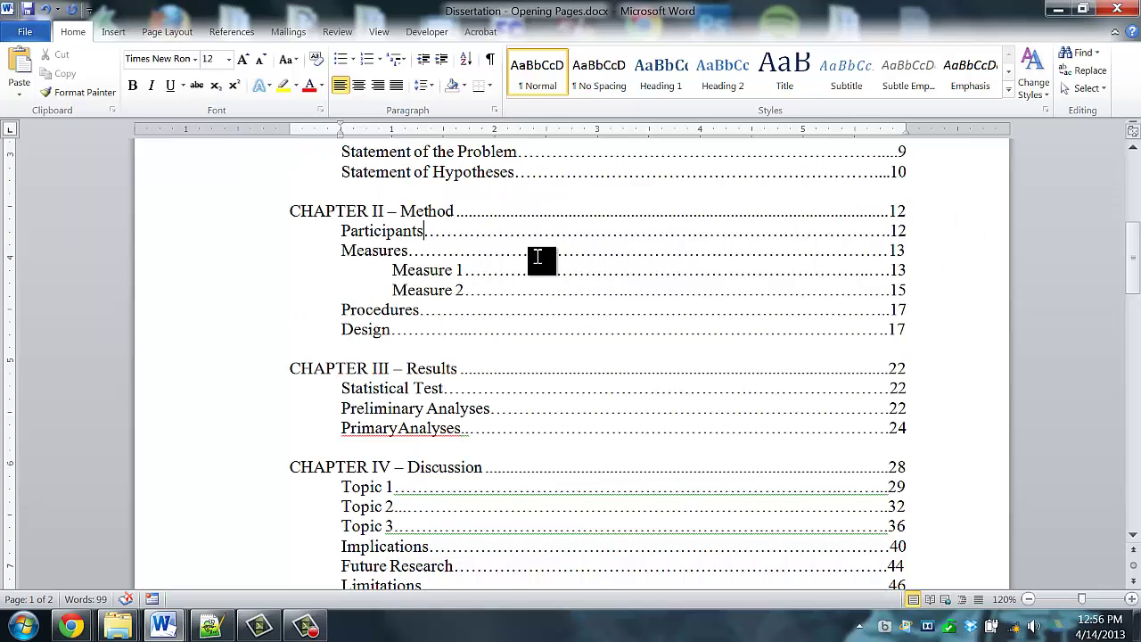
left_click(241, 231)
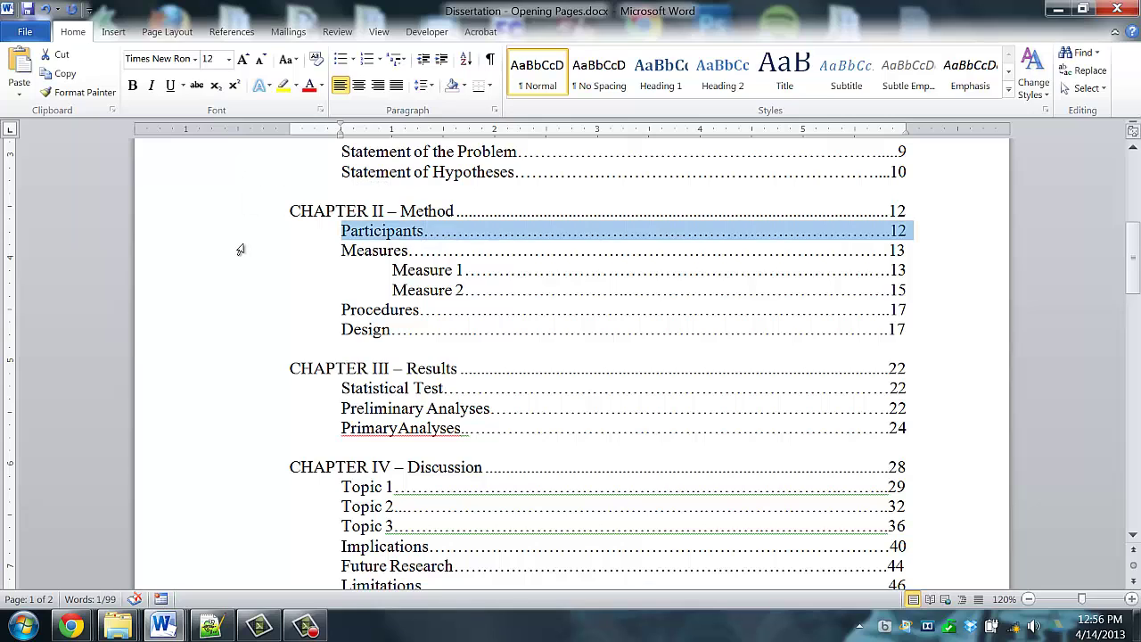
left_click(241, 249, "shift")
scroll(504, 274, "up", 3)
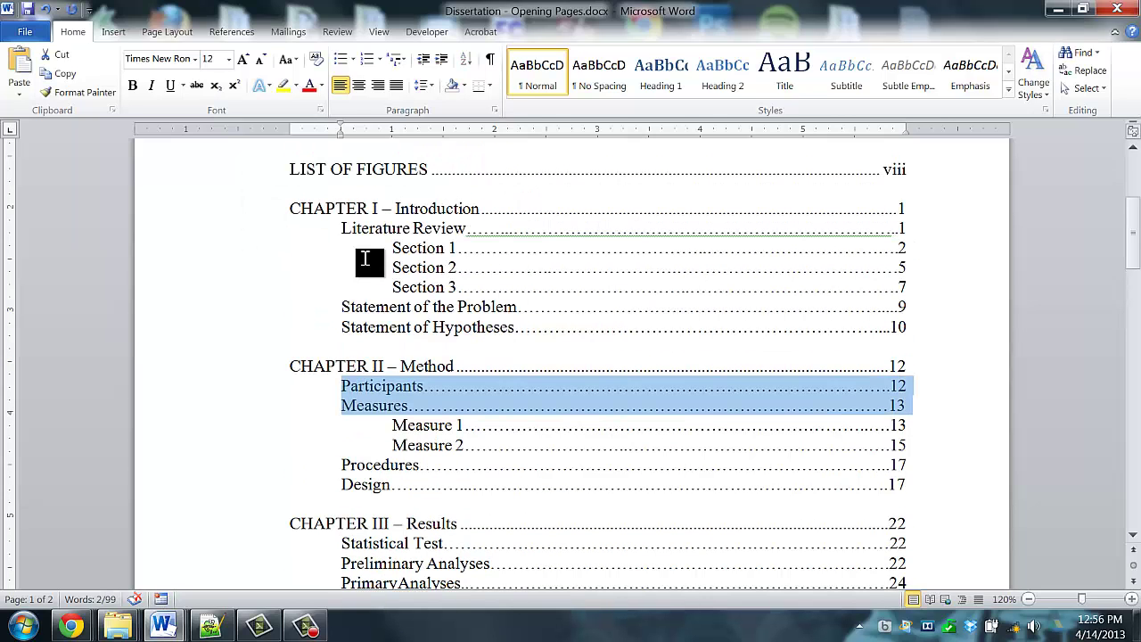
- Give all first-level subentries from Literature Review through Conclusions a right-aligned tab stop at 6" with dot leader style 2
left_click(230, 231)
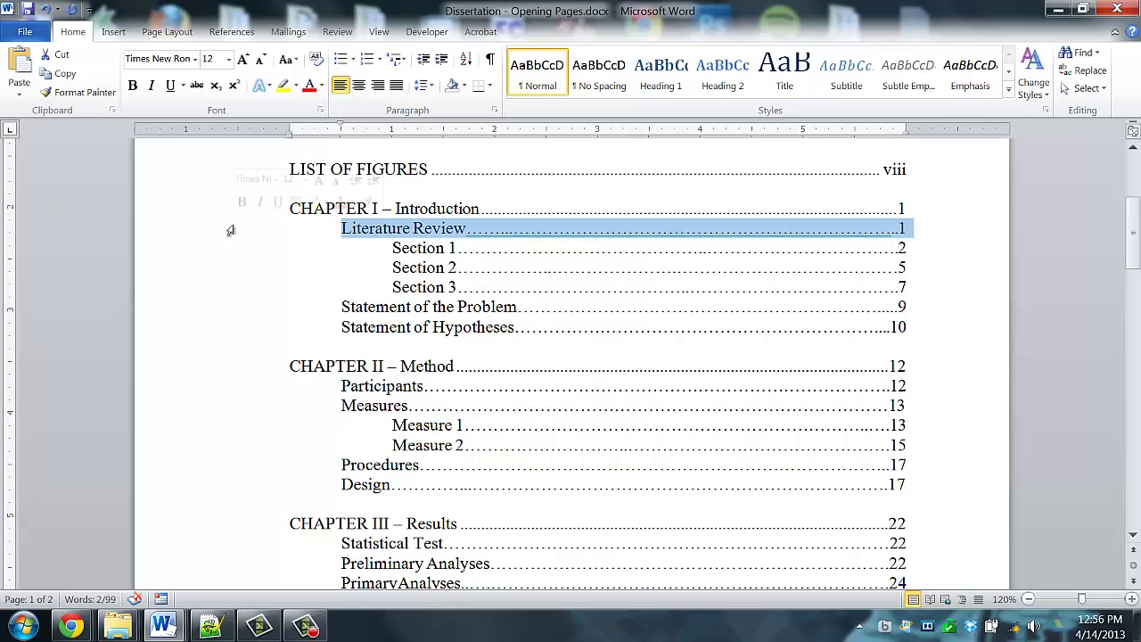
left_click(234, 312, "ctrl")
left_click(230, 328, "ctrl")
left_click(223, 392, "ctrl")
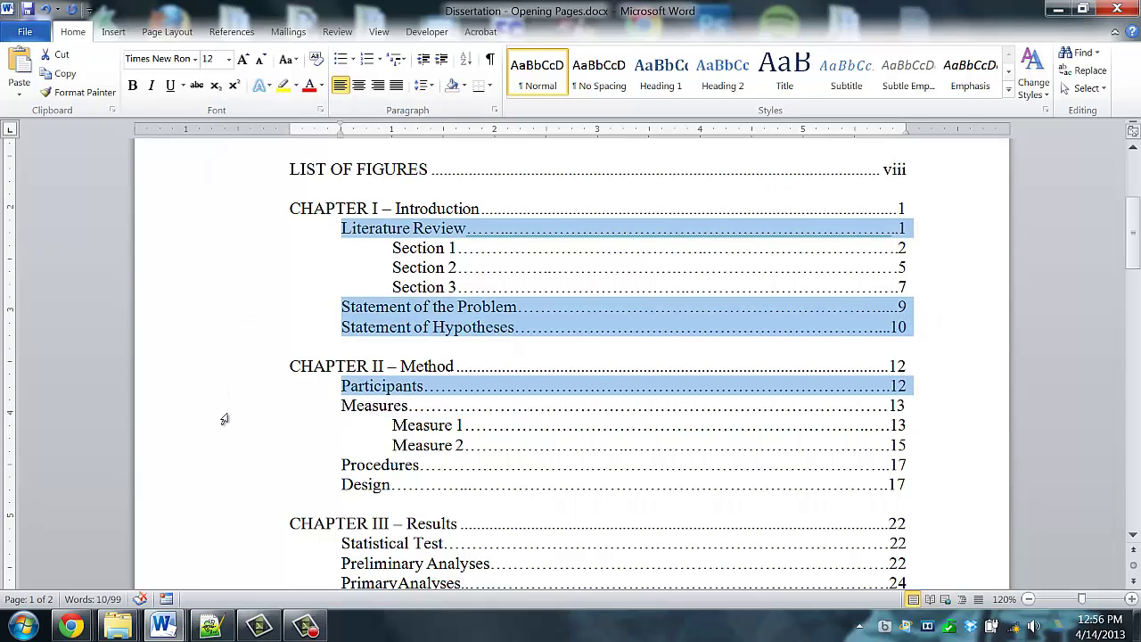
left_click(224, 413, "ctrl")
left_click(225, 470, "ctrl")
left_click(224, 488, "ctrl")
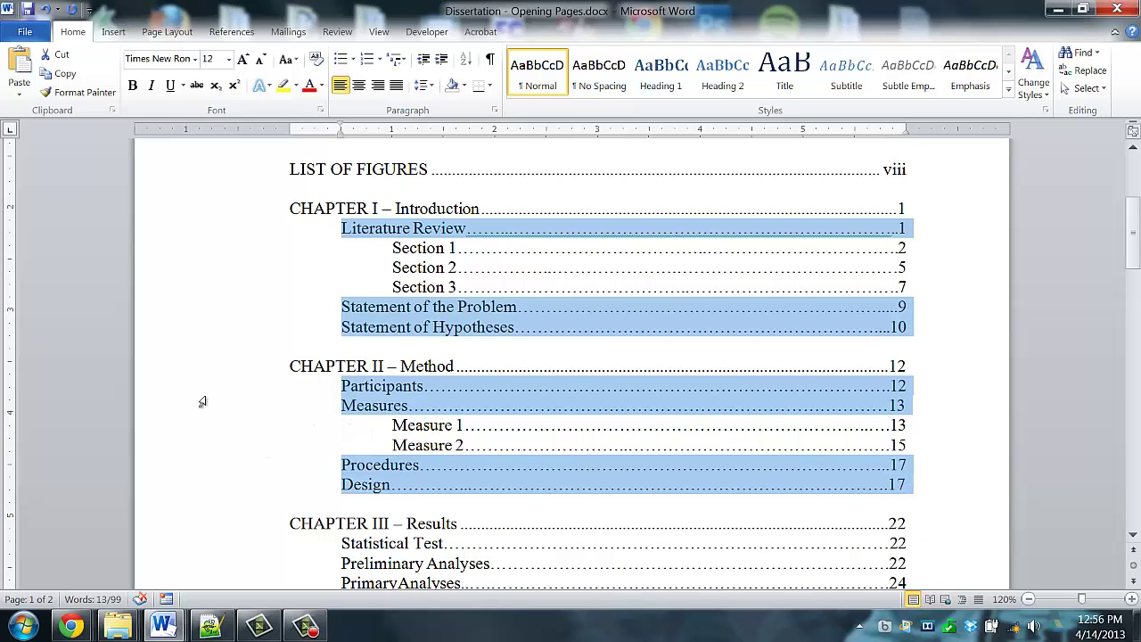
scroll(205, 410, "down", 4)
left_click(198, 345, "ctrl")
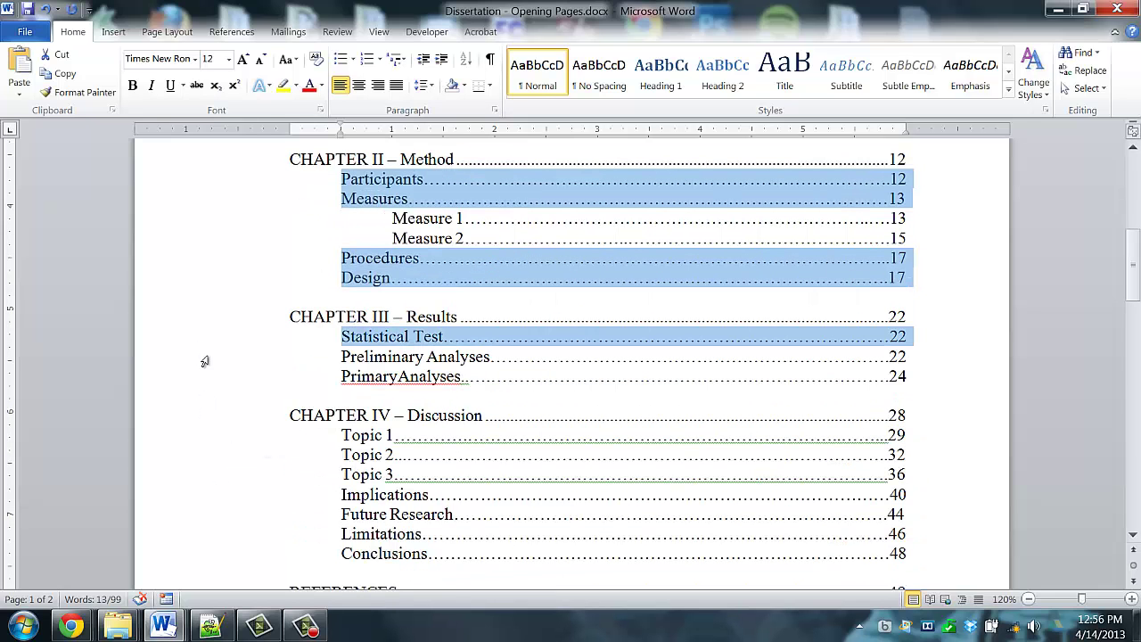
left_click(205, 365, "ctrl")
left_click(202, 385, "ctrl")
scroll(205, 364, "down", 3)
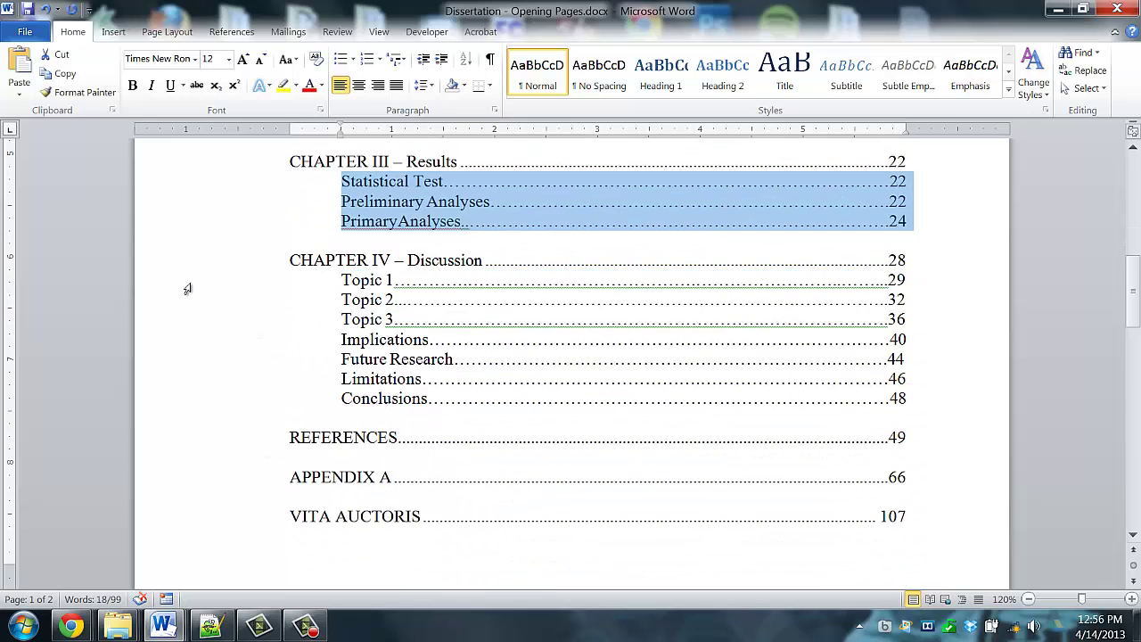
left_click_drag(189, 283, 198, 398)
right_click(550, 351)
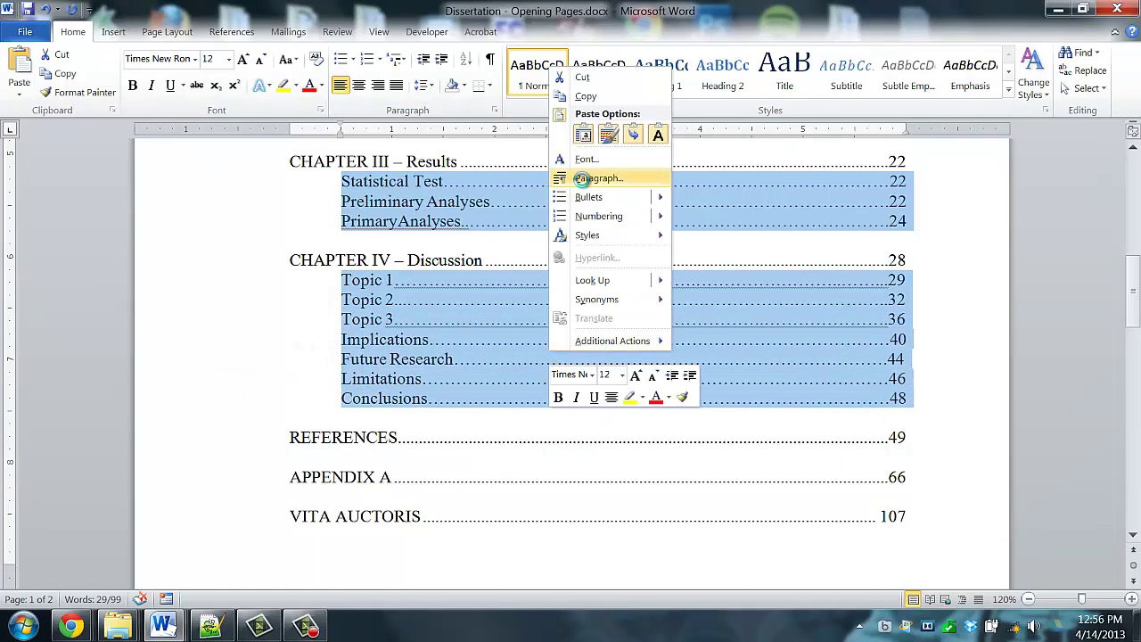
left_click(581, 178)
left_click(670, 526)
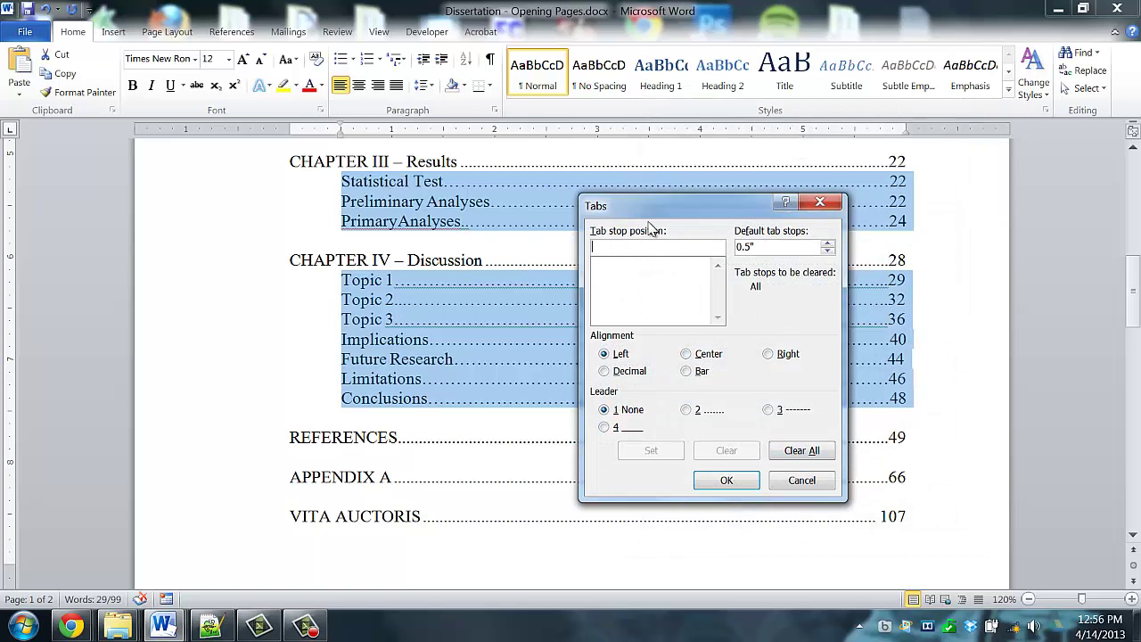
type("6")
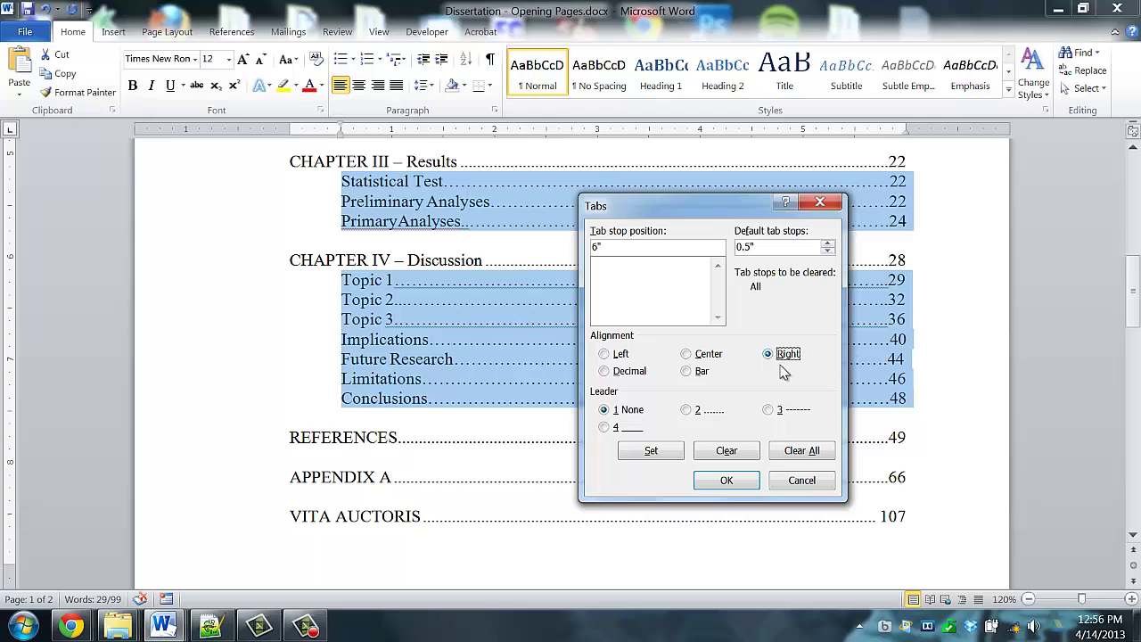
left_click(715, 414)
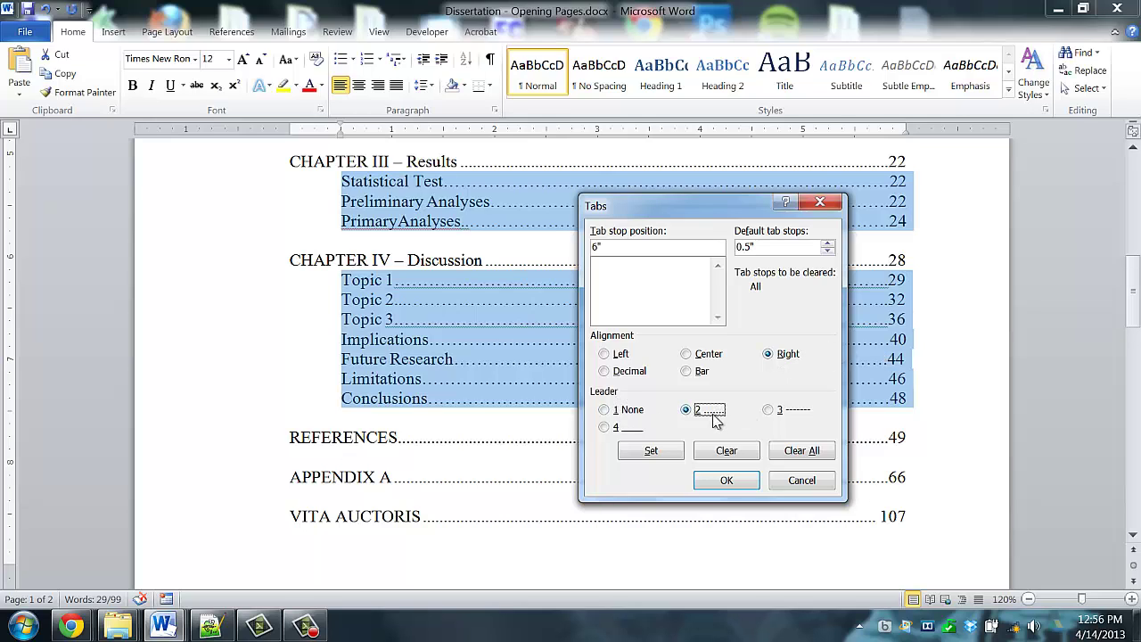
left_click(657, 451)
left_click(727, 481)
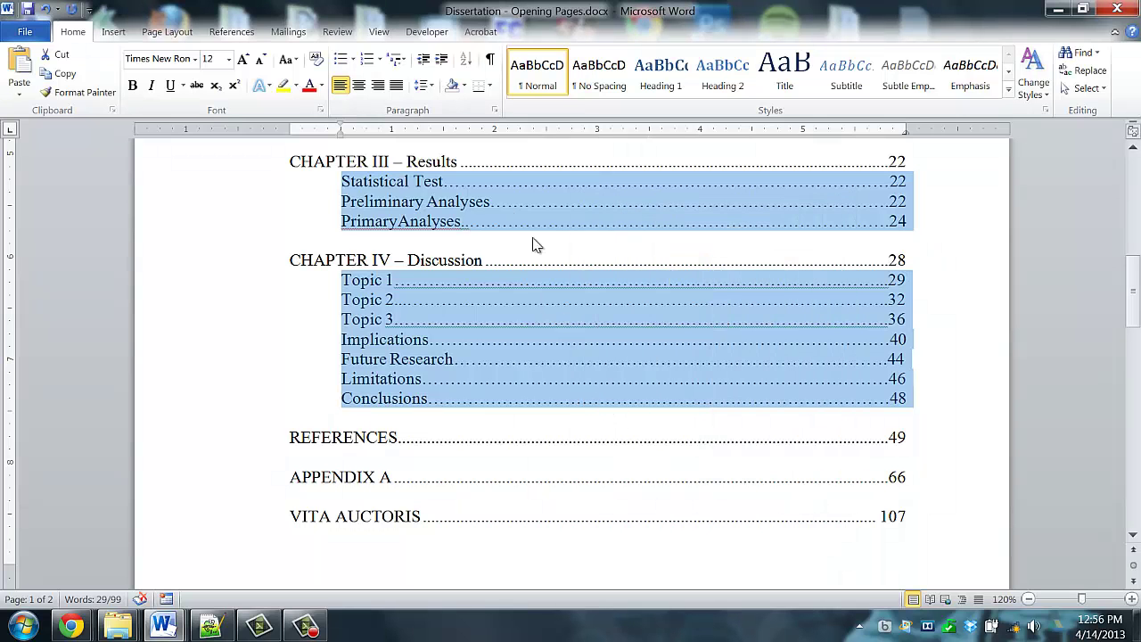
- Replace the manually typed dots on the Literature Review line with a tab before its page number
scroll(622, 255, "up", 9)
left_click(580, 340)
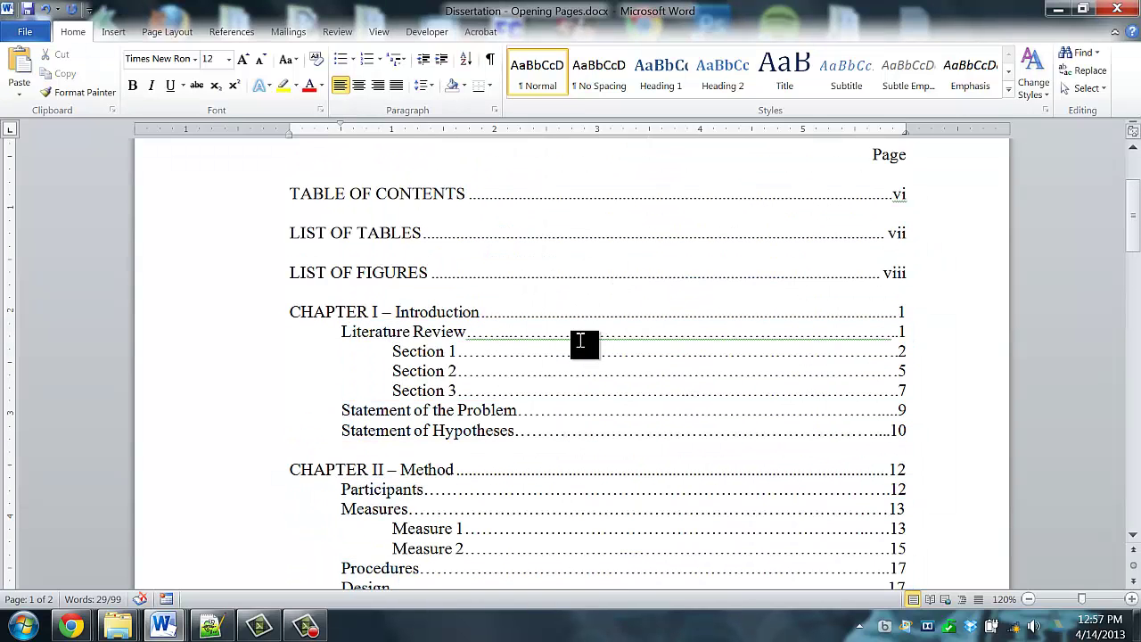
key("BackSpace")
key("BackSpace")
key("shift+Right")
key("Right")
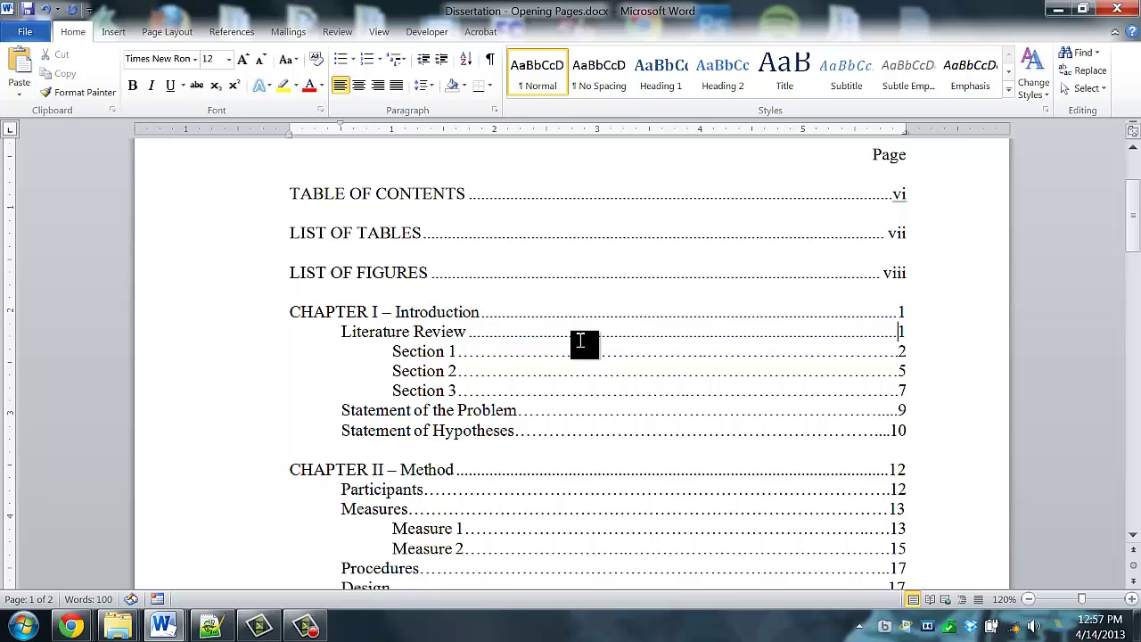
- Replace the typed dots on the Statement of the Problem and Statement of Hypotheses lines with a tab each
key("shift+Left")
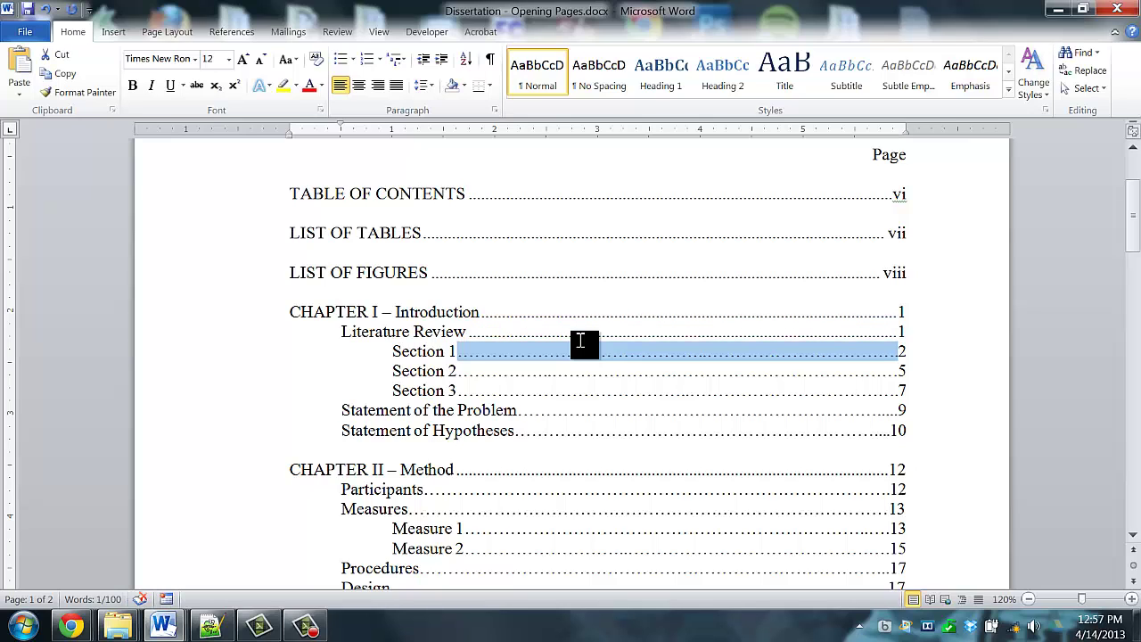
key("Down")
key("Down")
key("Down")
key("shift+Left")
key("Tab")
key("Down")
key("Left")
key("shift+Left")
key("Tab")
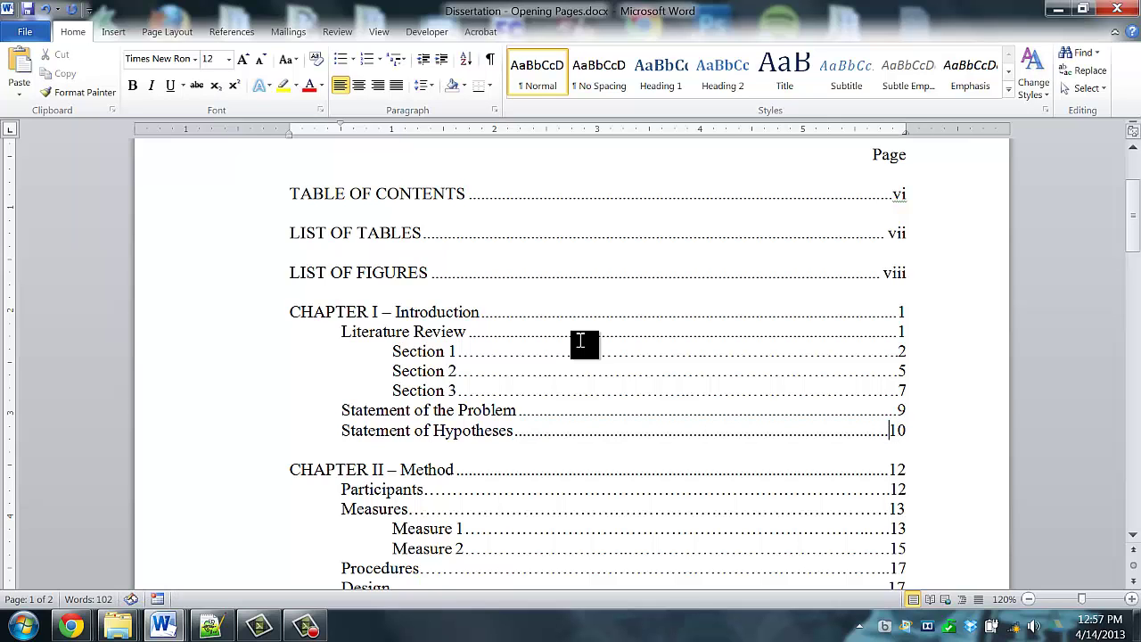
- Replace the typed dots on the Participants and Measures lines under CHAPTER II with a tab each
scroll(579, 341, "down", 3)
left_click(460, 336)
key("shift+Right")
key("Tab")
key("Down")
key("Left")
key("shift+Left")
key("Tab")
- Replace the typed dots on the Procedures and Design lines under CHAPTER II with a tab each
key("Down")
key("Down")
key("shift+Left")
key("Tab")
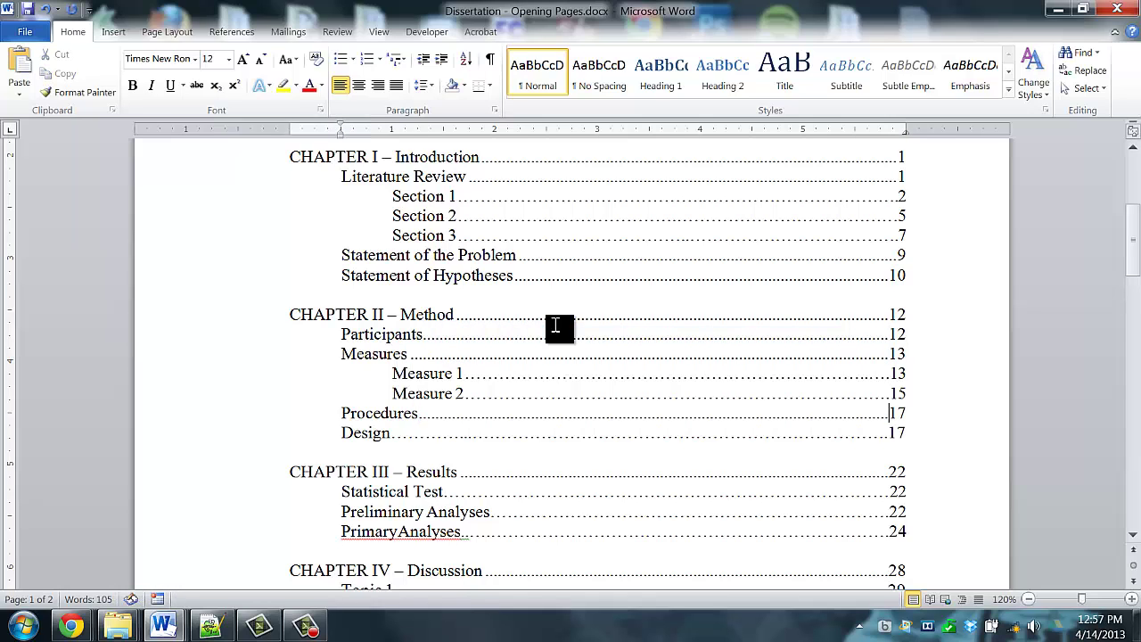
key("shift+Left")
key("Tab")
- Replace the typed dots on the Statistical Test, Preliminary Analyses and Primary Analyses lines under CHAPTER III with a tab each
scroll(613, 310, "down", 3)
left_click(856, 338)
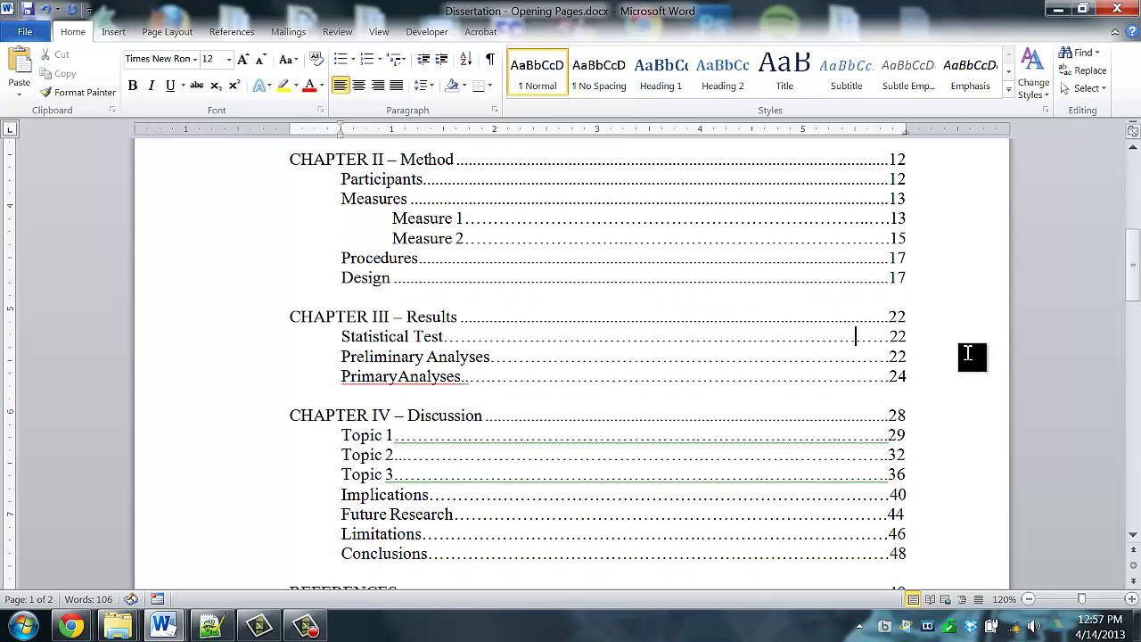
key("shift+Left")
key("Tab")
key("Down")
key("shift+Left")
key("Tab")
key("Down")
key("shift+Left")
key("Tab")
- Replace the typed dots on the Topic 1, Topic 2 and Topic 3 lines under CHAPTER IV with a tab each
scroll(969, 354, "down", 4)
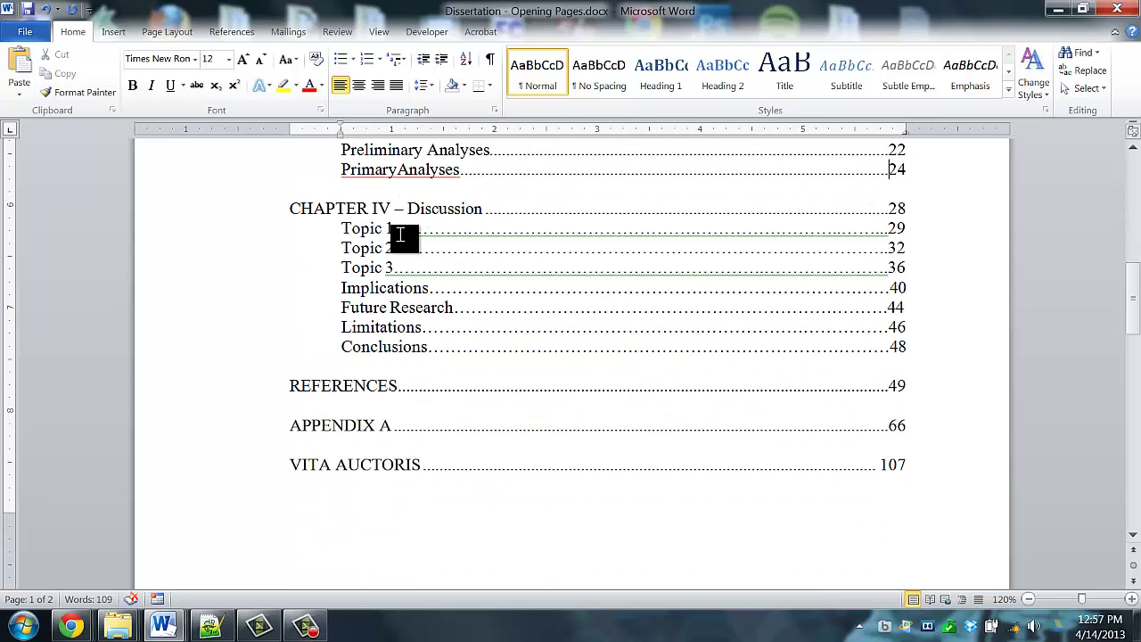
left_click_drag(398, 234, 891, 233)
key("Tab")
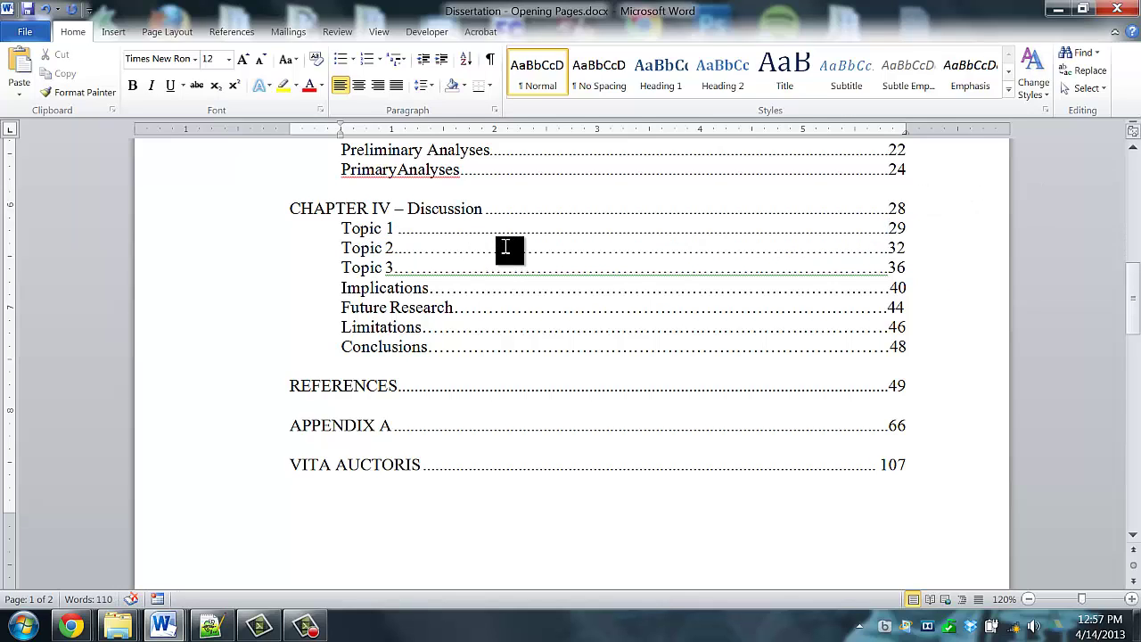
key("shift+Left")
key("Tab")
key("Down")
key("shift+Left")
key("Tab")
- Replace the typed dots on the Implications, Future Research, Limitations and Conclusions lines under CHAPTER IV with a tab each
key("shift+Left")
key("Tab")
key("Down")
key("shift+Left")
key("Tab")
key("Down")
key("shift+Left")
key("Tab")
key("Down")
key("shift+Left")
key("Tab")
- Review the remaining subentries under CHAPTER I and CHAPTER II and check the paragraph indentation settings of the Section 1 line
scroll(743, 208, "up", 4)
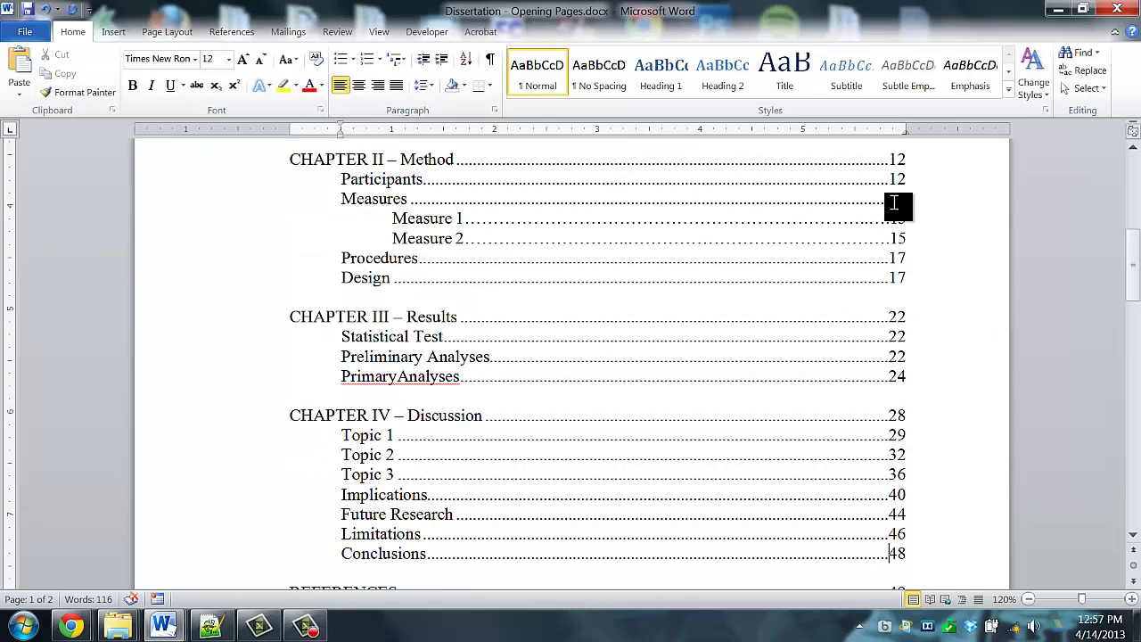
scroll(939, 486, "up", 3)
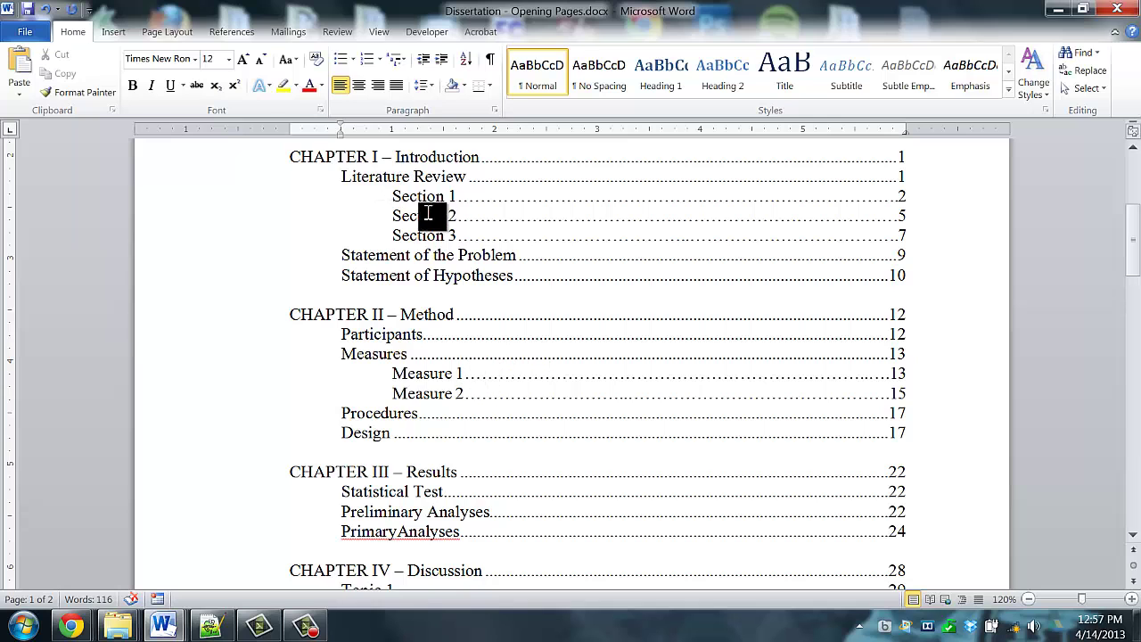
scroll(415, 226, "up", 2)
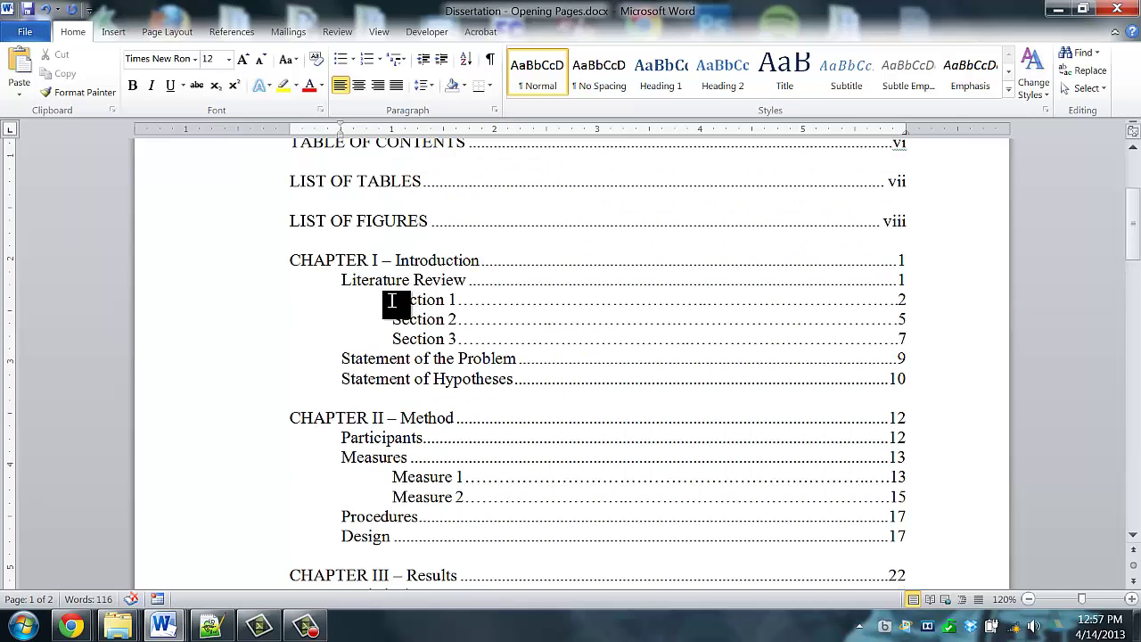
scroll(391, 301, "down", 10)
scroll(395, 306, "up", 11)
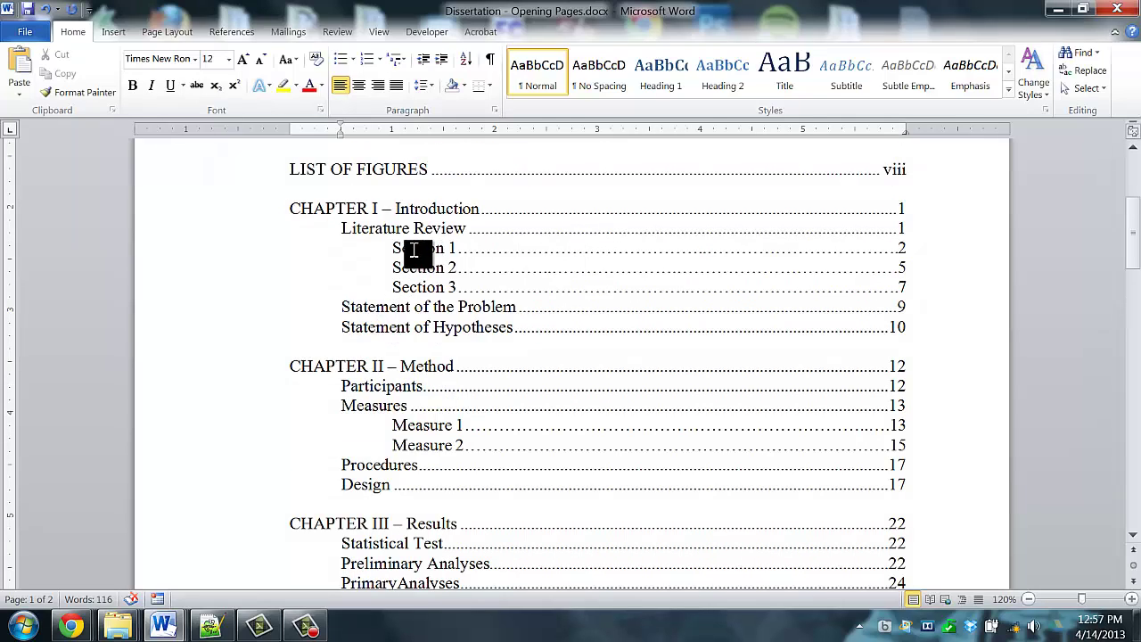
left_click(488, 264)
right_click(399, 245)
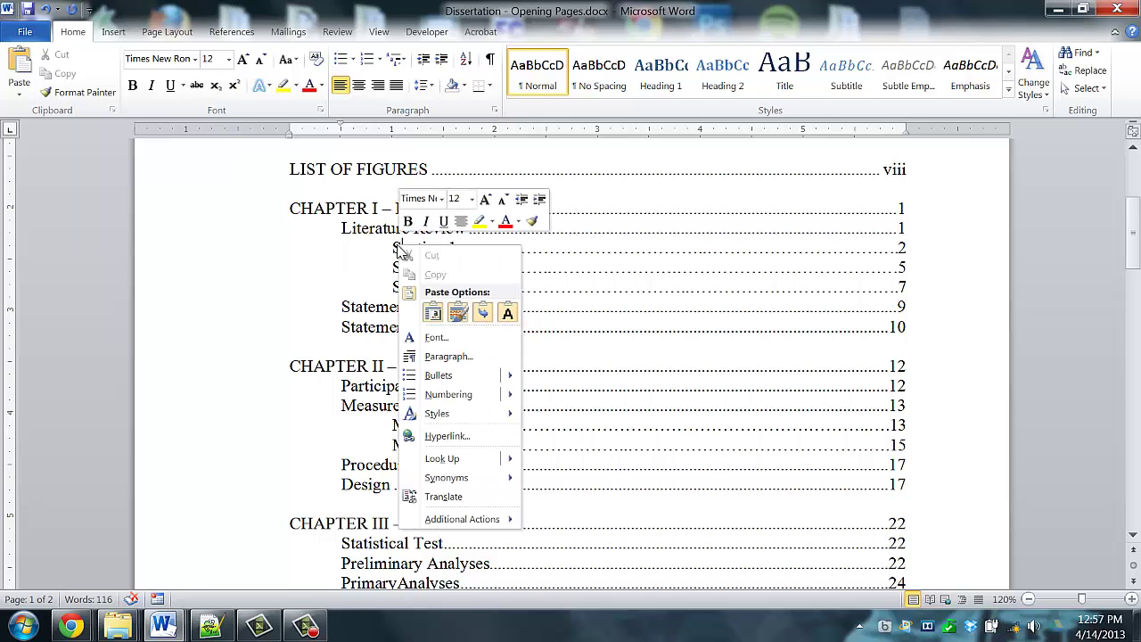
left_click(445, 355)
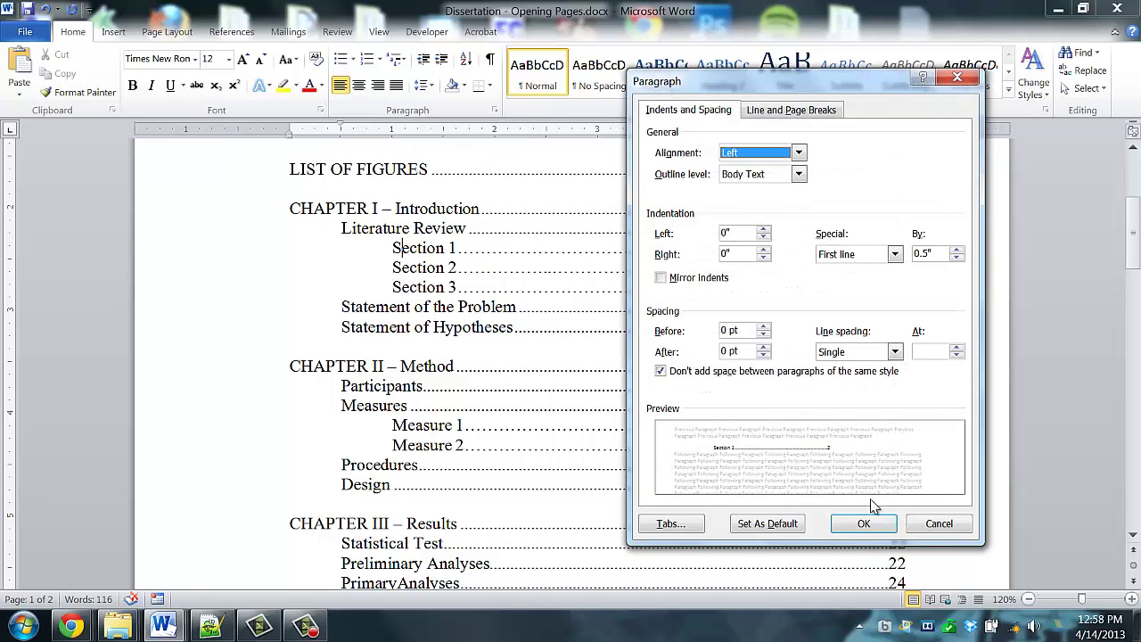
left_click(938, 524)
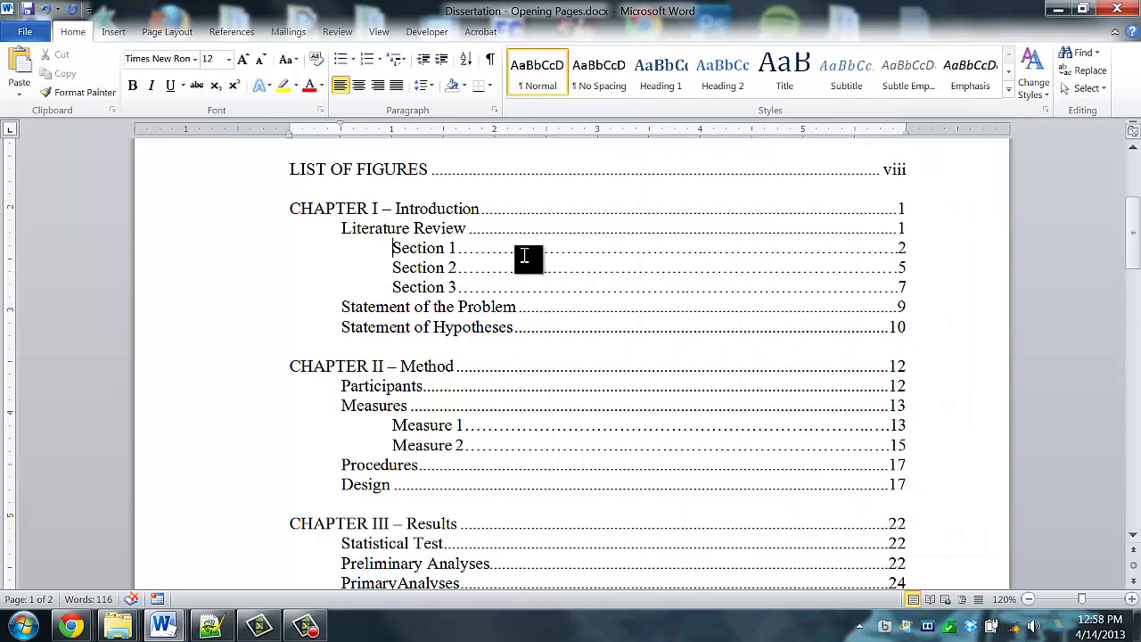
- Remove the leading tab in front of the Section 1, Section 2 and Section 3 lines under Literature Review
key("BackSpace")
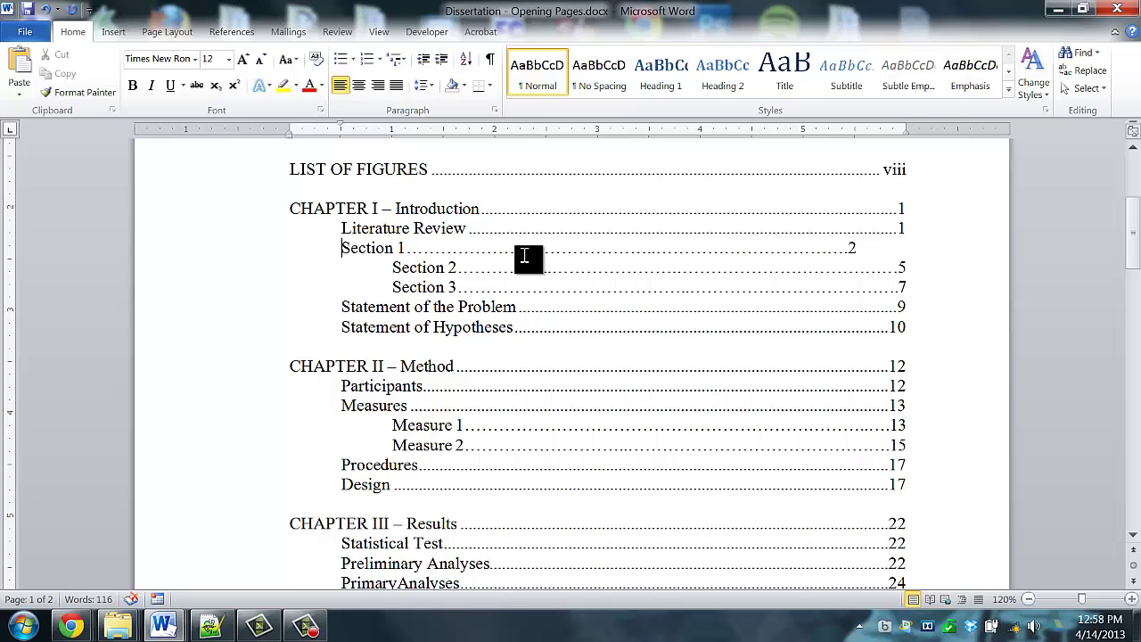
key("Down")
key("BackSpace")
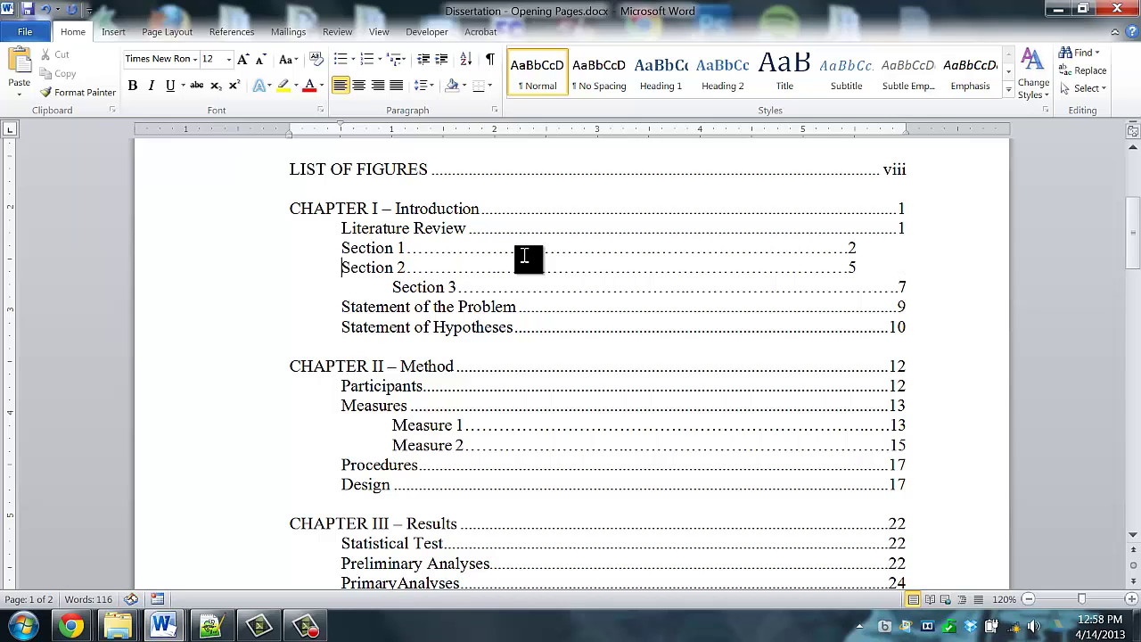
key("BackSpace")
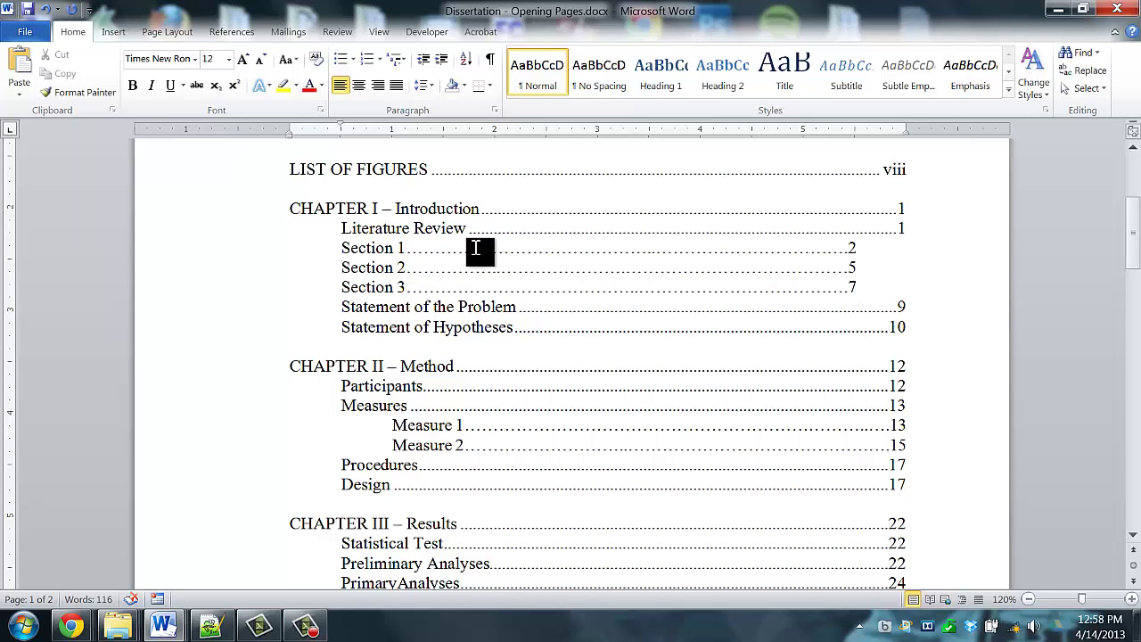
- Set the Section 1 to Section 3 lines to a 1" left indent with no special indentation
left_click(258, 258)
left_click_drag(257, 257, 259, 288)
right_click(490, 267)
left_click(539, 377)
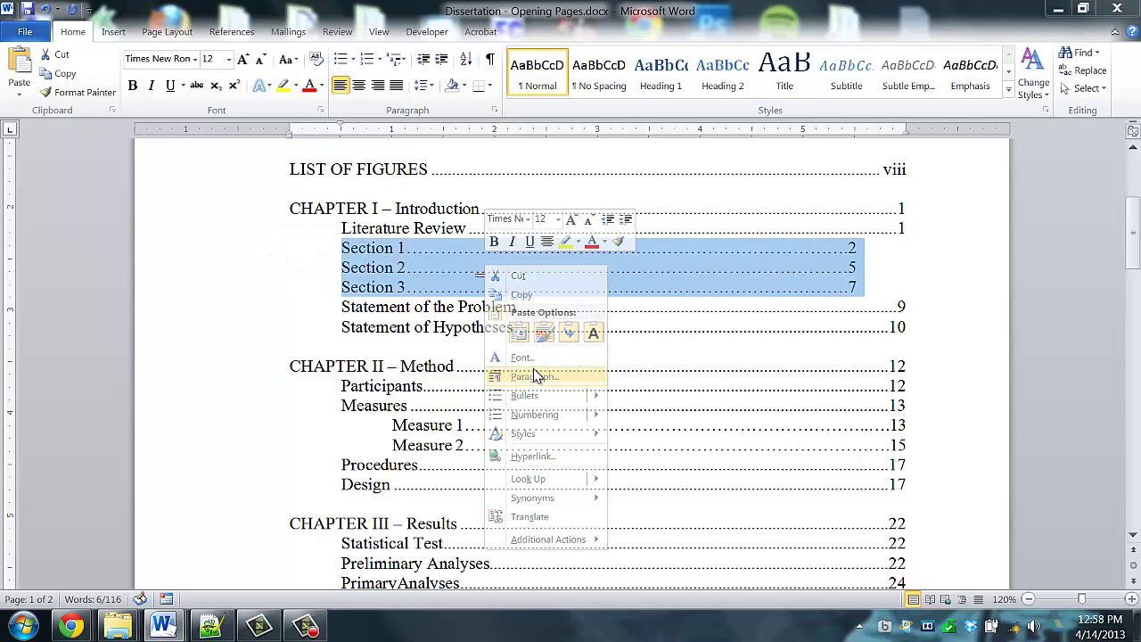
double_click(726, 233)
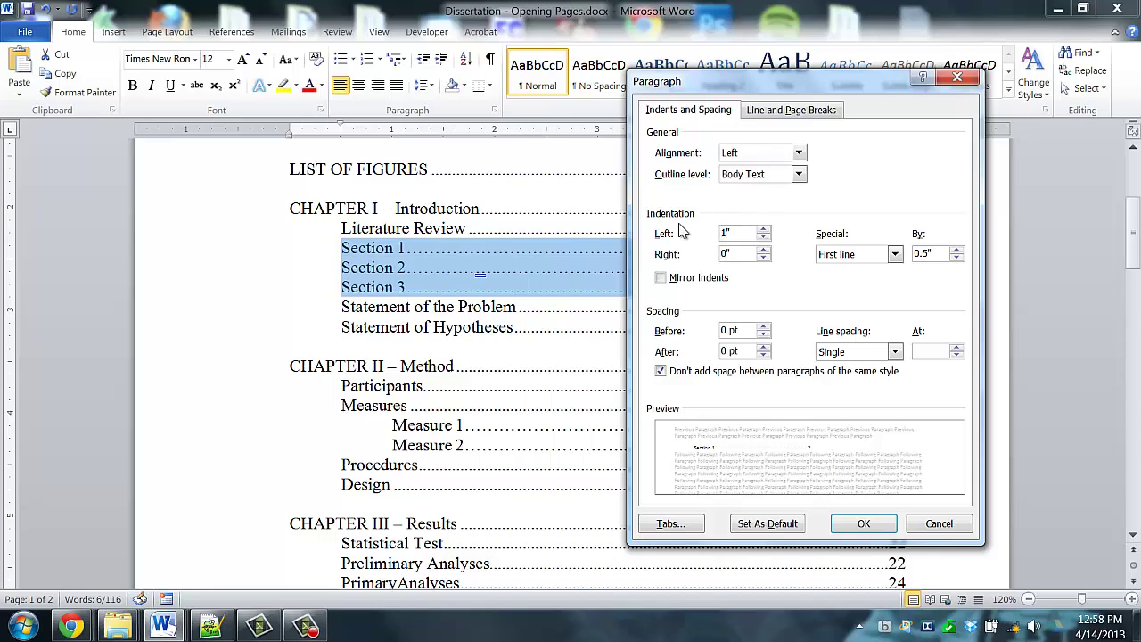
left_click(875, 255)
left_click(856, 269)
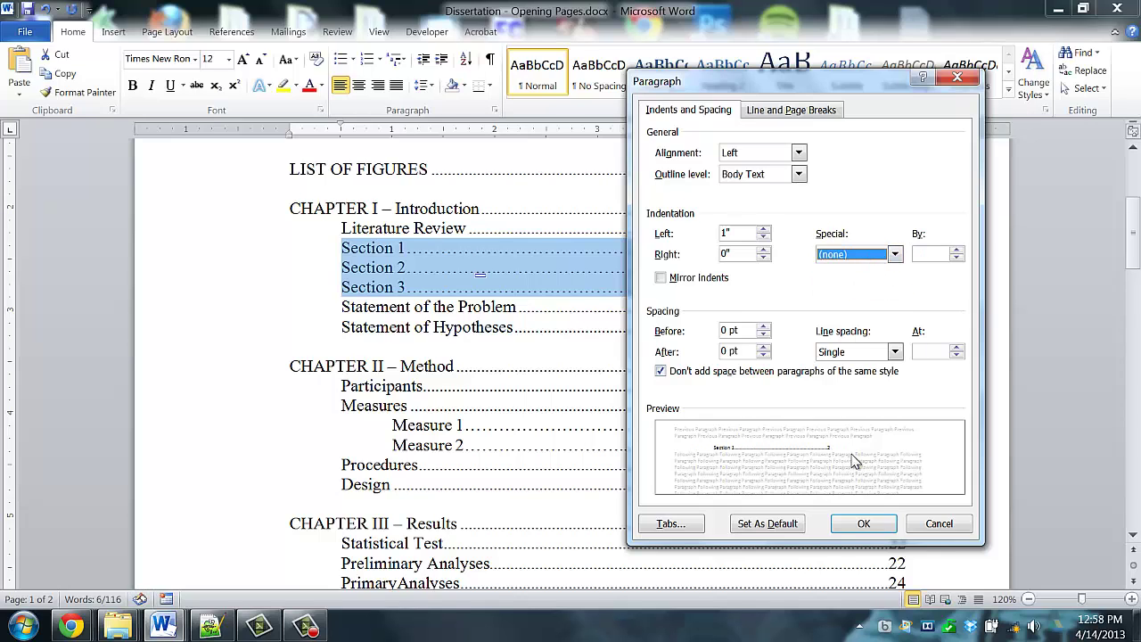
left_click(863, 523)
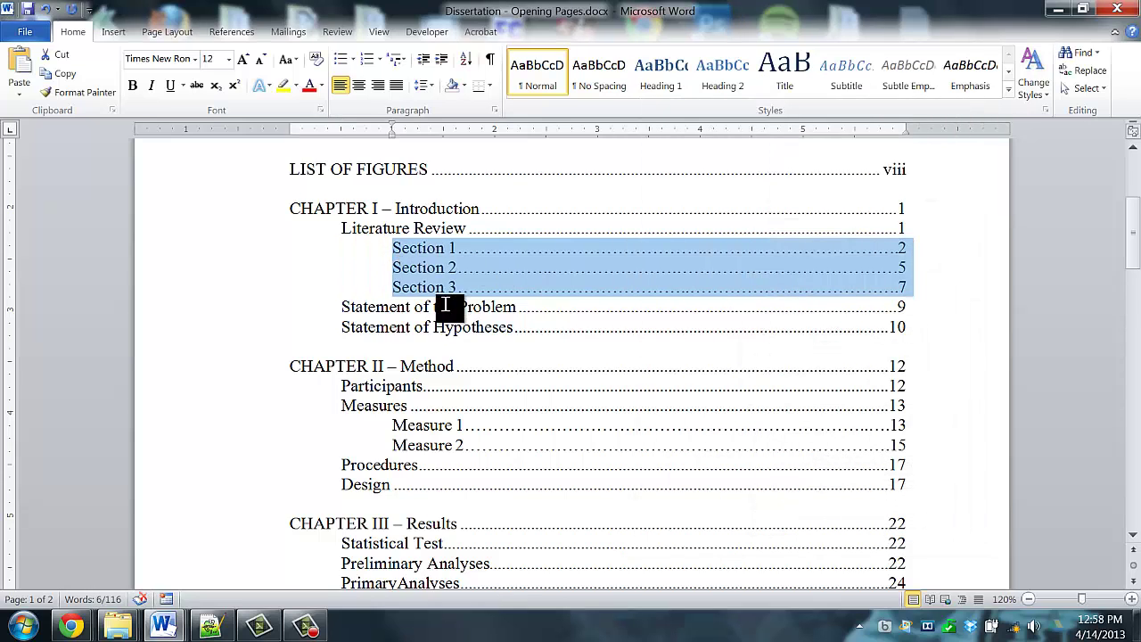
- Delete the leading tabs in front of the Measure 1 and Measure 2 lines under CHAPTER II
scroll(455, 357, "down", 1)
left_click(397, 375)
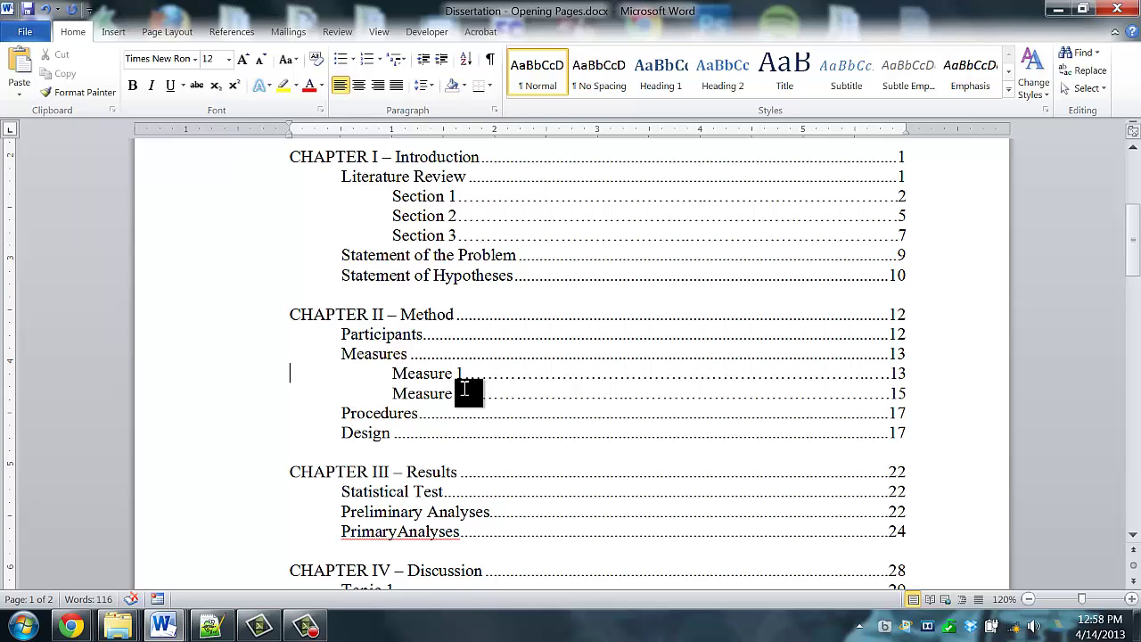
key("Delete")
key("Delete")
key("Delete")
key("Delete")
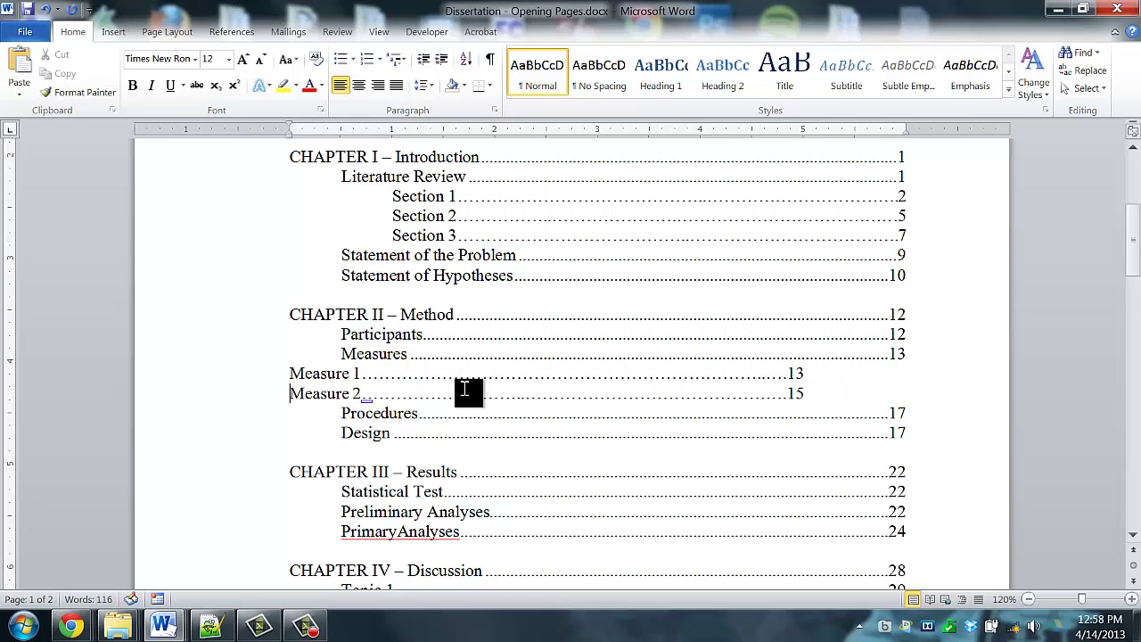
- Set the left indent of the Measure 1 and Measure 2 lines to 1"
left_click_drag(256, 366, 265, 392)
right_click(446, 382)
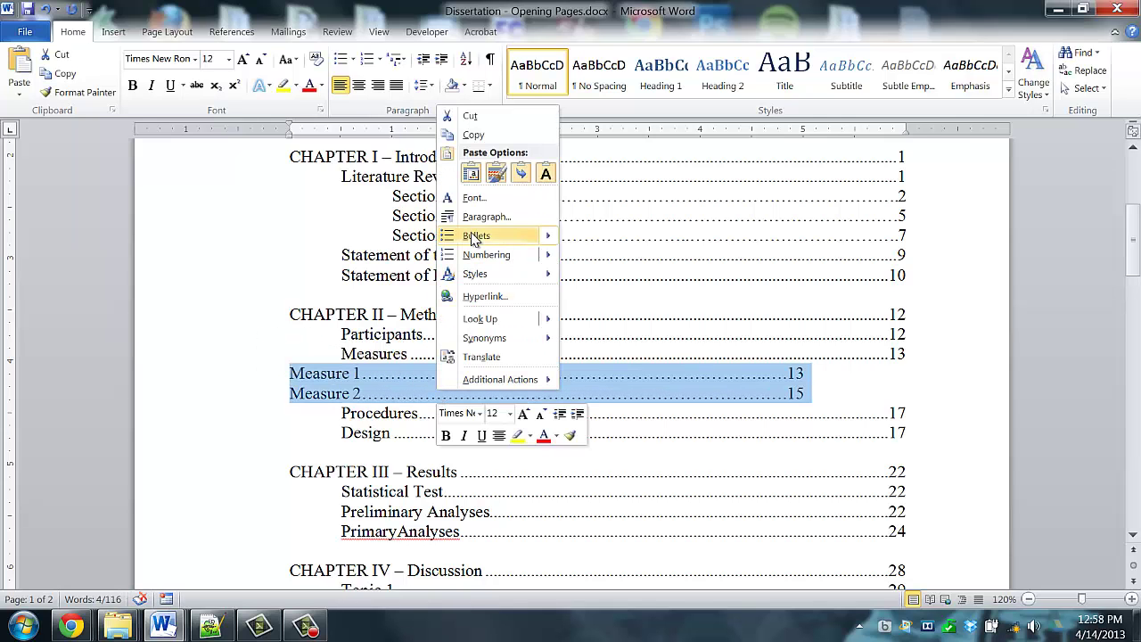
left_click(486, 216)
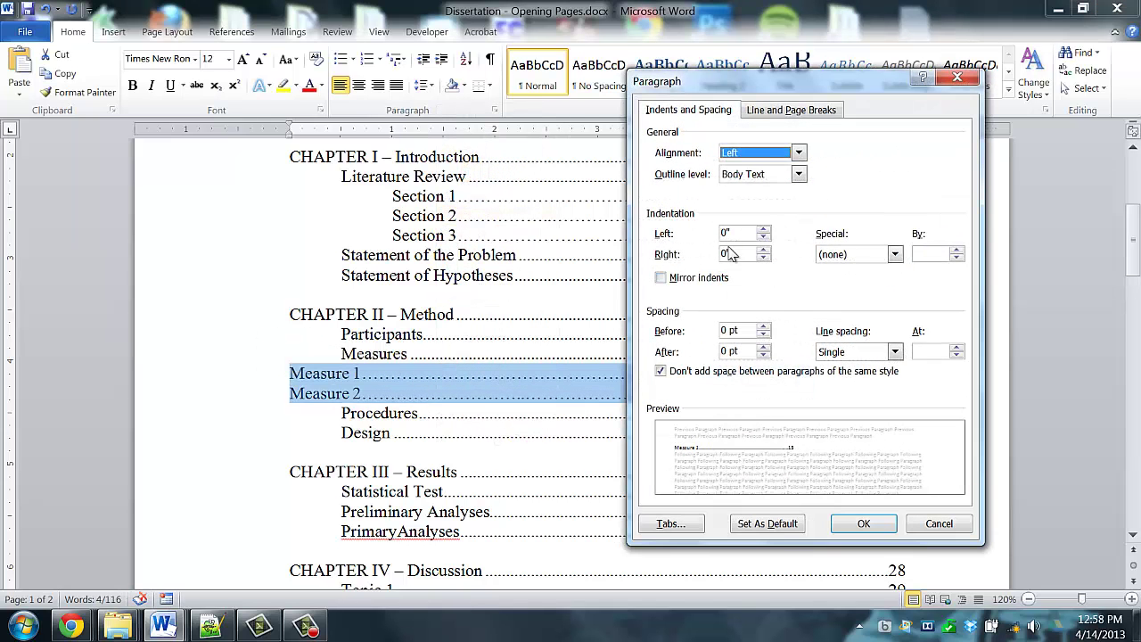
double_click(728, 233)
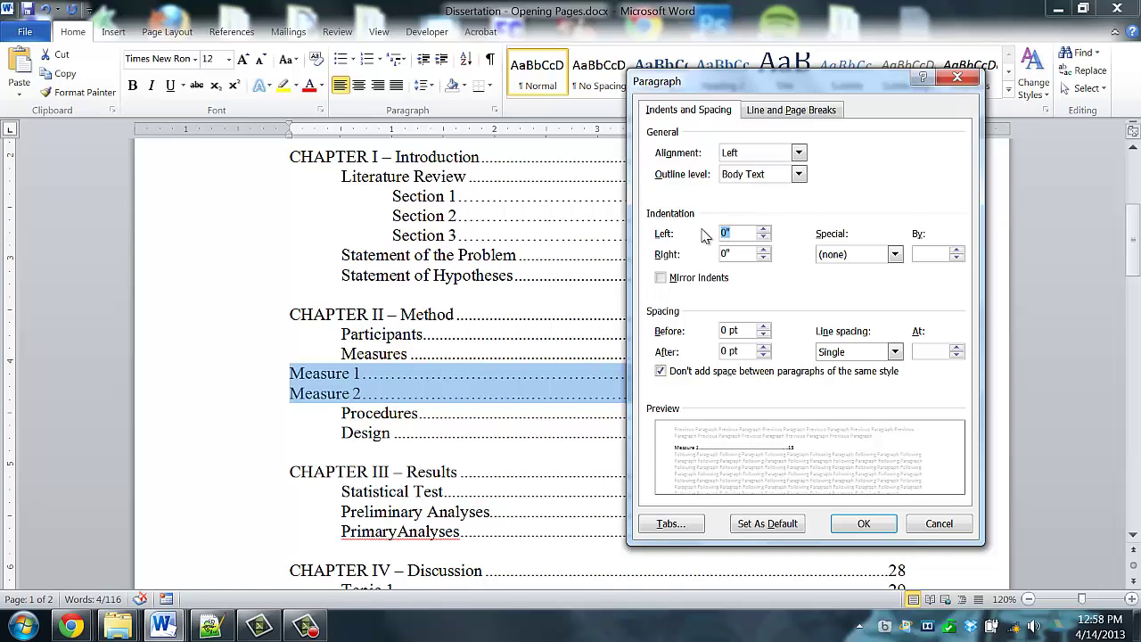
type("1")
key("Return")
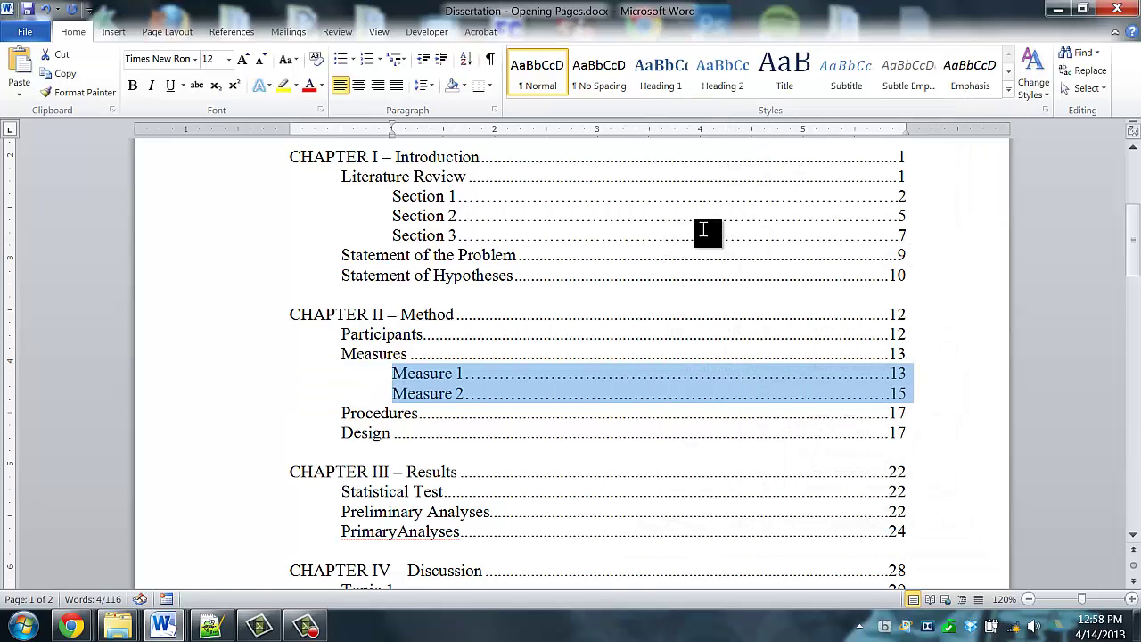
- Give the Section 1 to 3 and Measure 1 and 2 lines together a right-aligned 6" tab stop with dot leader 2
scroll(532, 339, "down", 3)
scroll(532, 338, "down", 3)
scroll(540, 333, "up", 8)
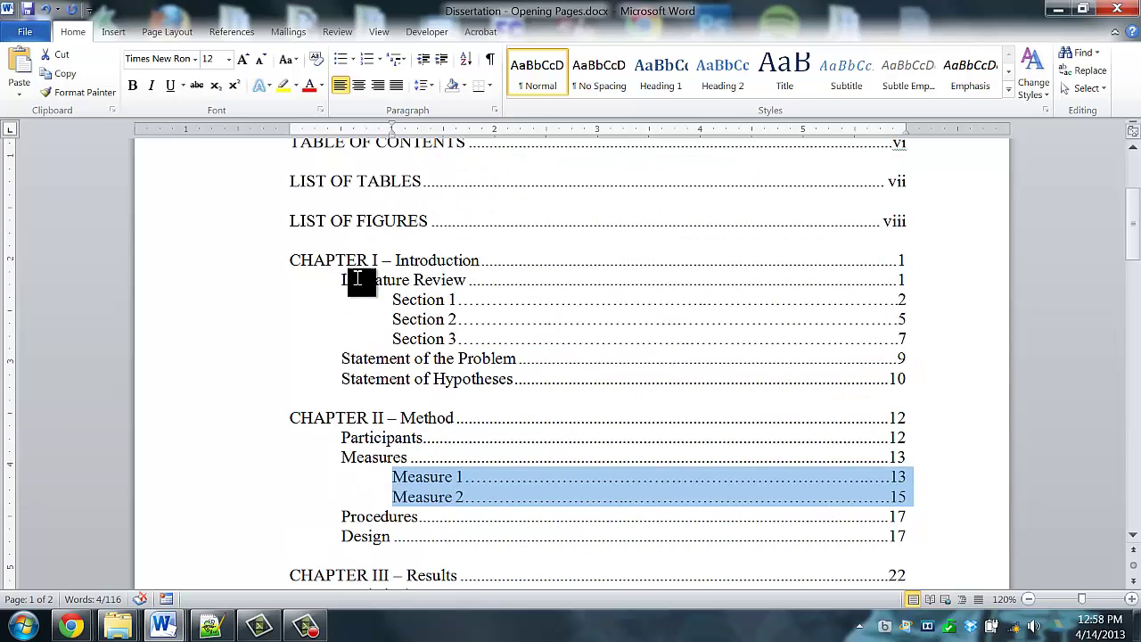
scroll(272, 337, "up", 2)
scroll(272, 339, "down", 2)
left_click_drag(238, 309, 235, 334)
scroll(366, 361, "down", 1)
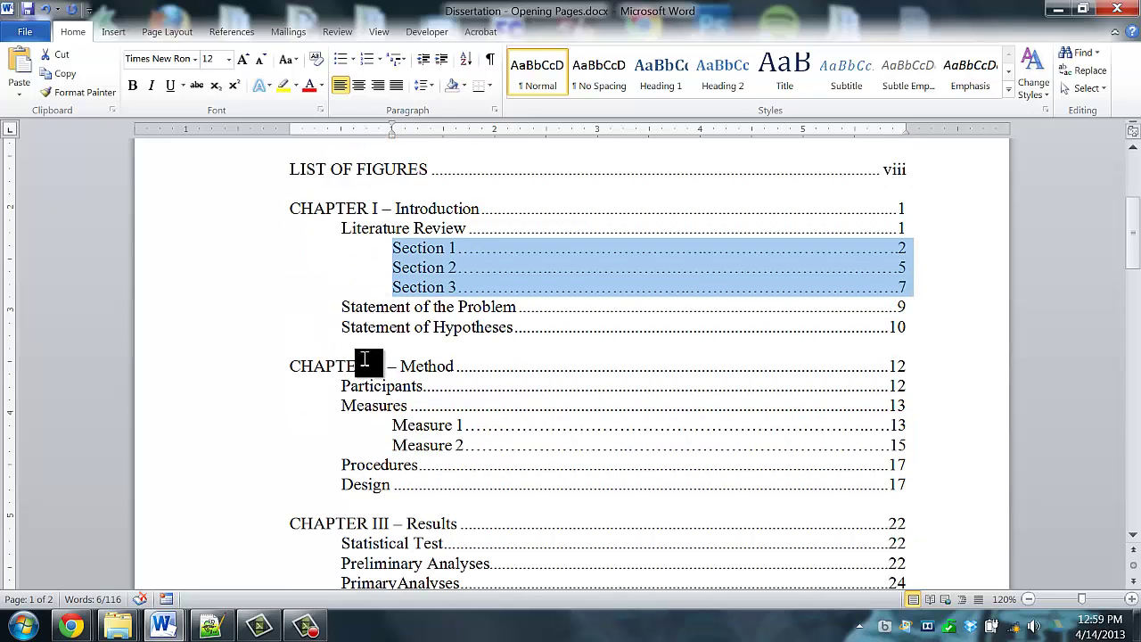
left_click(244, 428, "ctrl")
left_click(244, 437, "ctrl")
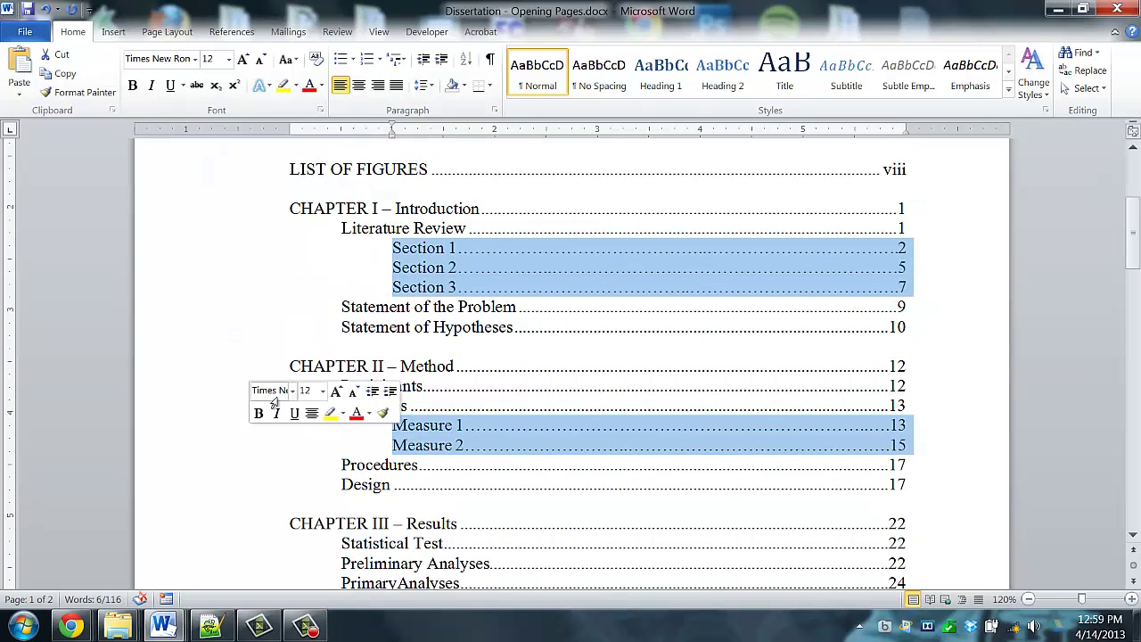
scroll(268, 406, "down", 5)
scroll(275, 401, "up", 4)
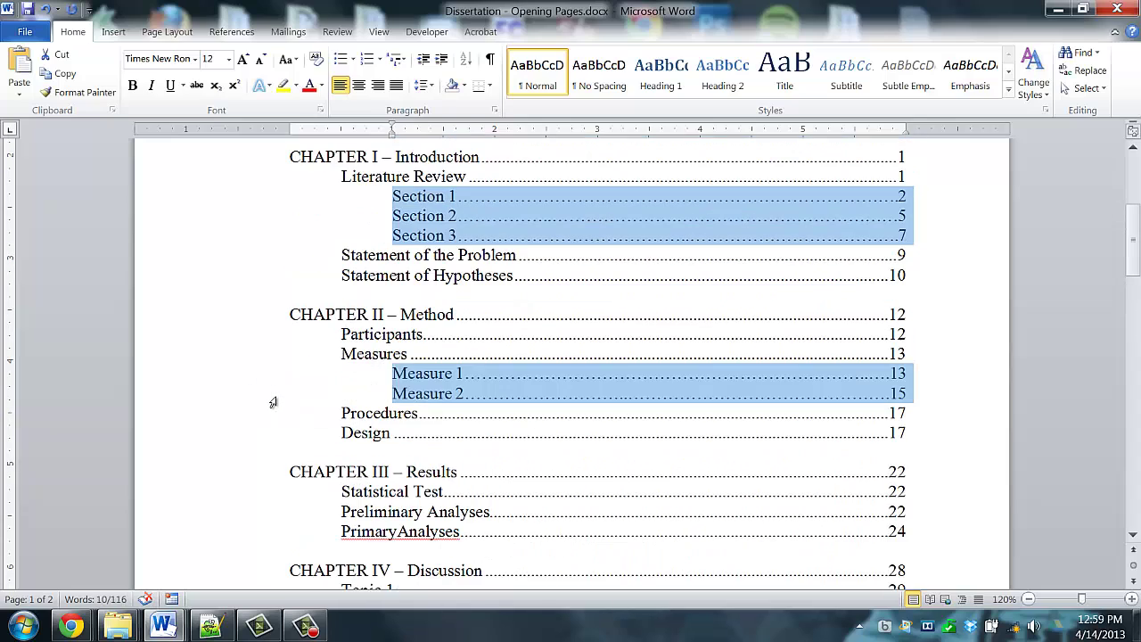
right_click(512, 231)
left_click(561, 334)
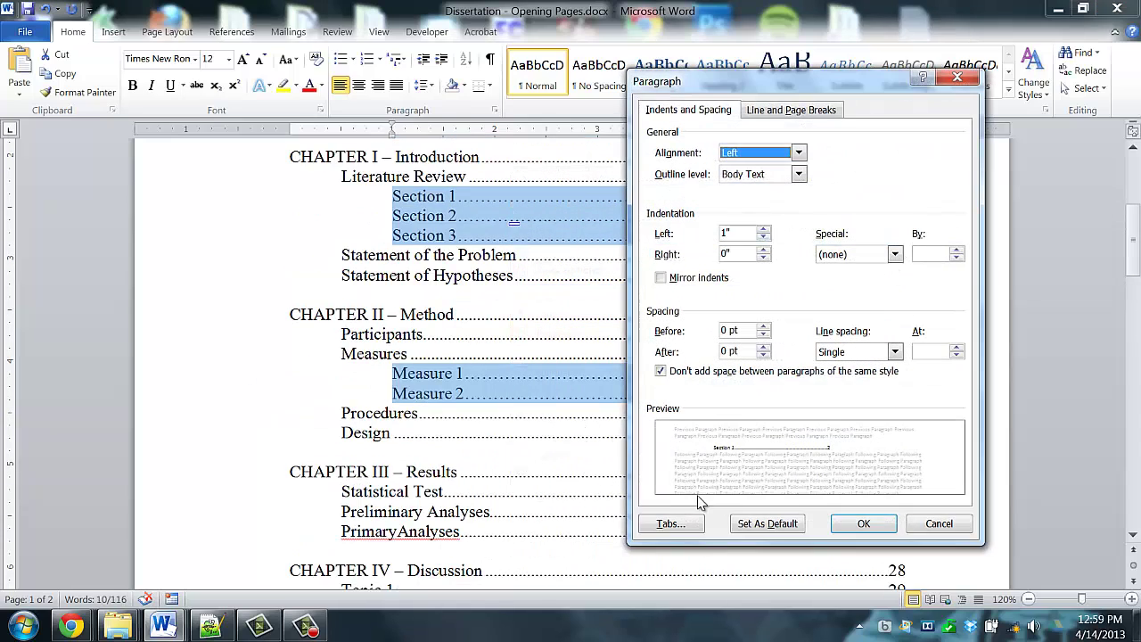
left_click(670, 526)
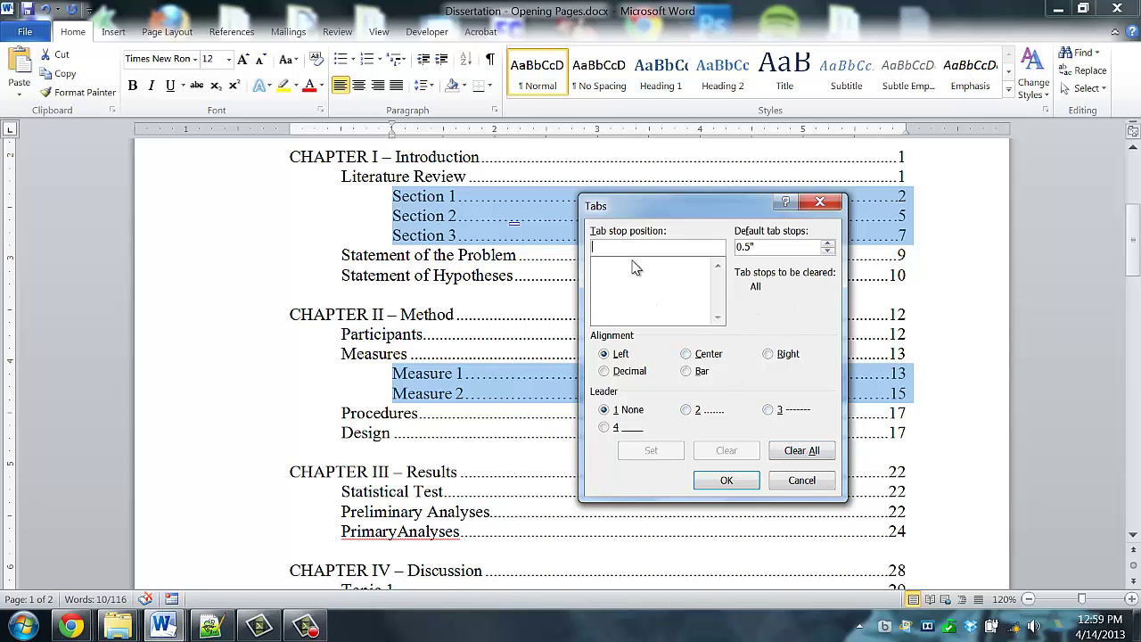
type("6")
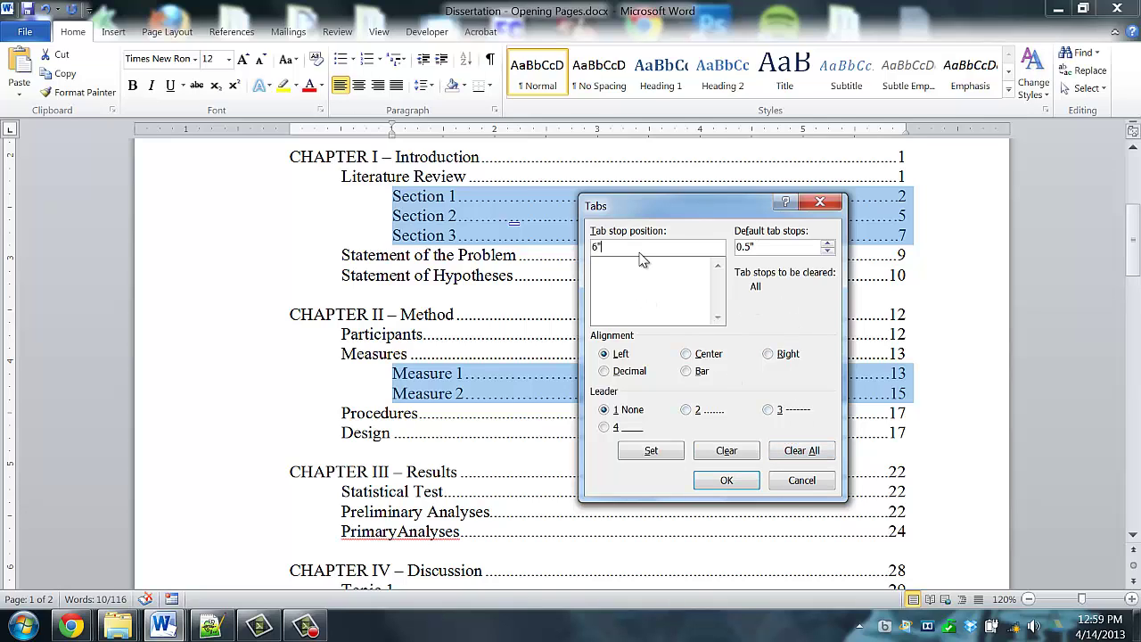
left_click(786, 355)
left_click(695, 411)
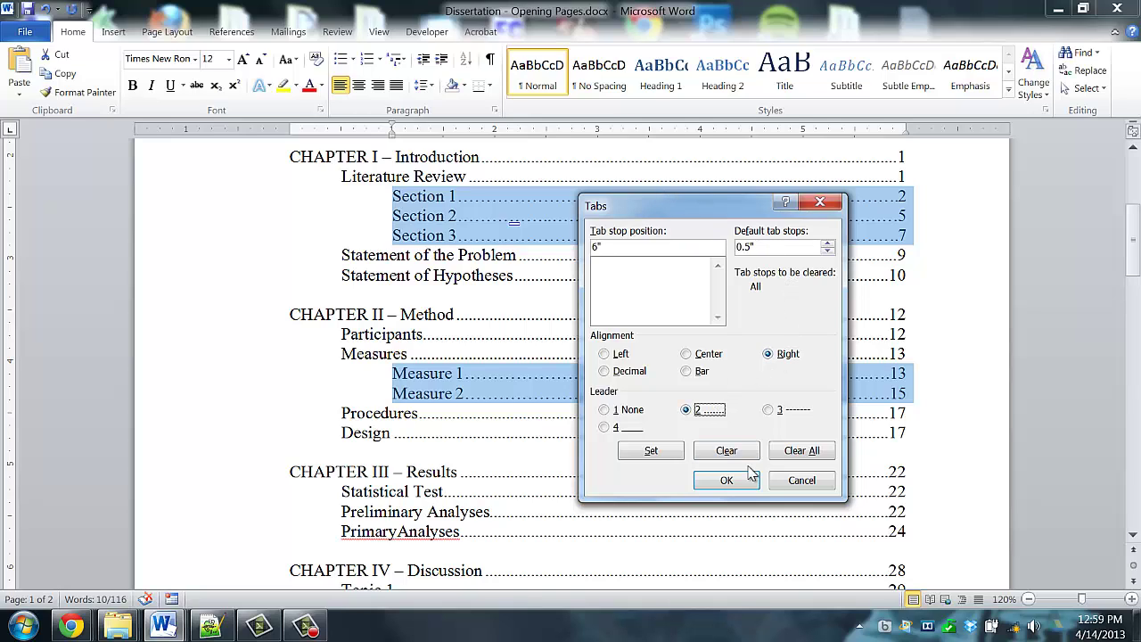
left_click(650, 451)
left_click(723, 480)
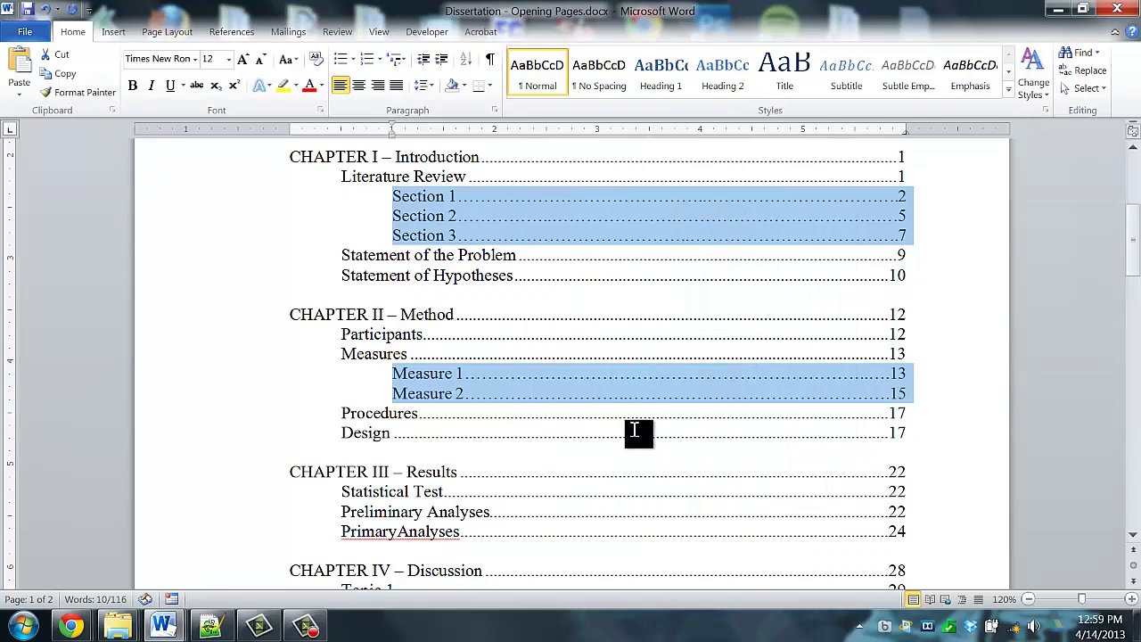
- Replace the typed dots on the Section 1, Section 2 and Section 3 lines under CHAPTER I with a tab each
scroll(509, 272, "up", 4)
scroll(481, 364, "down", 1)
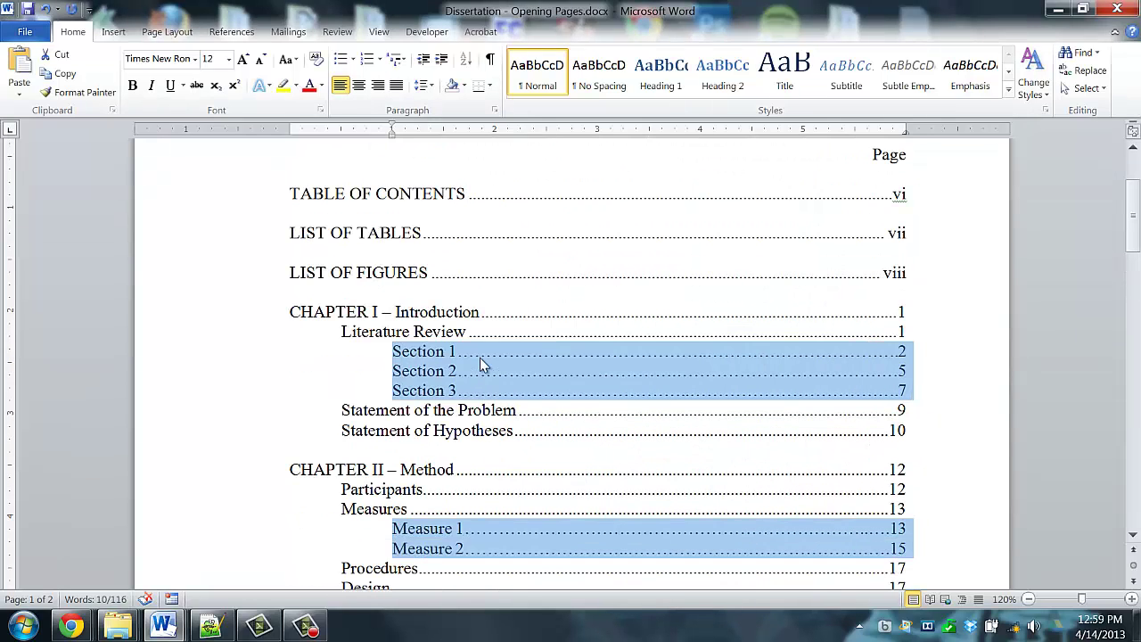
left_click(615, 375)
key("shift+Right")
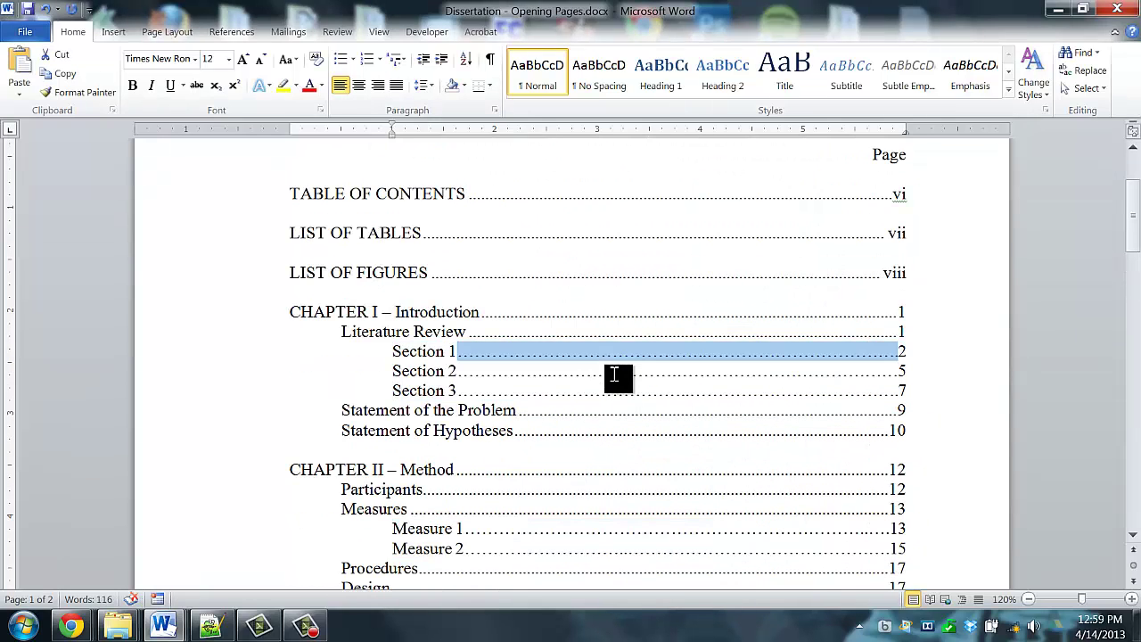
key("Tab")
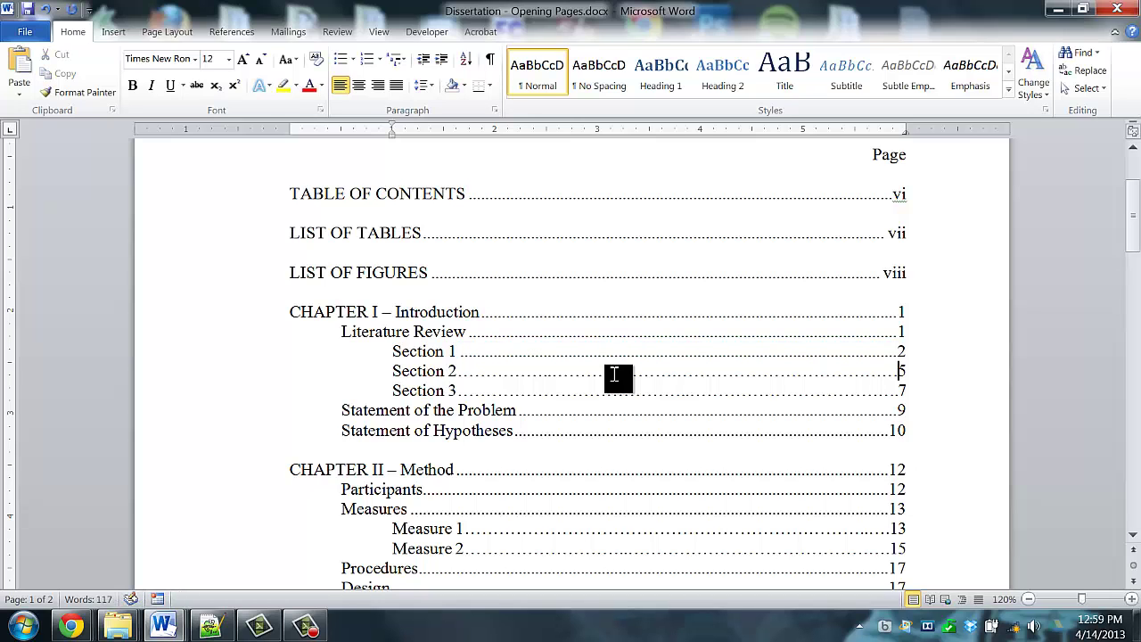
key("ctrl+shift+Left")
key("Tab")
key("Down")
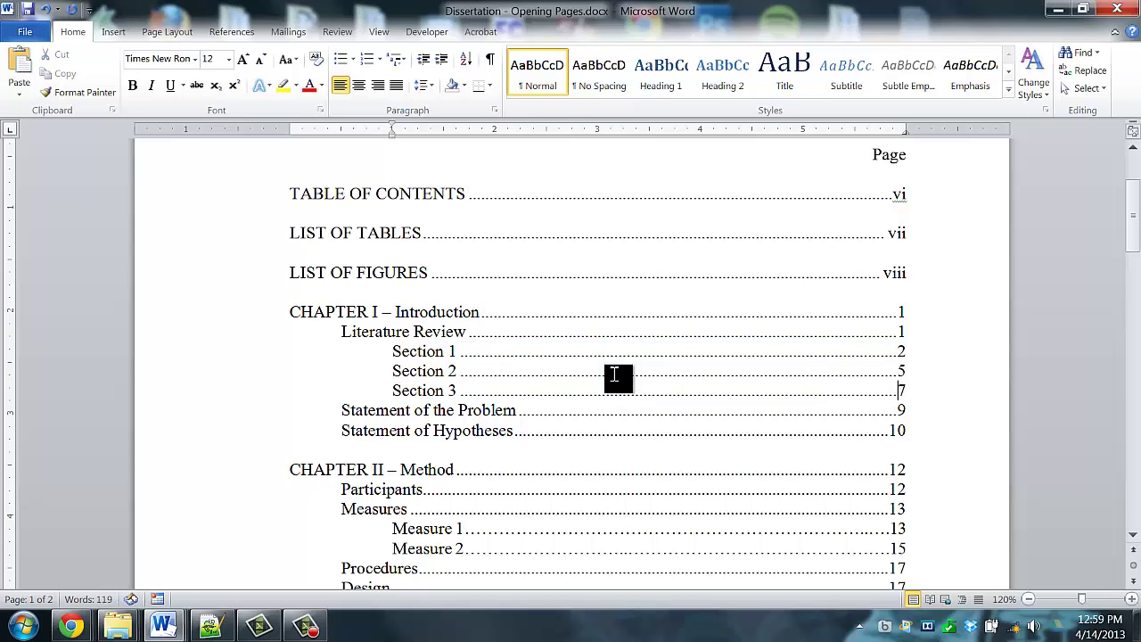
- Replace the typed dots on the Measure 1 and Measure 2 lines under CHAPTER II with a tab each
scroll(614, 376, "down", 3)
left_click(463, 325)
key("ctrl+shift+Right")
key("Tab")
key("Down")
key("ctrl+shift+Left")
key("Tab")
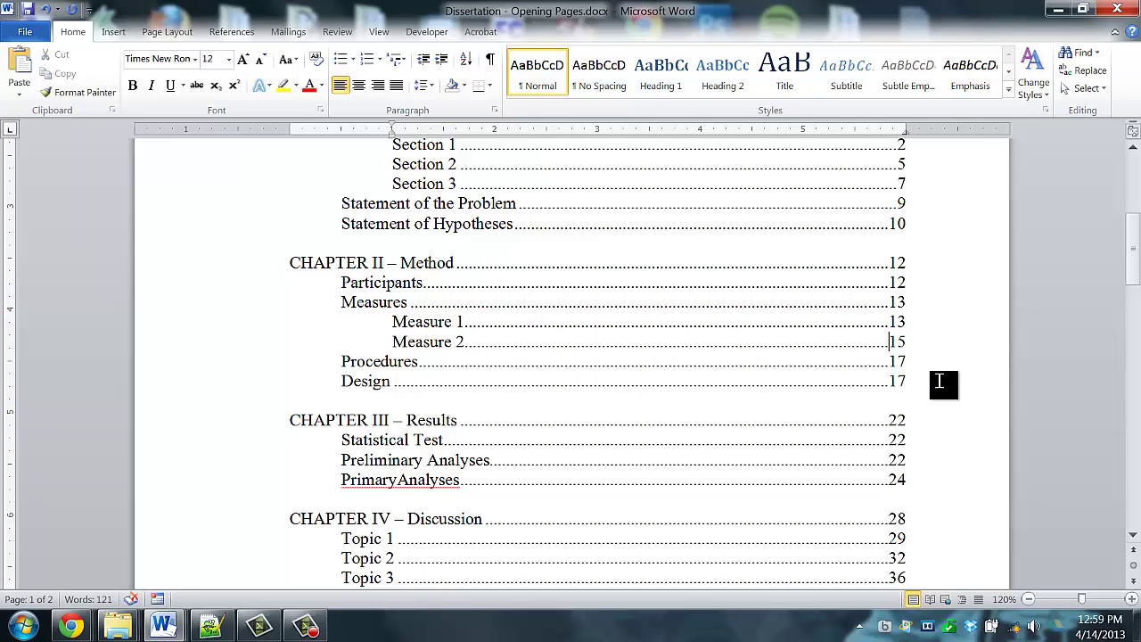
scroll(937, 499, "down", 4)
scroll(936, 312, "up", 7)
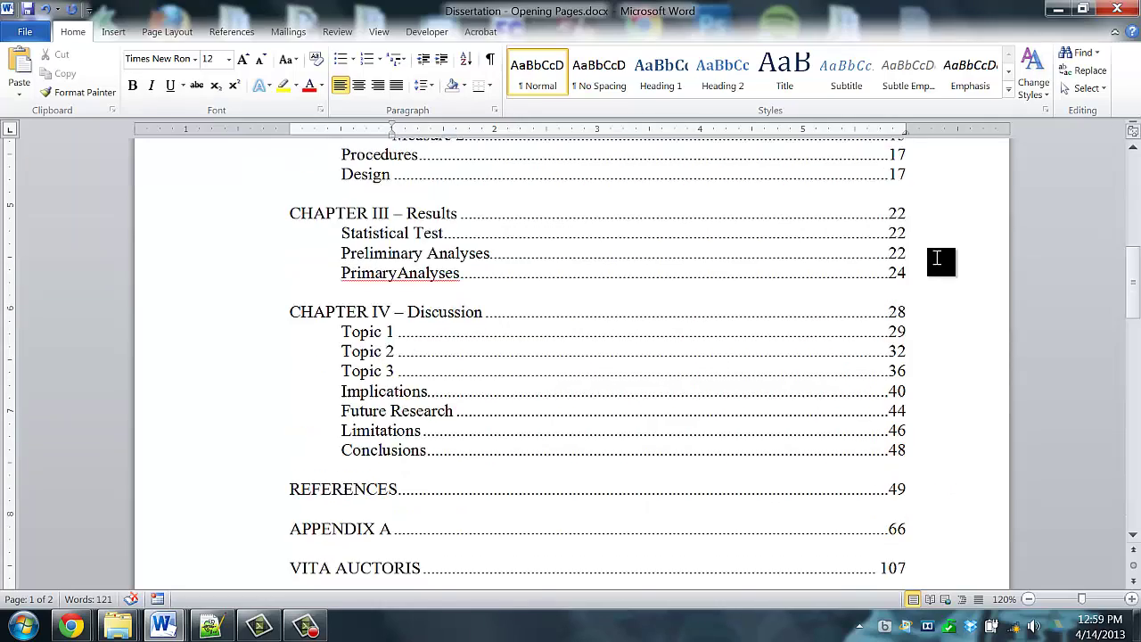
- Insert the missing space between "Primary" and "Analyses" in the entry under CHAPTER III
scroll(921, 277, "up", 3)
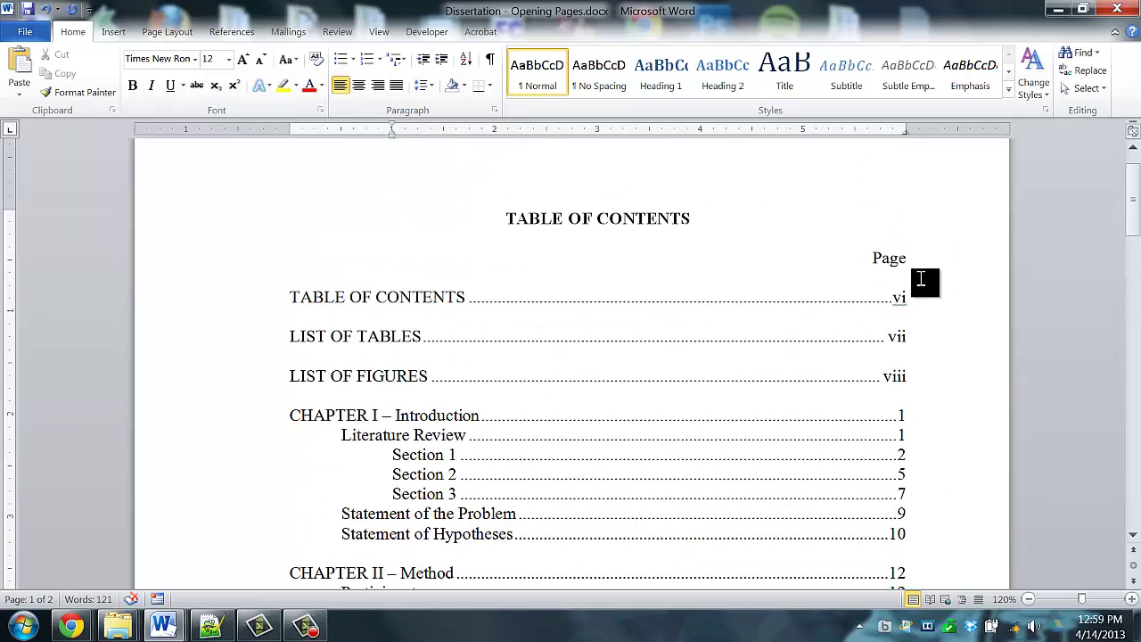
scroll(909, 406, "down", 4)
scroll(907, 405, "down", 5)
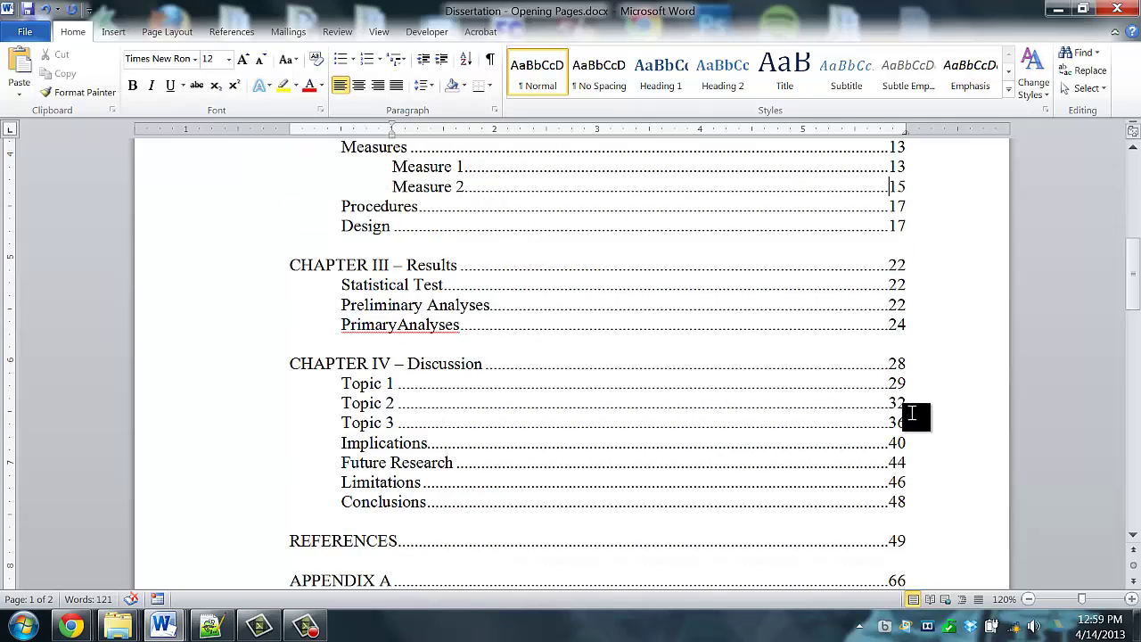
left_click(398, 221)
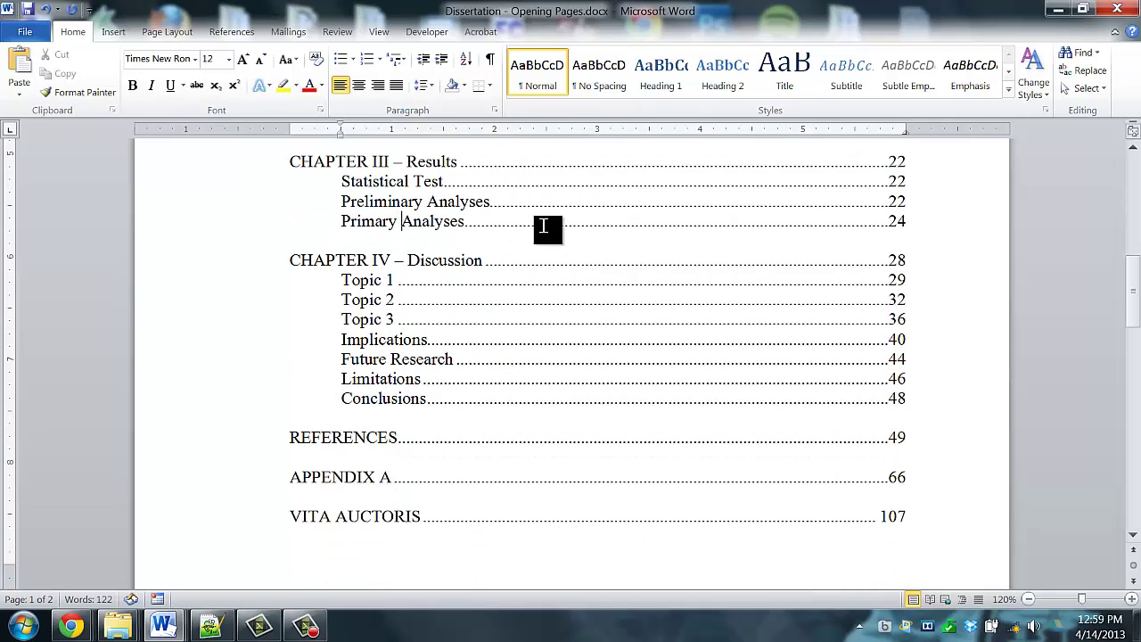
left_click(623, 423)
- Examine the List of Tables page: the heading's and Page line's alignment, the four table entries, and the gap after Table 1
scroll(728, 424, "up", 10)
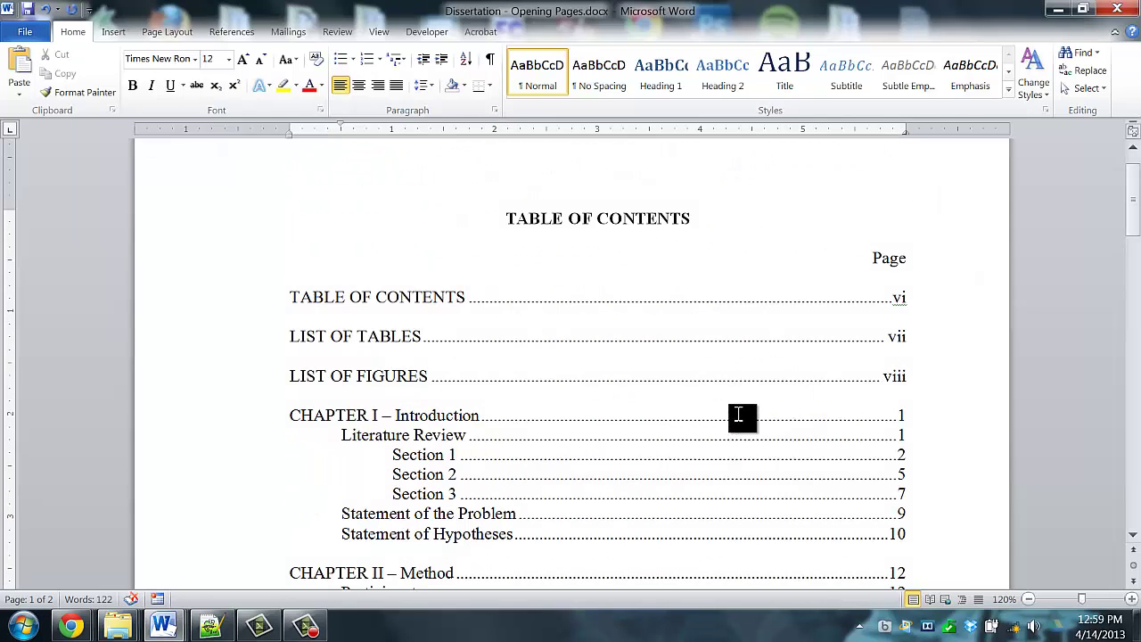
scroll(738, 415, "down", 20)
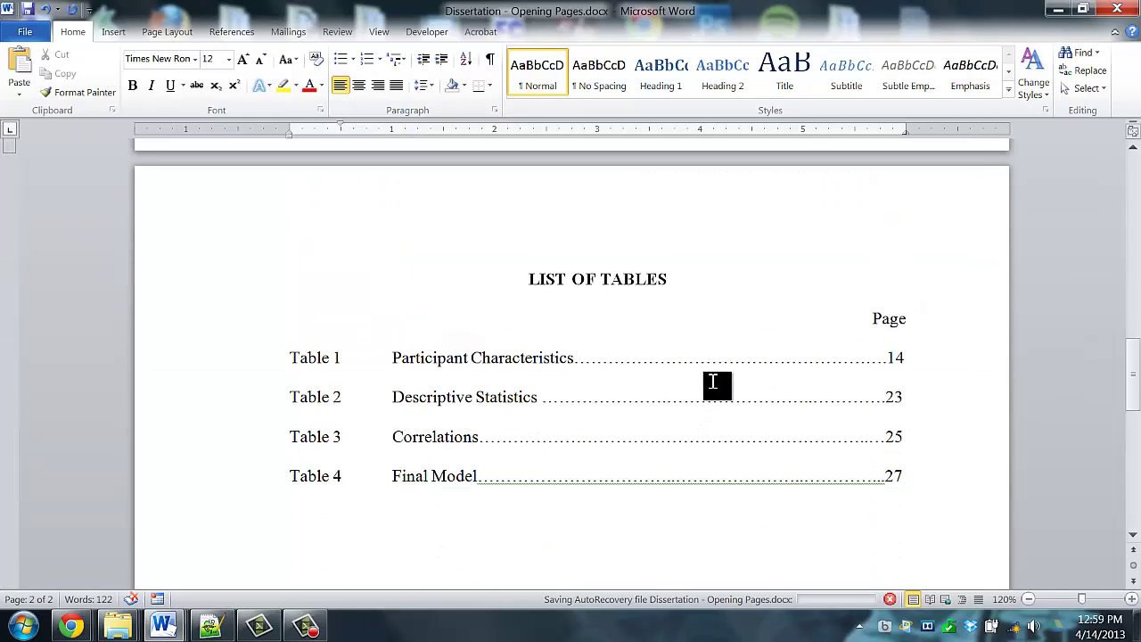
scroll(684, 345, "down", 1)
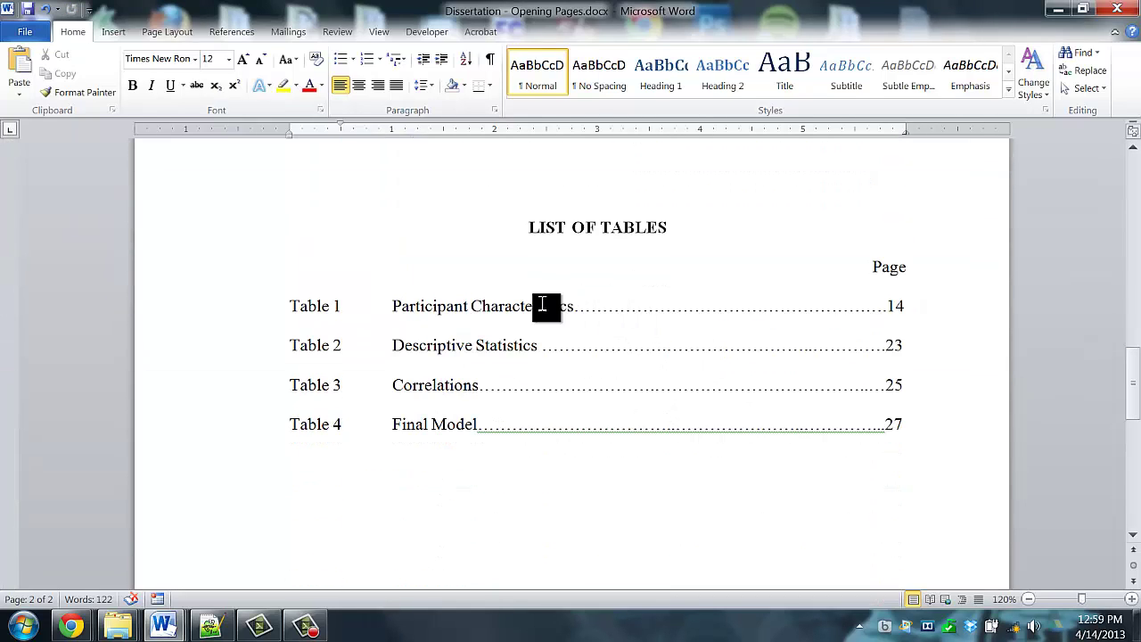
left_click(359, 307)
left_click_drag(359, 307, 384, 316)
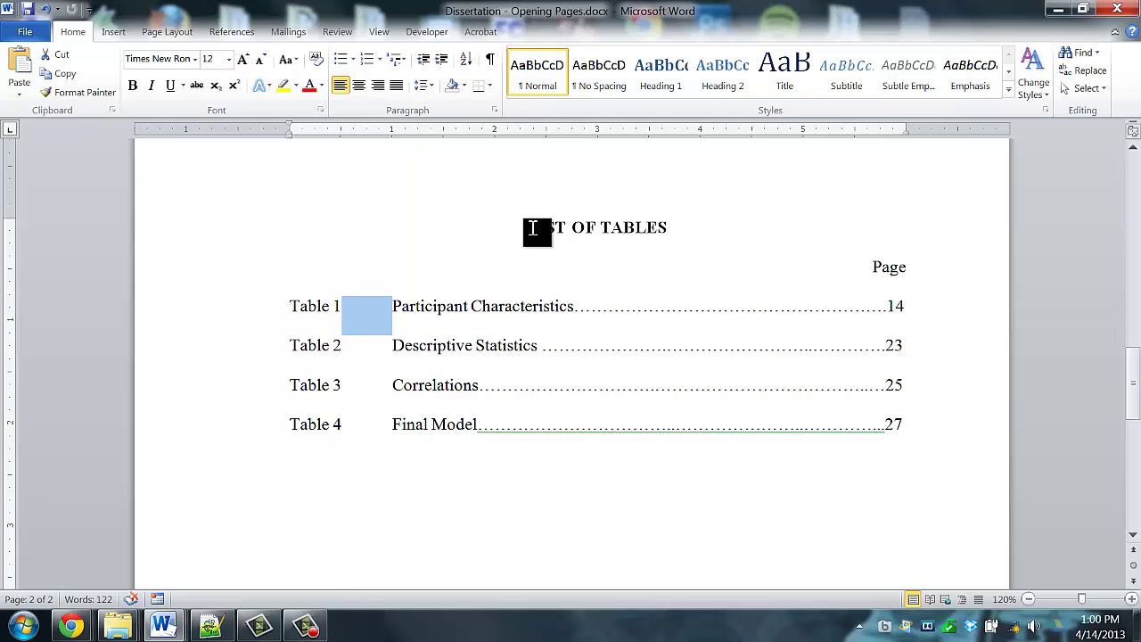
left_click_drag(530, 228, 673, 229)
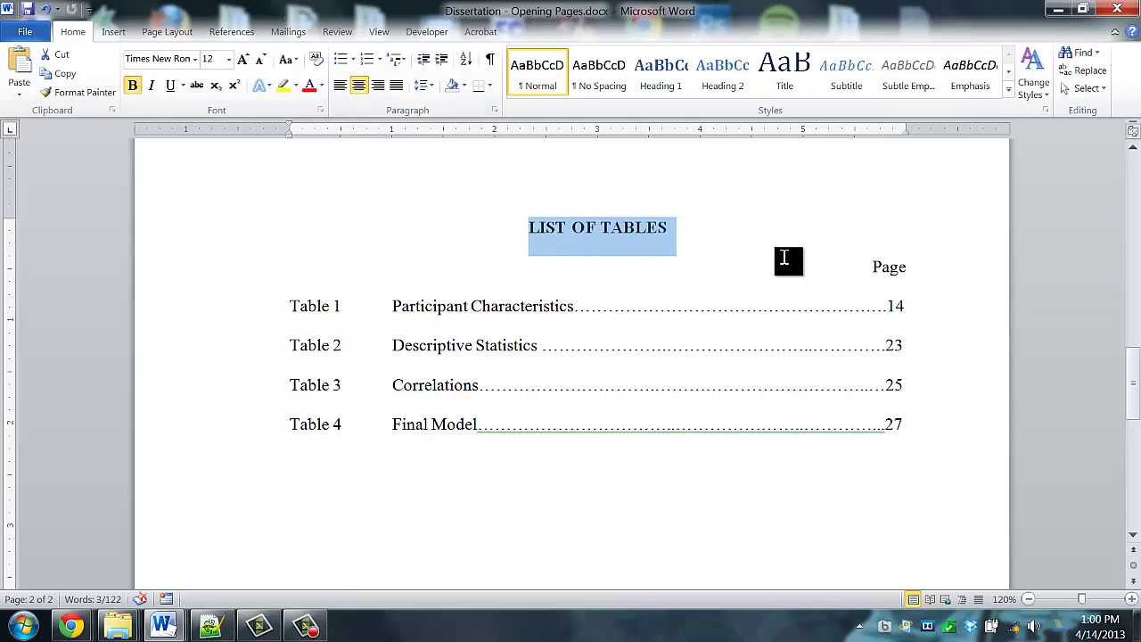
left_click(868, 266)
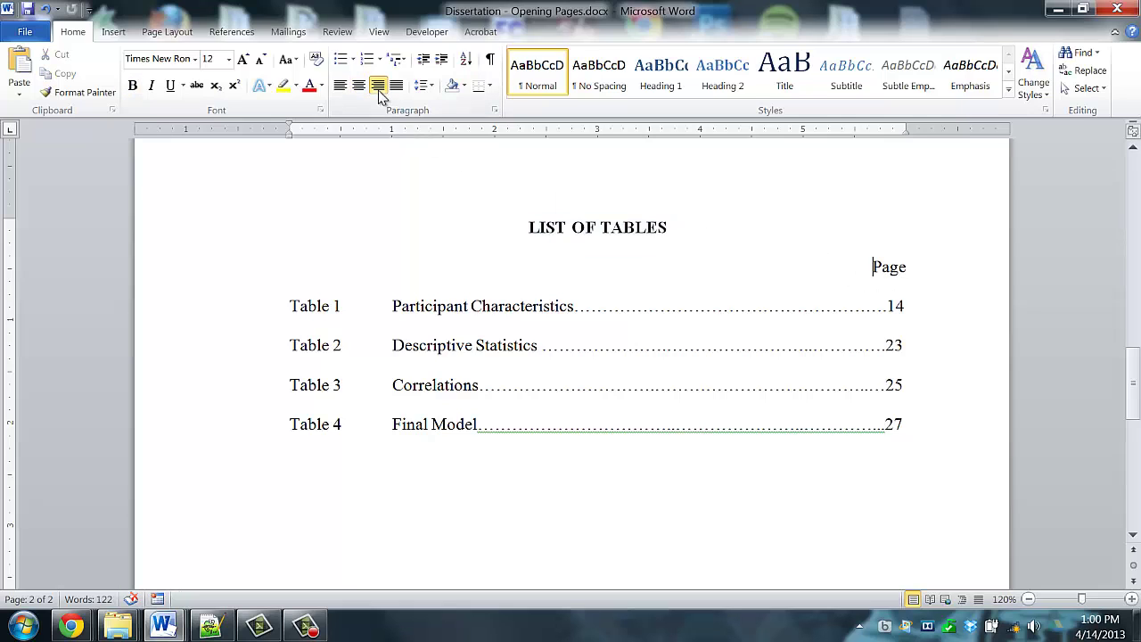
left_click(261, 315)
left_click_drag(263, 341, 265, 425)
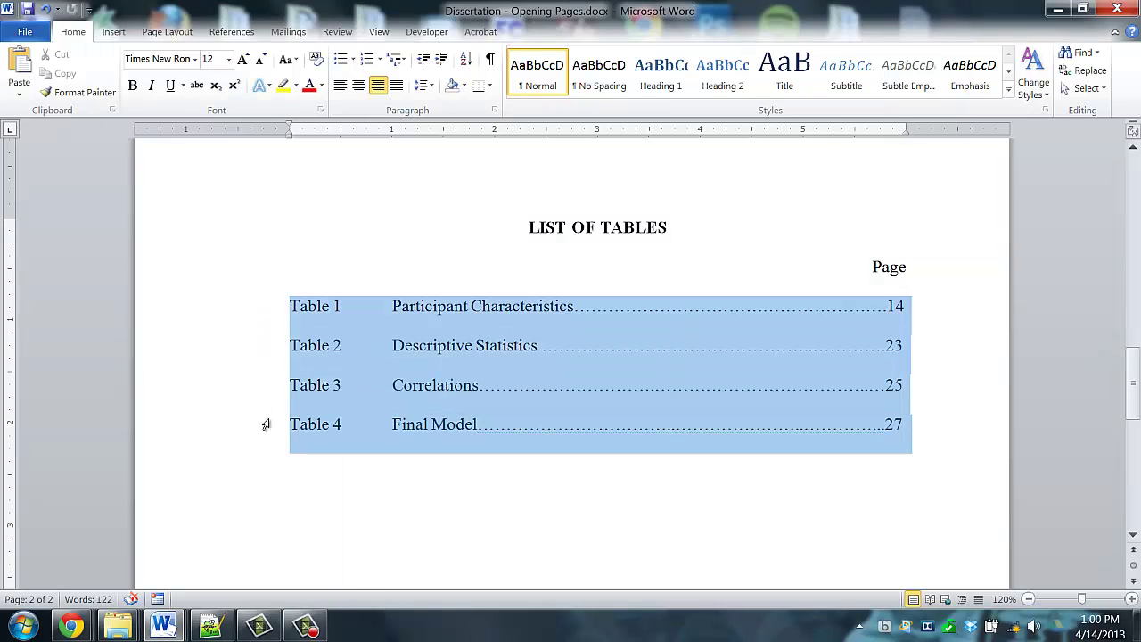
left_click(448, 319)
double_click(373, 315)
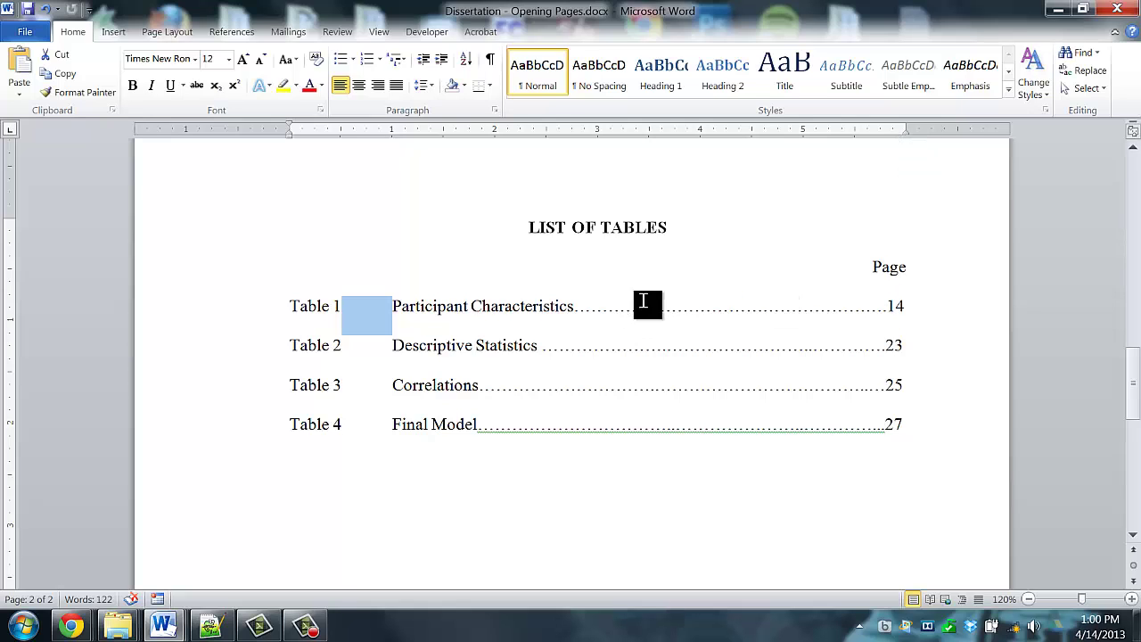
- Clear all tab stops on the Table 1 to Table 4 lines and set a left-aligned 1" tab stop without a leader
left_click_drag(276, 321, 270, 425)
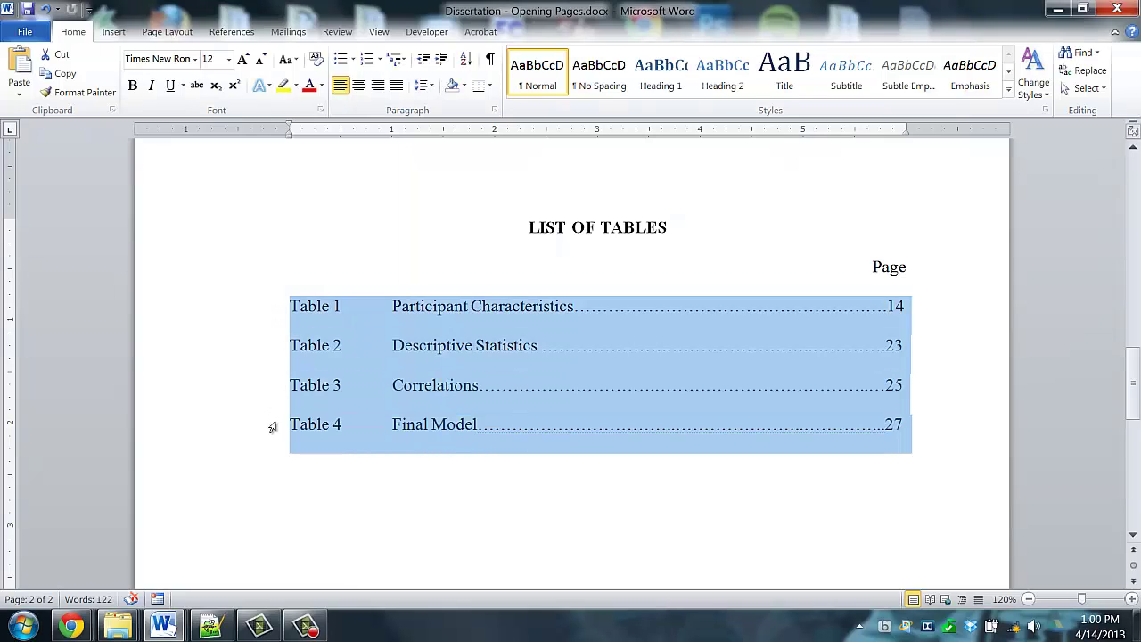
right_click(533, 347)
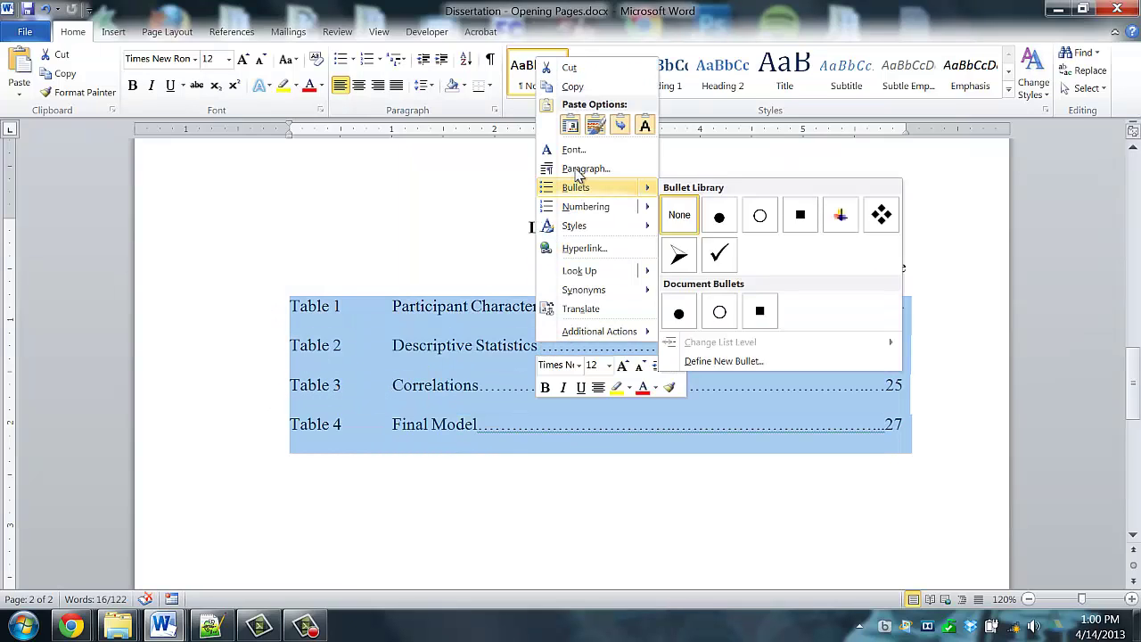
left_click(582, 170)
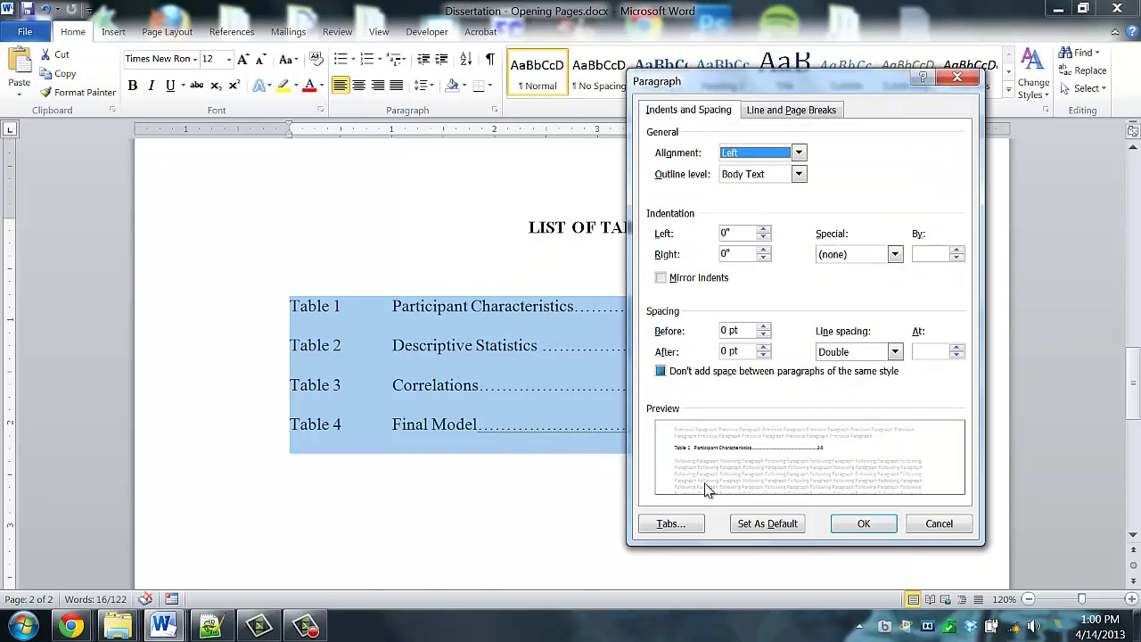
left_click(671, 522)
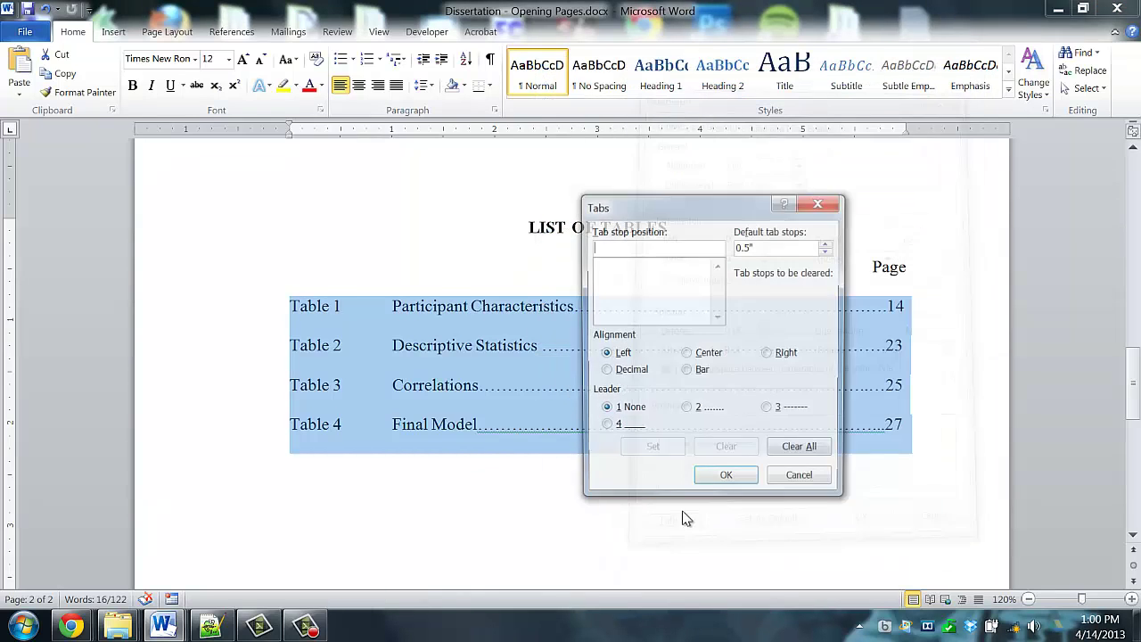
left_click(801, 450)
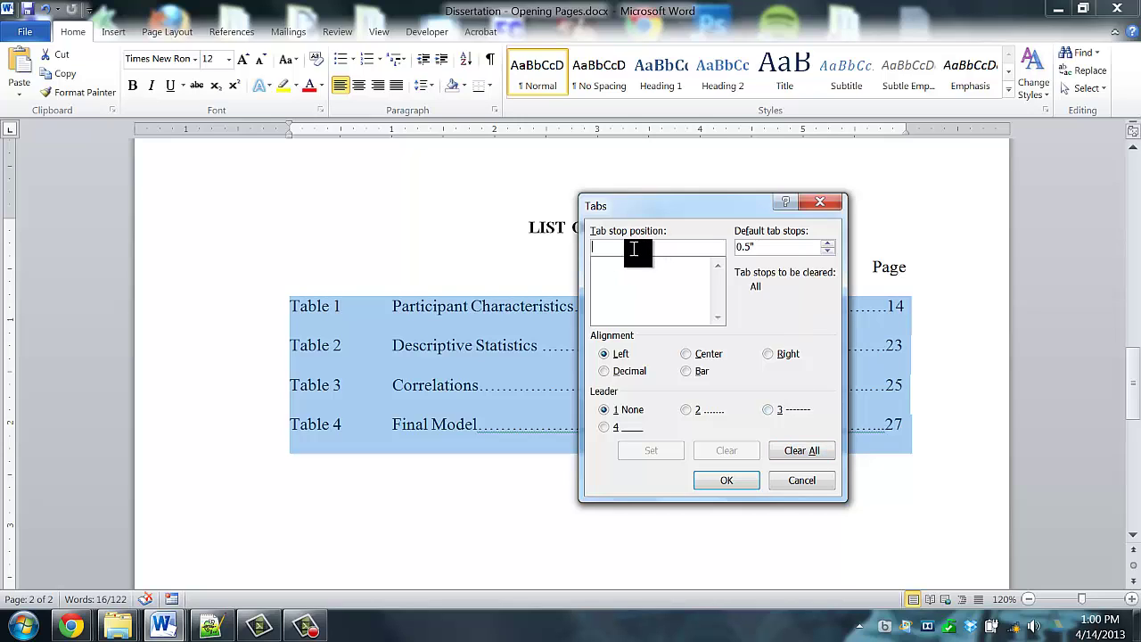
type("1")
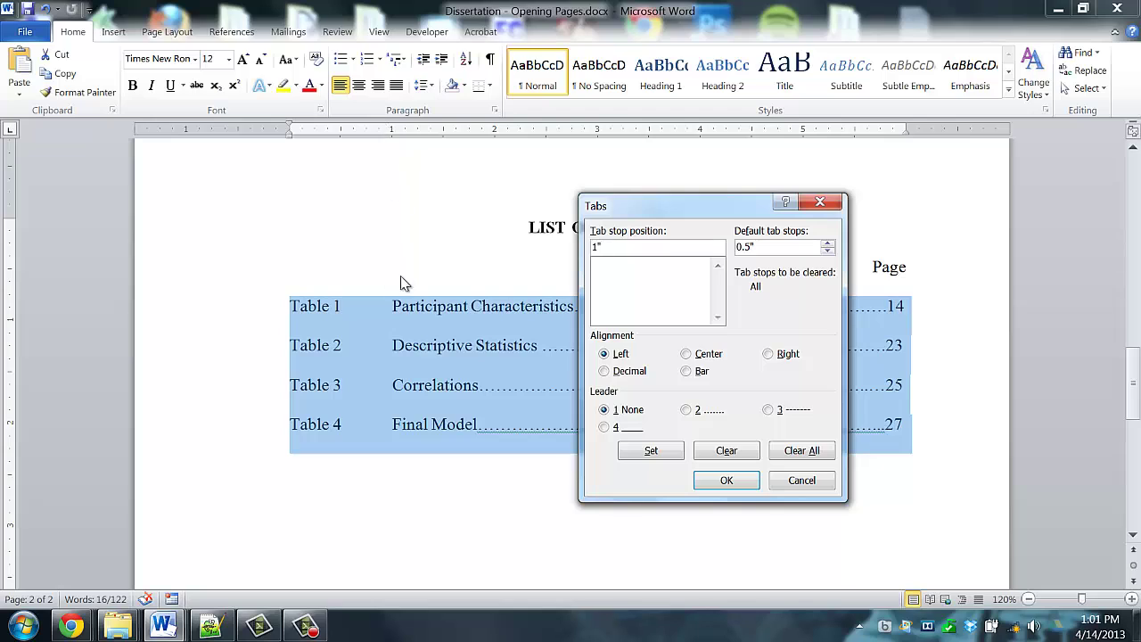
left_click(650, 450)
- Add a right-aligned 6" tab stop with dot leader 2 to the Table 1 to Table 4 lines
left_click(688, 412)
left_click(664, 460)
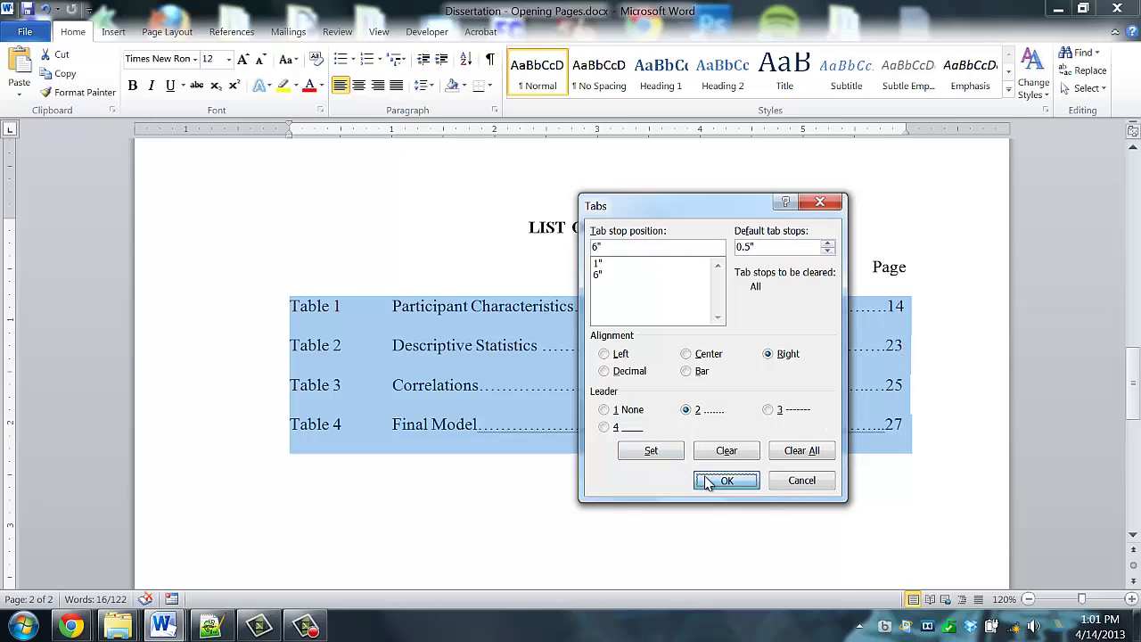
left_click(720, 480)
- Replace the gap between "Table 1" and "Participant Characteristics" with a single tab
left_click(371, 305)
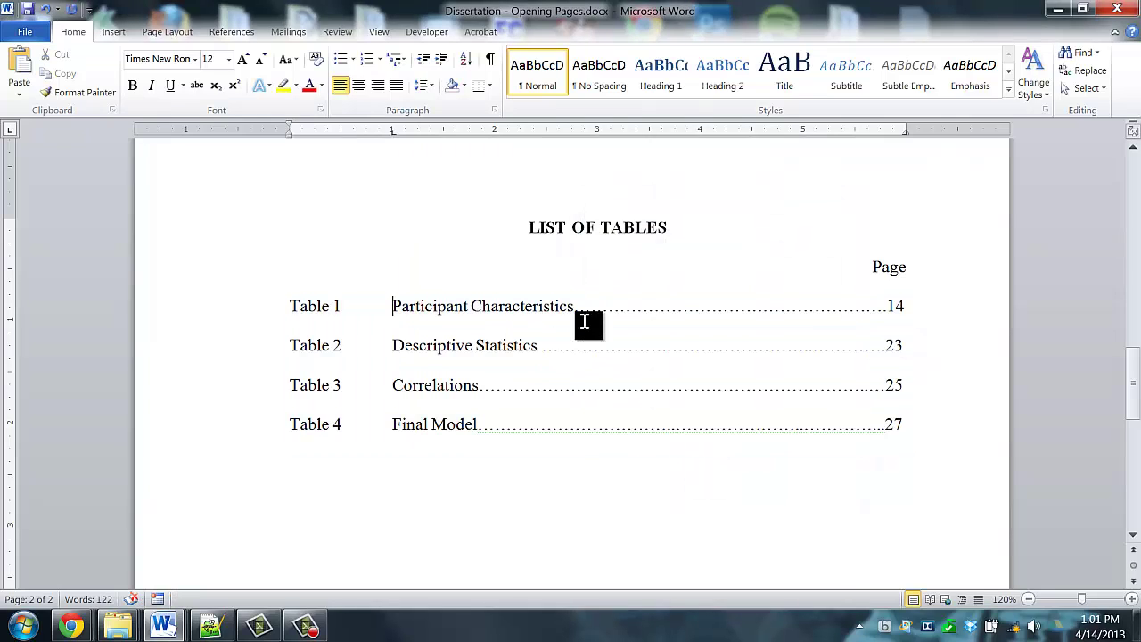
key("BackSpace")
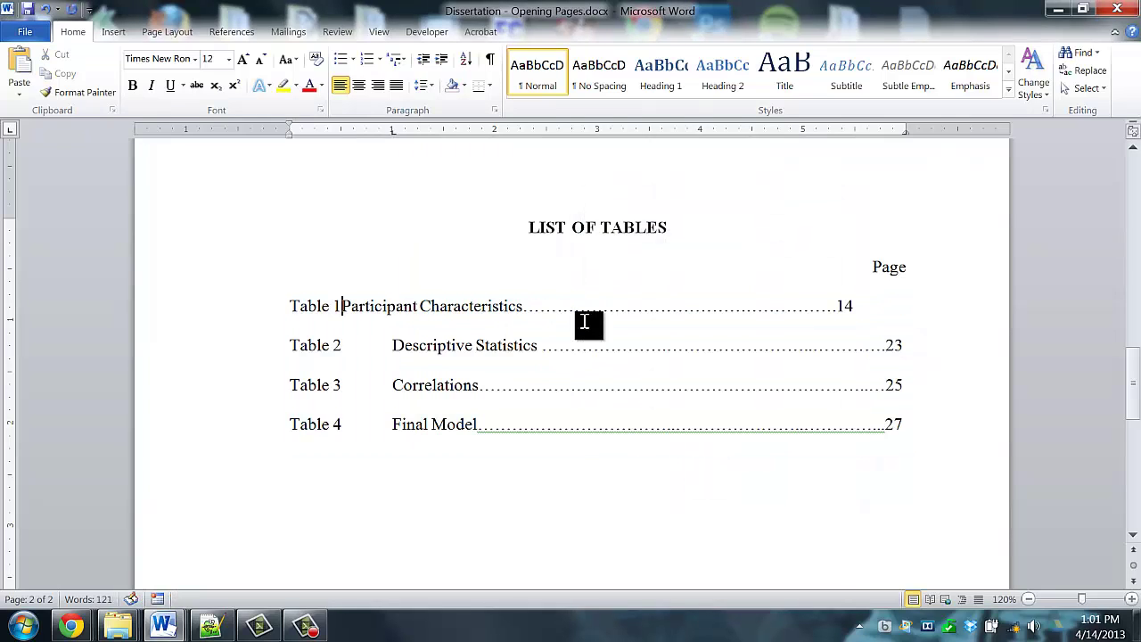
key("Tab")
type("`")
key("BackSpace")
key("BackSpace")
key("Tab")
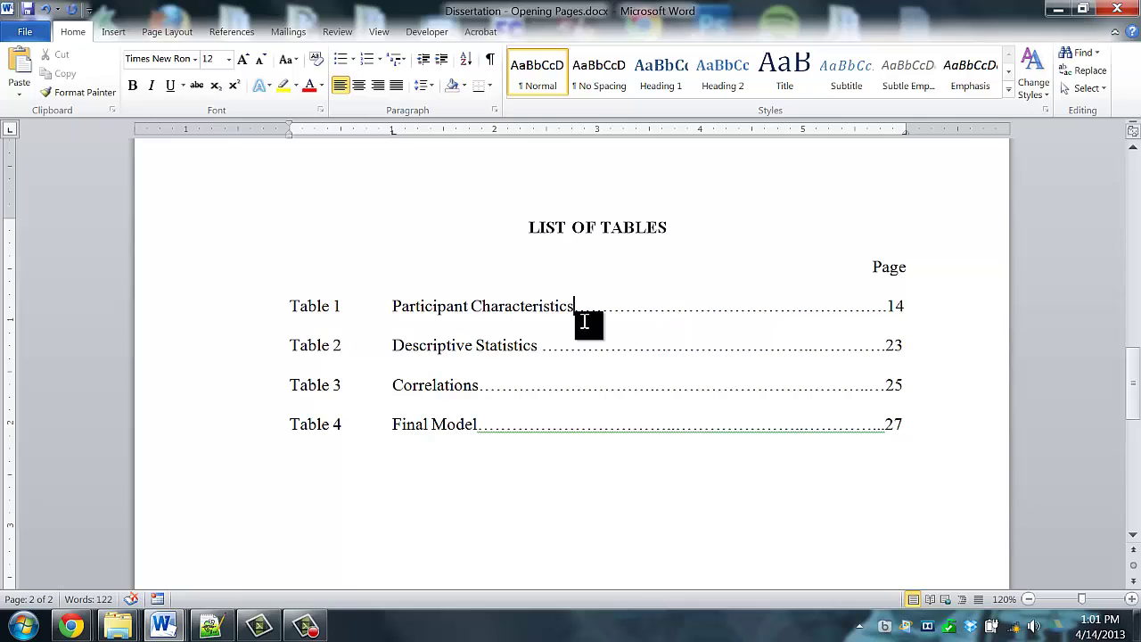
- Replace the typed dots on the Table 1, Table 2, Table 3 and Table 4 lines with a tab each
left_click_drag(592, 312, 888, 303)
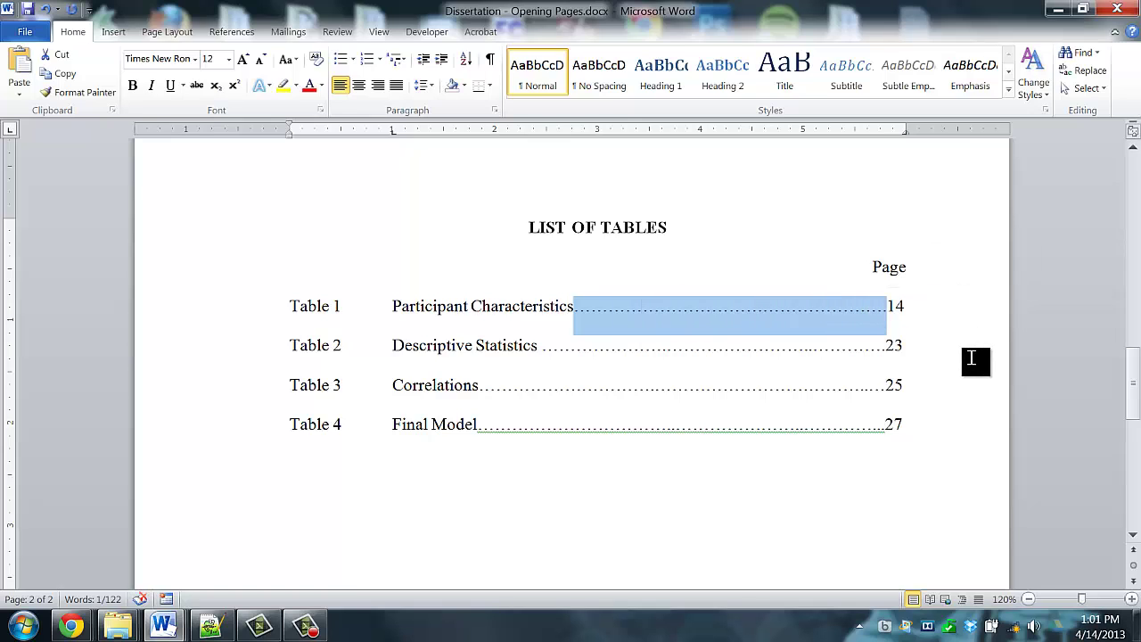
key("Tab")
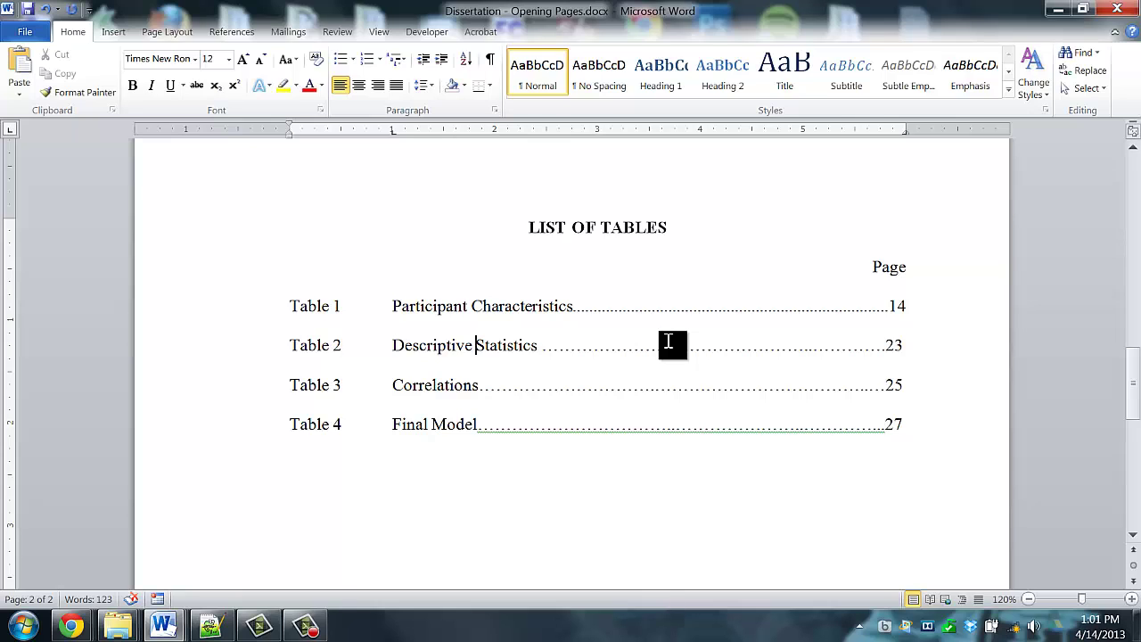
double_click(667, 341)
key("Tab")
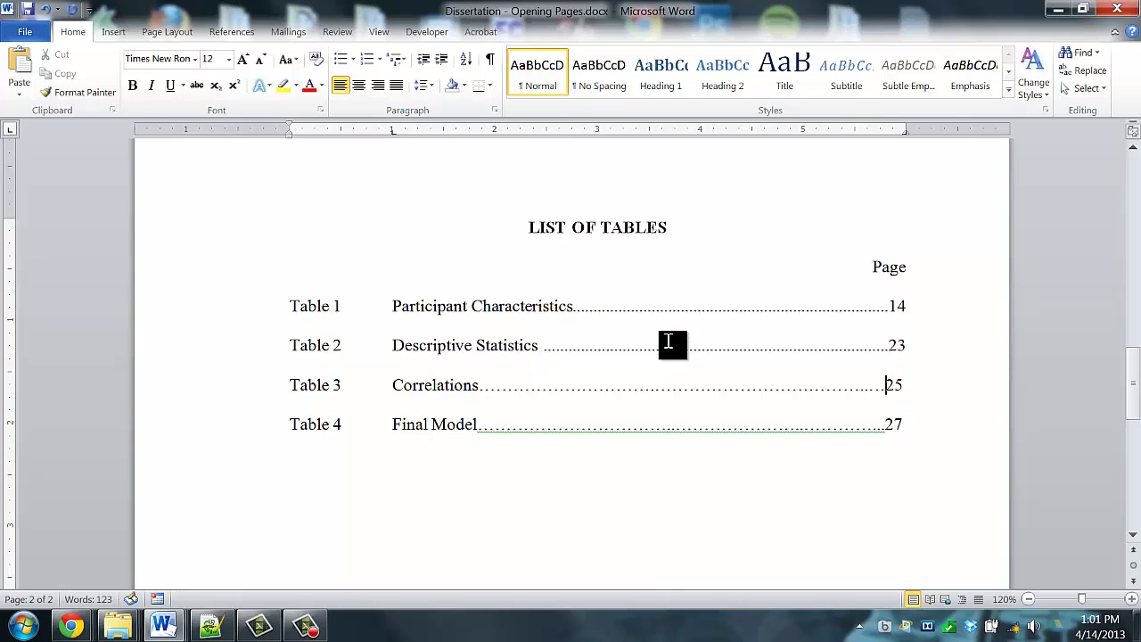
key("ctrl+shift+Left")
key("Tab")
key("ctrl+shift+Left")
key("Tab")
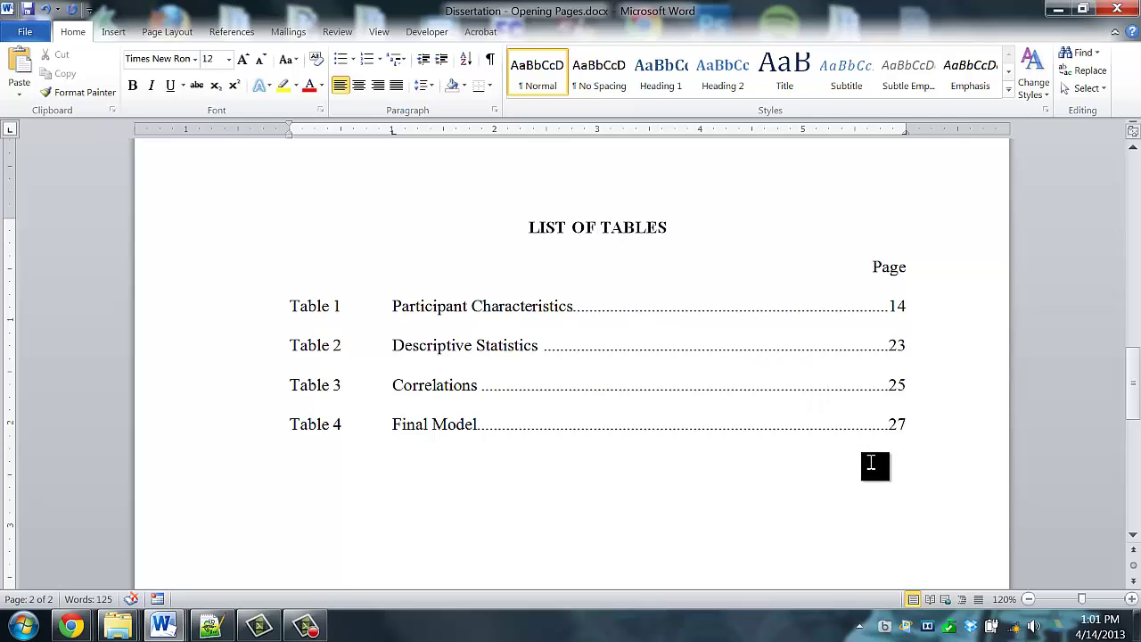
- Review the heading, entries and page number alignment on the List of Tables and Table of Contents pages
scroll(872, 465, "down", 3)
scroll(871, 468, "up", 4)
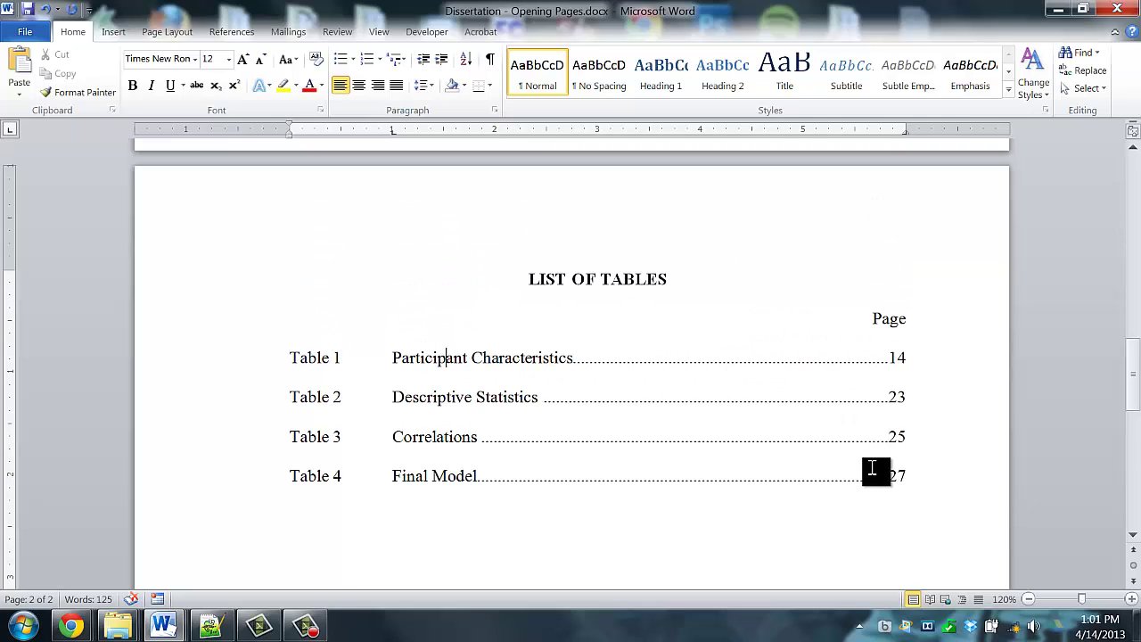
left_click(524, 283)
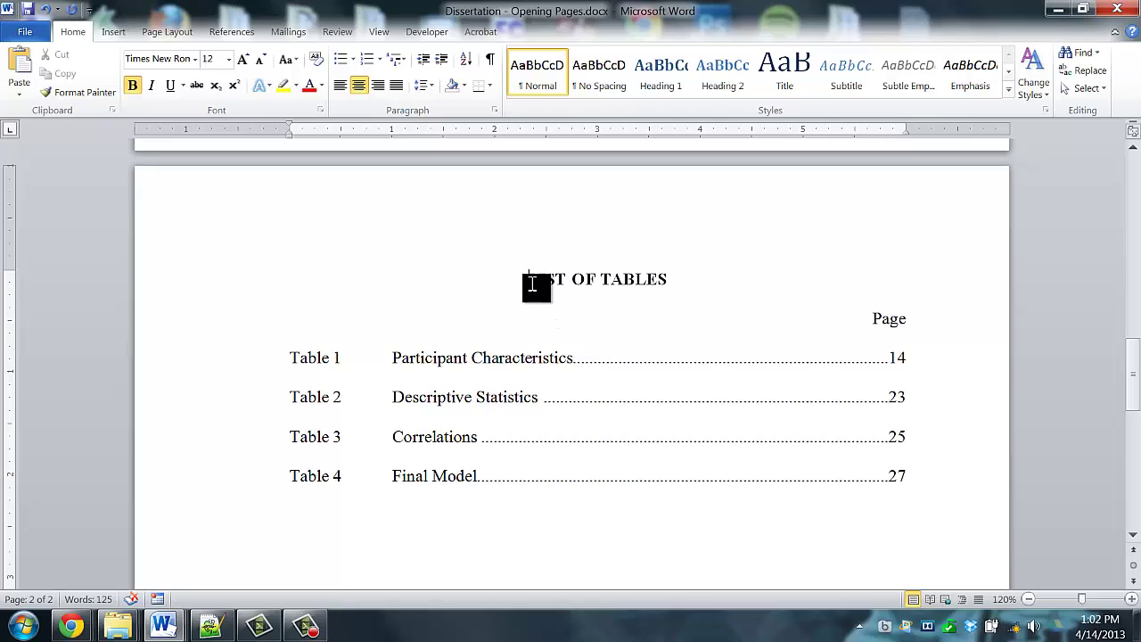
double_click(895, 396)
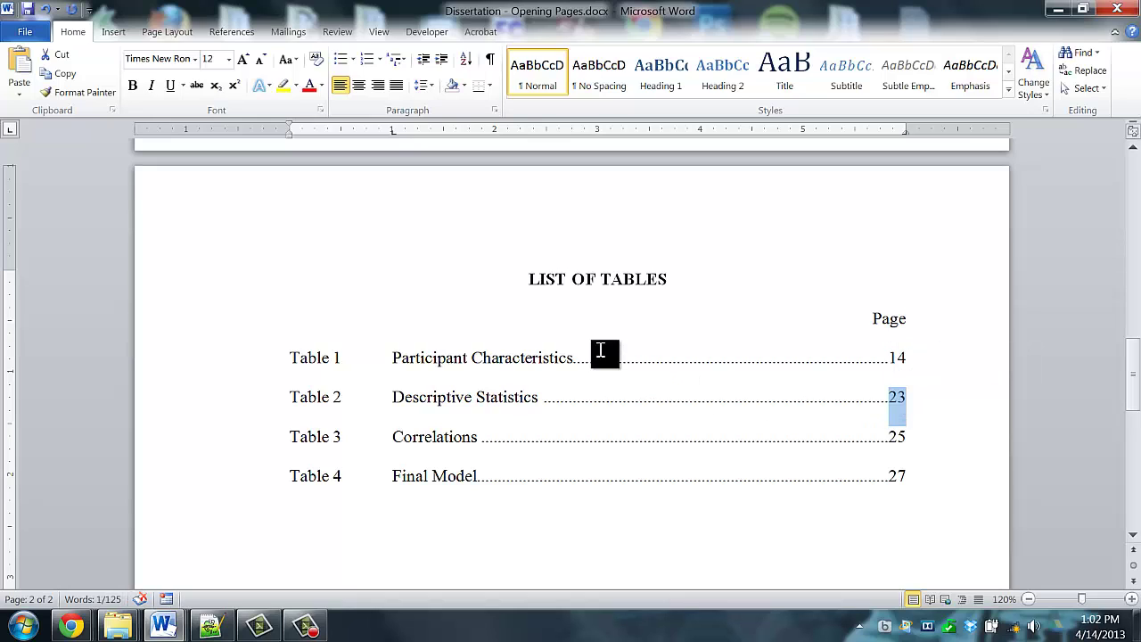
left_click(506, 287)
double_click(888, 357)
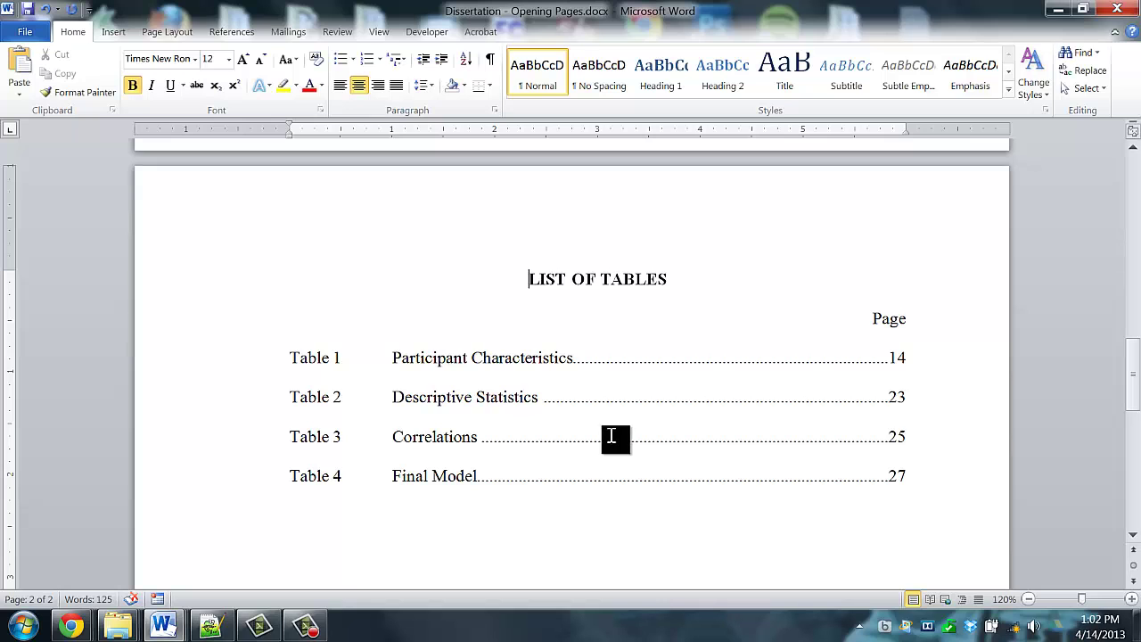
scroll(627, 458, "up", 10)
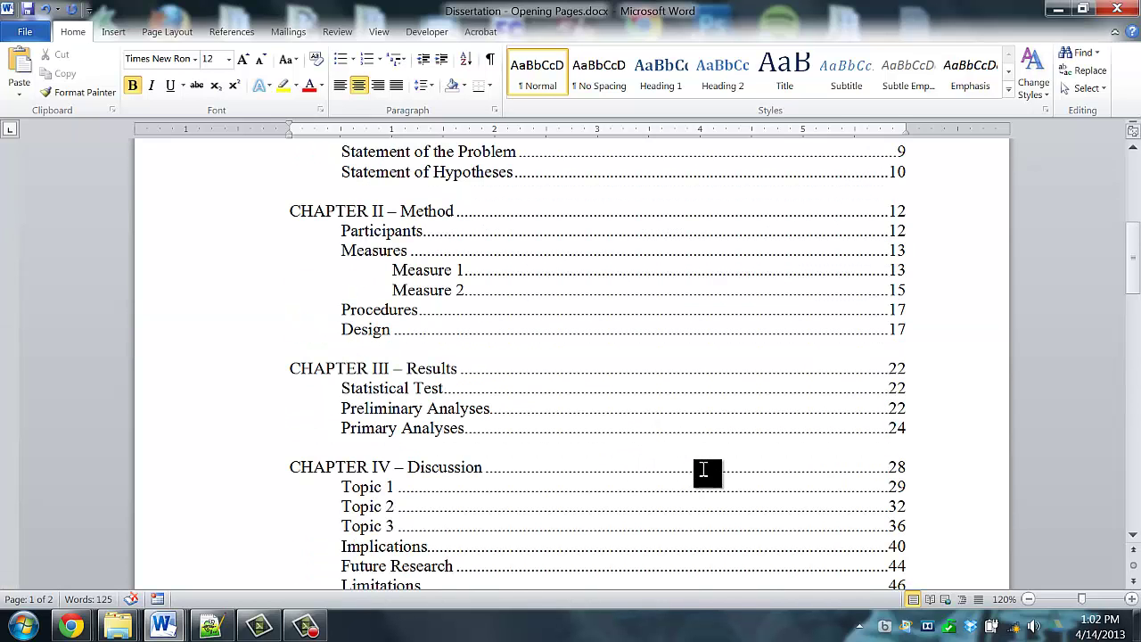
scroll(704, 469, "up", 7)
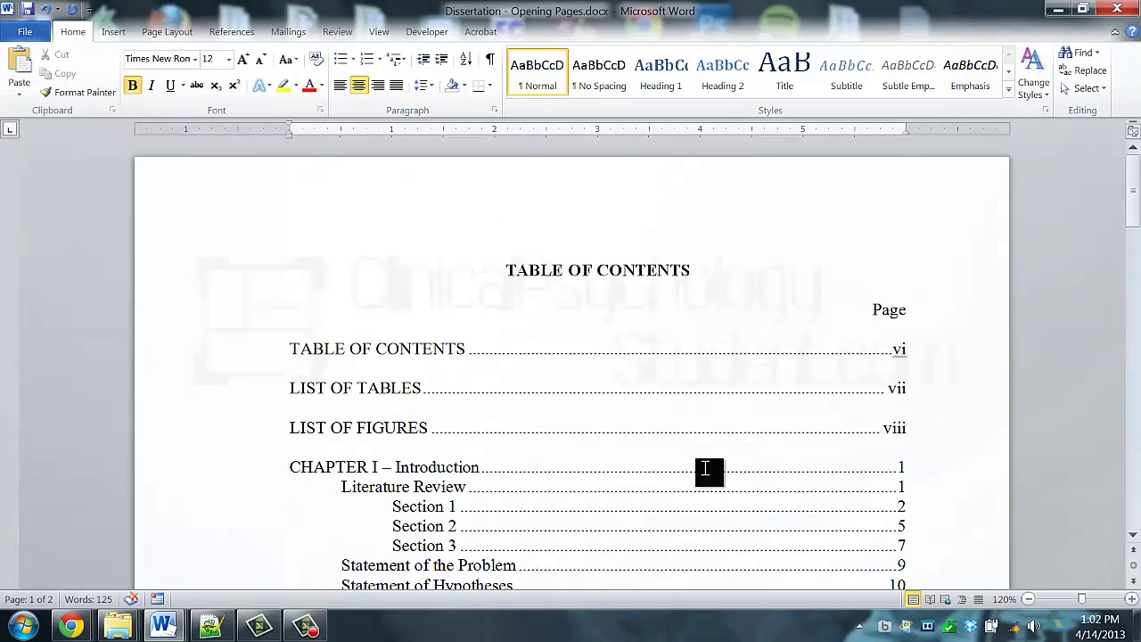